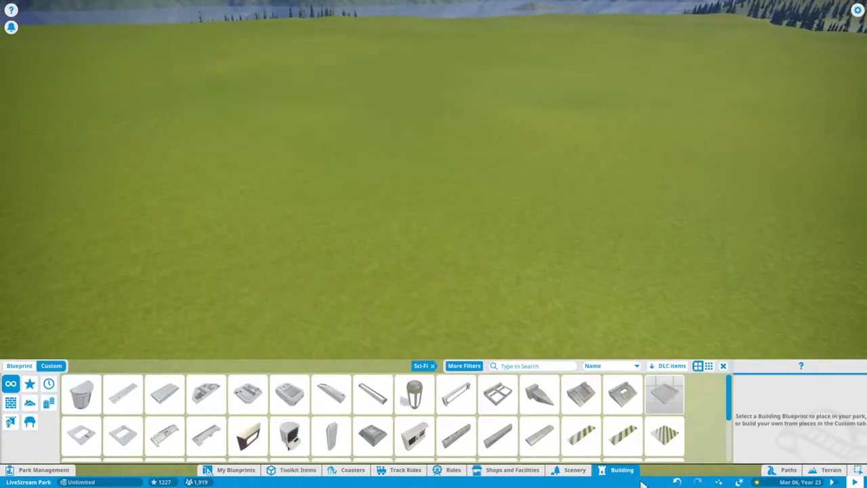
Search the building items for 'post' and place a wooden post to start Building 45.
{"action": "scroll", "coordinate": [460, 413], "scroll_direction": "down", "scroll_amount": 2}
{"action": "left_click", "coordinate": [523, 366]}
{"action": "type", "text": "post"}
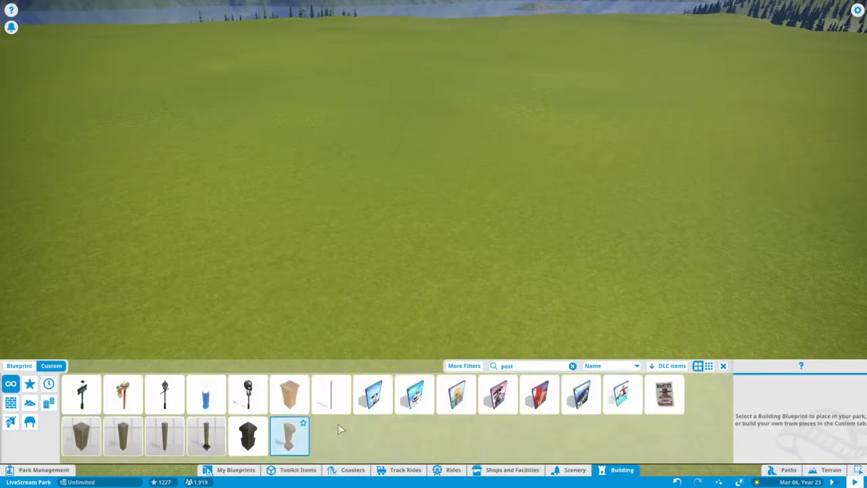
{"action": "right_click", "coordinate": [460, 234]}
Place an Arch 5 - Extra Large primitive coloured grey 707070 on the grass.
{"action": "left_click", "coordinate": [573, 366]}
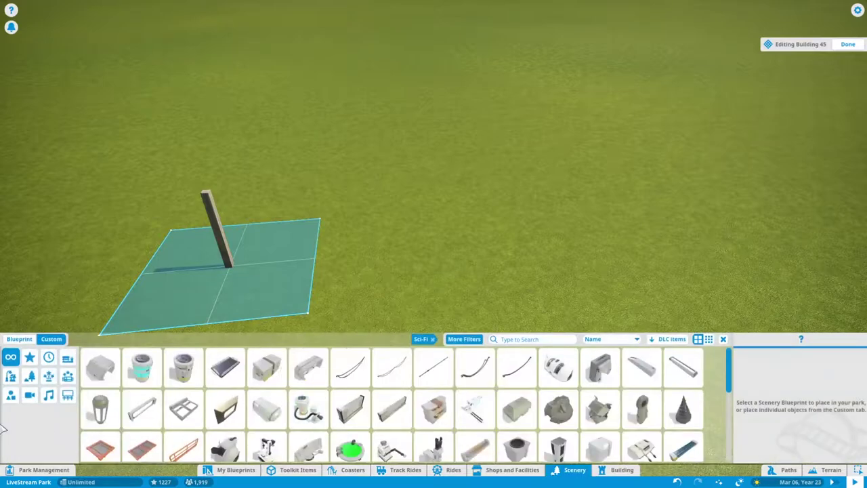
{"action": "left_click", "coordinate": [10, 395]}
{"action": "left_click", "coordinate": [134, 366]}
{"action": "left_click", "coordinate": [291, 364]}
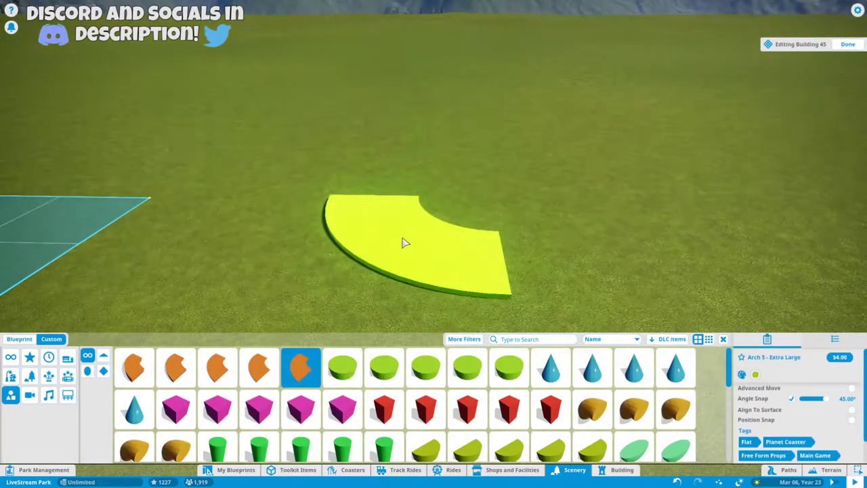
{"action": "left_click", "coordinate": [756, 374]}
{"action": "left_click", "coordinate": [743, 314]}
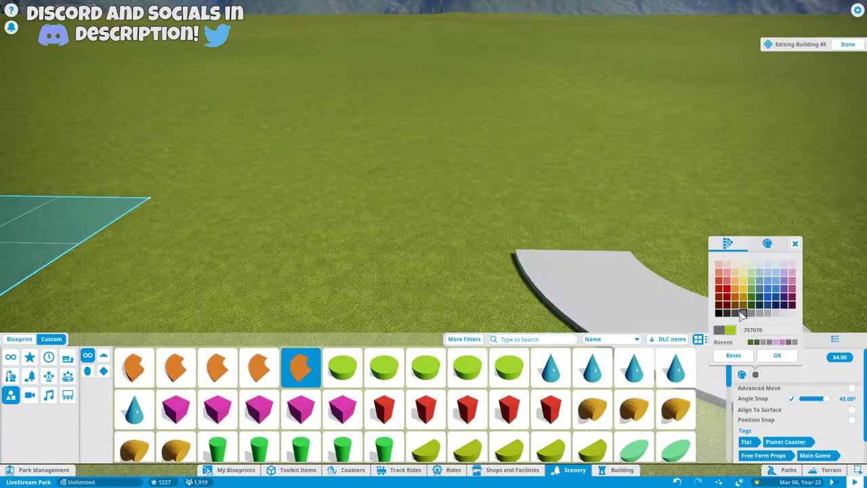
{"action": "left_click", "coordinate": [777, 355]}
{"action": "left_click", "coordinate": [406, 234]}
Add a second extra-large arch and rotate it with Advanced Move to close the ring.
{"action": "left_click", "coordinate": [465, 221]}
{"action": "key", "text": "z"}
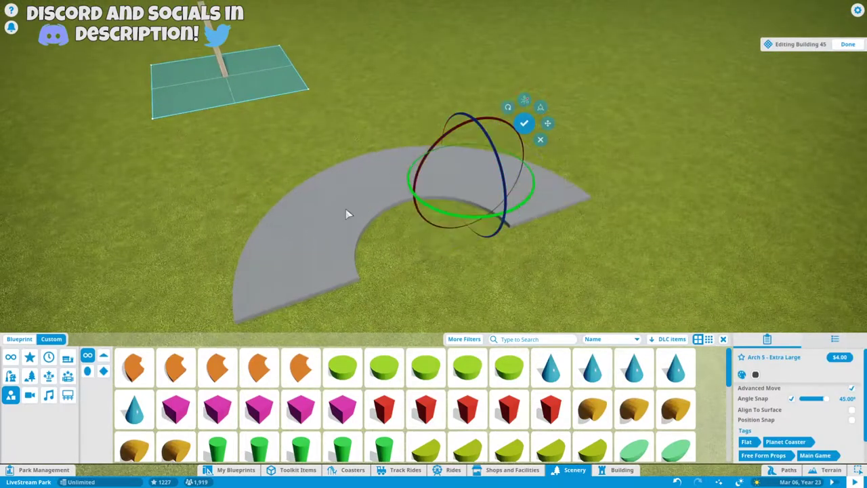
{"action": "left_click_drag", "start_coordinate": [346, 214], "coordinate": [460, 187]}
{"action": "left_click", "coordinate": [365, 160]}
{"action": "left_click_drag", "start_coordinate": [430, 217], "coordinate": [495, 163]}
Place an Arch 4 - Large piece and rotate it into a smaller closed ring.
{"action": "left_click", "coordinate": [259, 367]}
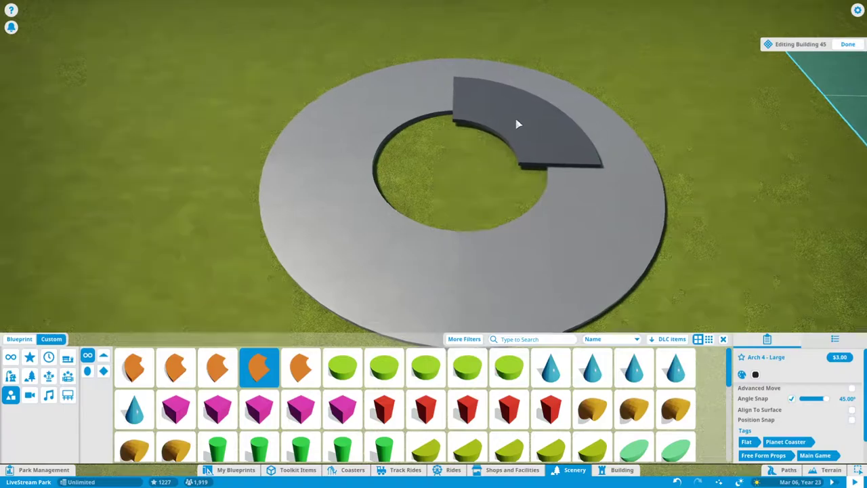
{"action": "key", "text": "a"}
{"action": "left_click", "coordinate": [412, 153]}
{"action": "key", "text": "q"}
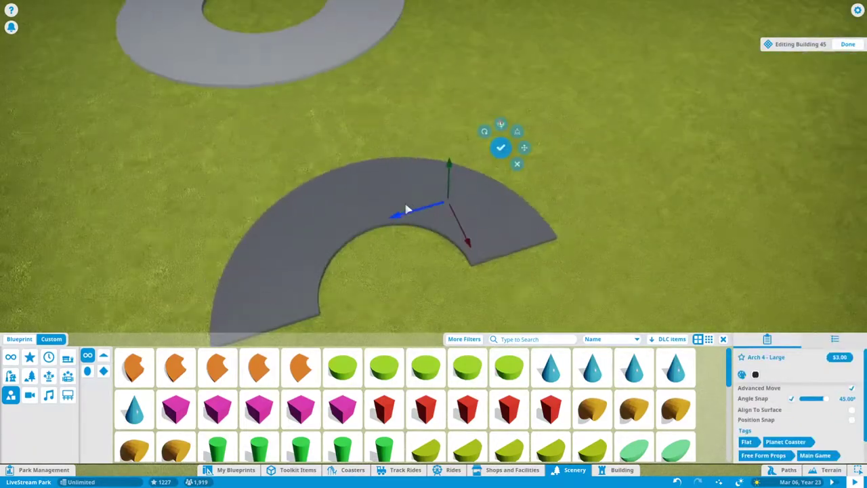
{"action": "left_click", "coordinate": [320, 203]}
{"action": "key", "text": "a"}
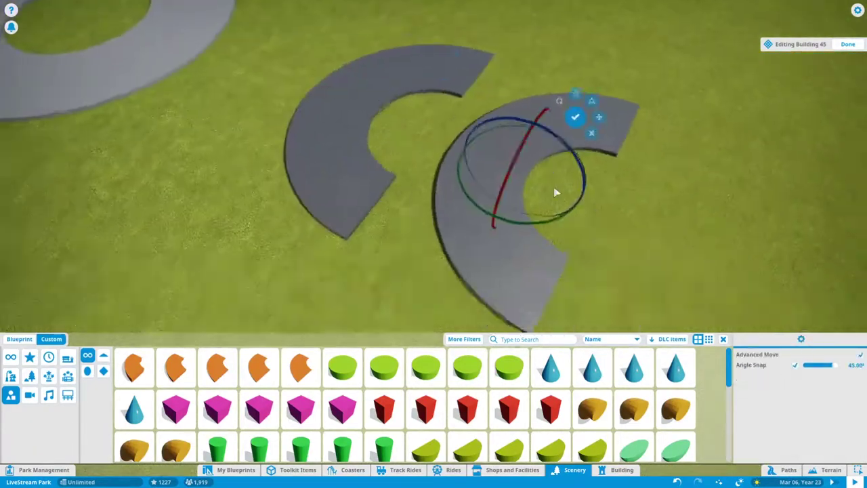
{"action": "left_click_drag", "start_coordinate": [476, 88], "coordinate": [550, 134]}
Join Arch 3 - Medium pieces and a copy into a four-piece ring and confirm it.
{"action": "left_click", "coordinate": [542, 169]}
{"action": "left_click", "coordinate": [217, 366]}
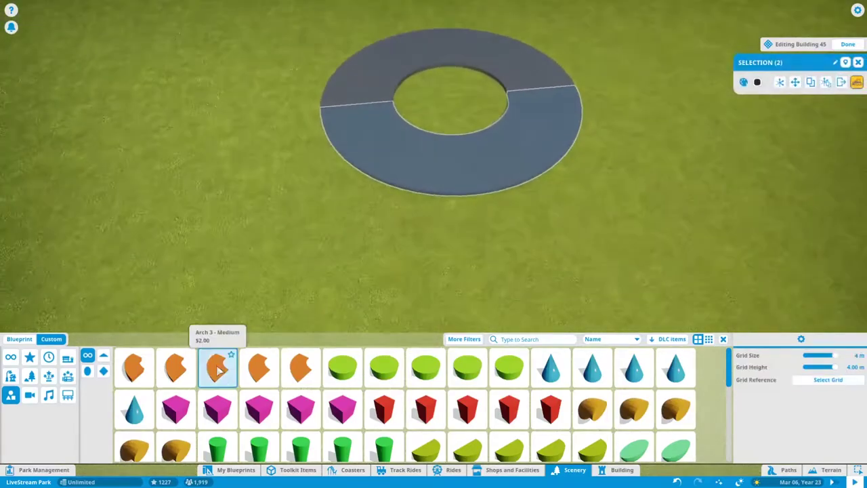
{"action": "left_click", "coordinate": [755, 375]}
{"action": "left_click", "coordinate": [475, 231]}
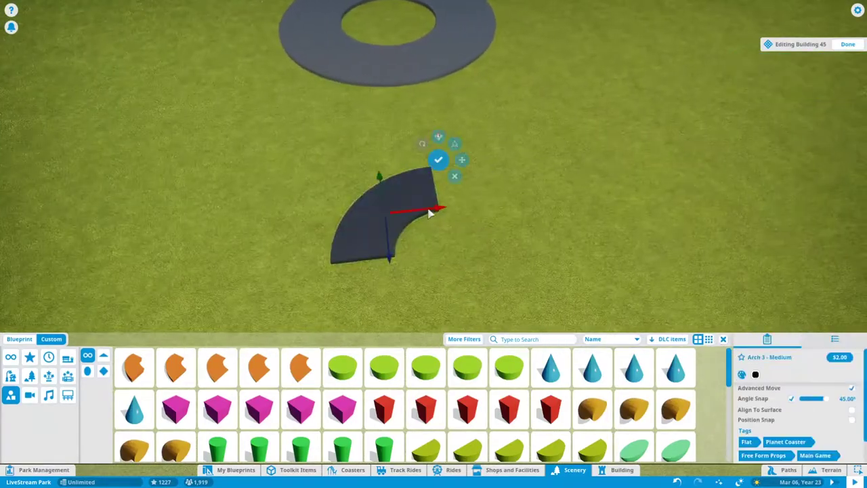
{"action": "left_click_drag", "start_coordinate": [452, 242], "coordinate": [354, 140]}
{"action": "left_click", "coordinate": [459, 208]}
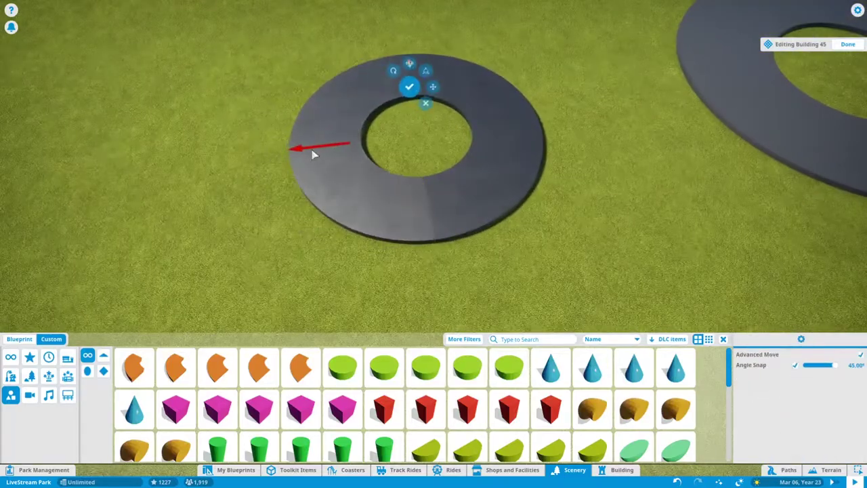
{"action": "left_click", "coordinate": [408, 136]}
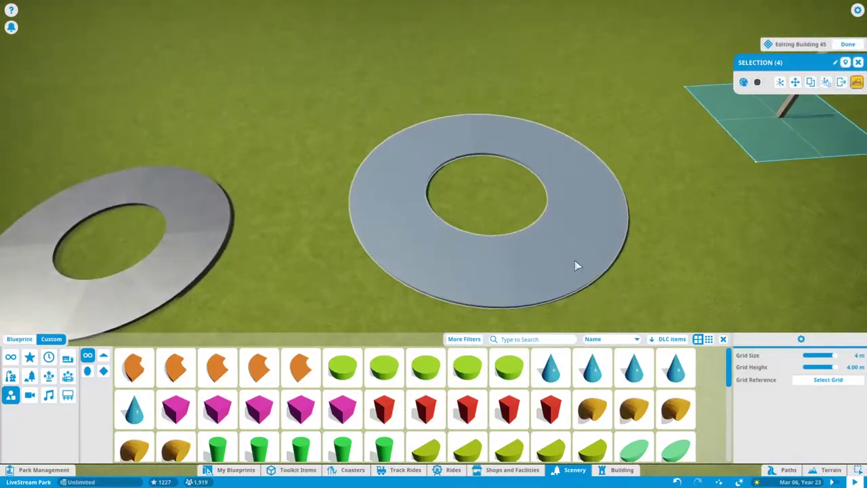
Move the medium ring into place and try light and darker grey on it.
{"action": "left_click", "coordinate": [575, 266]}
{"action": "scroll", "coordinate": [478, 401], "scroll_direction": "down", "scroll_amount": 5}
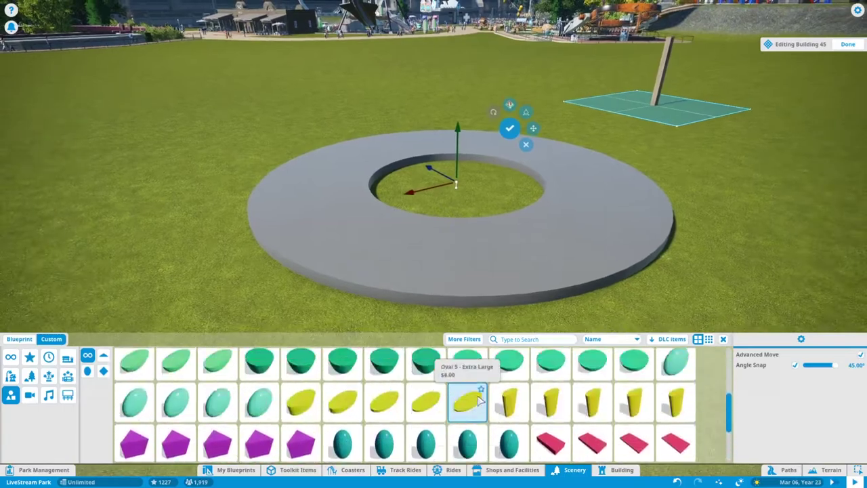
{"action": "scroll", "coordinate": [479, 401], "scroll_direction": "up", "scroll_amount": 3}
{"action": "left_click", "coordinate": [510, 128]}
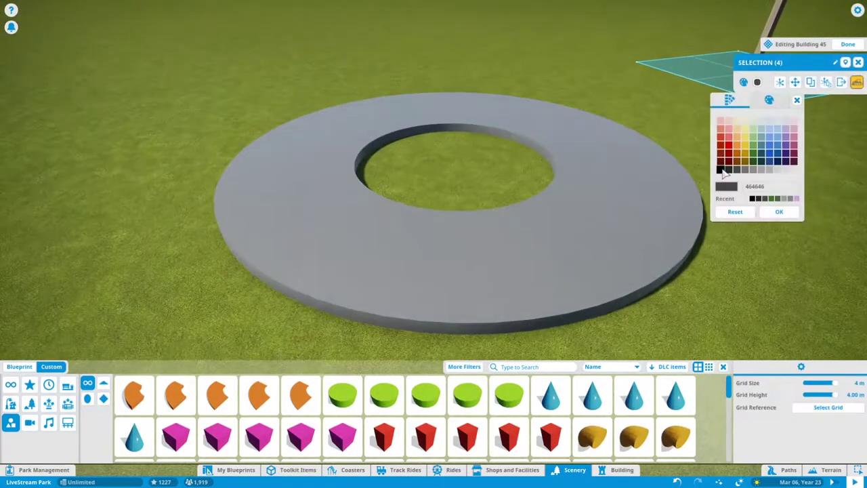
{"action": "left_click", "coordinate": [753, 170]}
{"action": "left_click", "coordinate": [740, 170]}
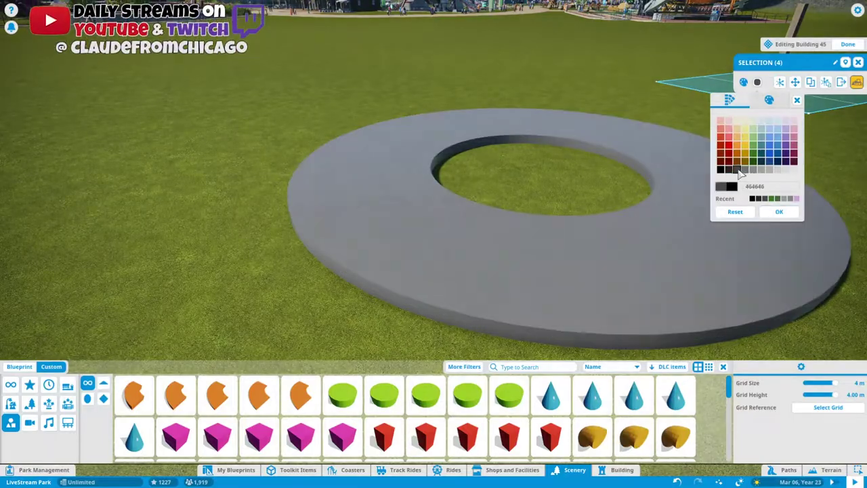
Fine-tune the ring's shade in the gradient chooser, settling on dark grey 464646.
{"action": "left_click", "coordinate": [769, 100]}
{"action": "left_click", "coordinate": [715, 161]}
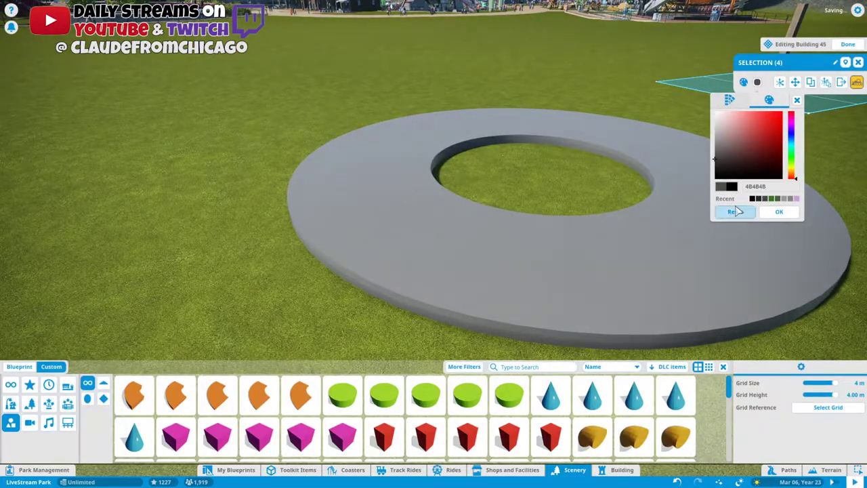
{"action": "left_click", "coordinate": [735, 212]}
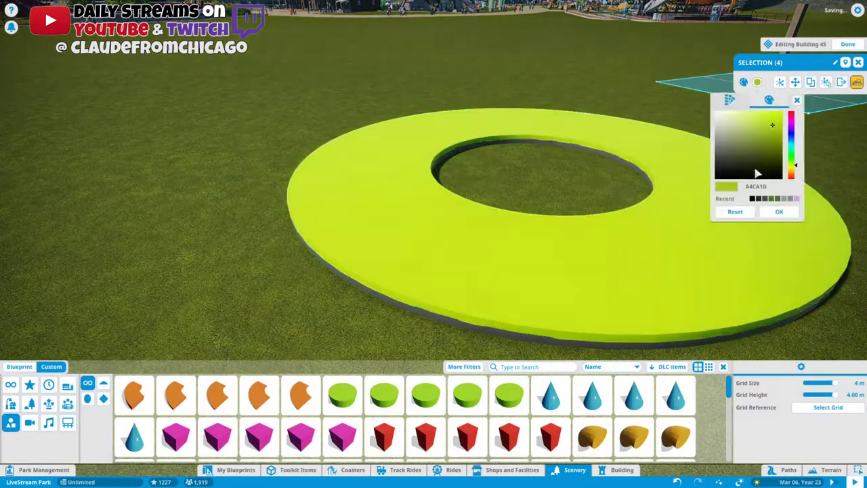
{"action": "left_click", "coordinate": [716, 152]}
{"action": "left_click", "coordinate": [729, 100]}
{"action": "left_click", "coordinate": [740, 171]}
{"action": "left_click", "coordinate": [768, 99]}
{"action": "left_click", "coordinate": [716, 165]}
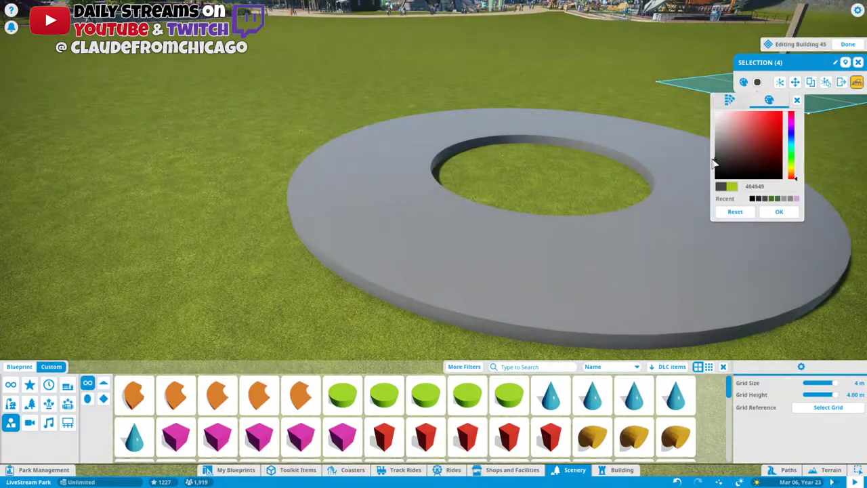
Duplicate a smaller ring and set the copy down on the big ring.
{"action": "key", "text": "d"}
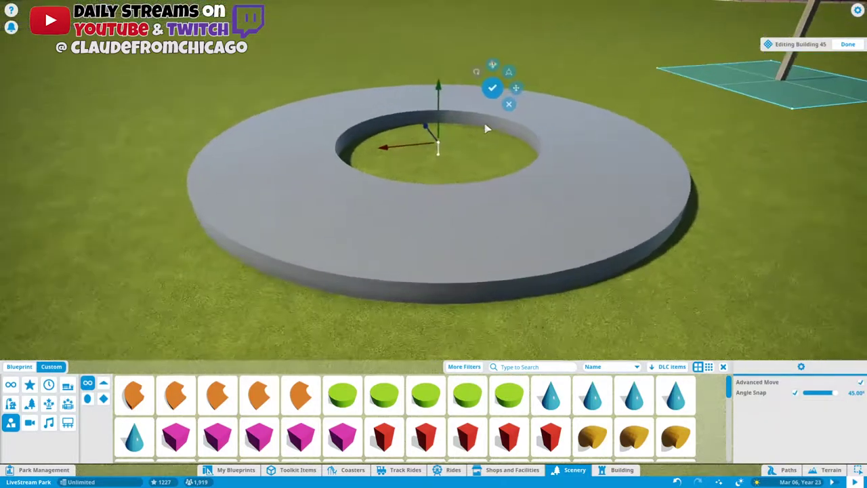
{"action": "left_click", "coordinate": [523, 97]}
{"action": "scroll", "coordinate": [605, 159], "scroll_direction": "down", "scroll_amount": 3}
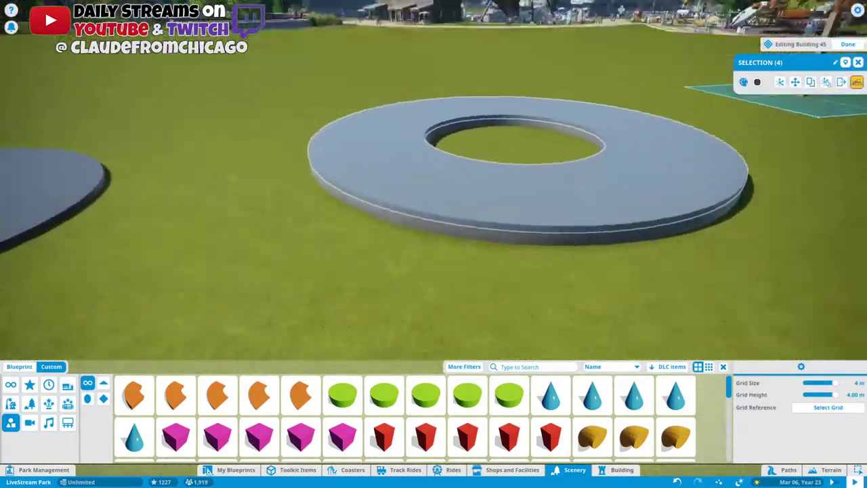
{"action": "scroll", "coordinate": [612, 147], "scroll_direction": "up", "scroll_amount": 3}
{"action": "scroll", "coordinate": [656, 139], "scroll_direction": "down", "scroll_amount": 3}
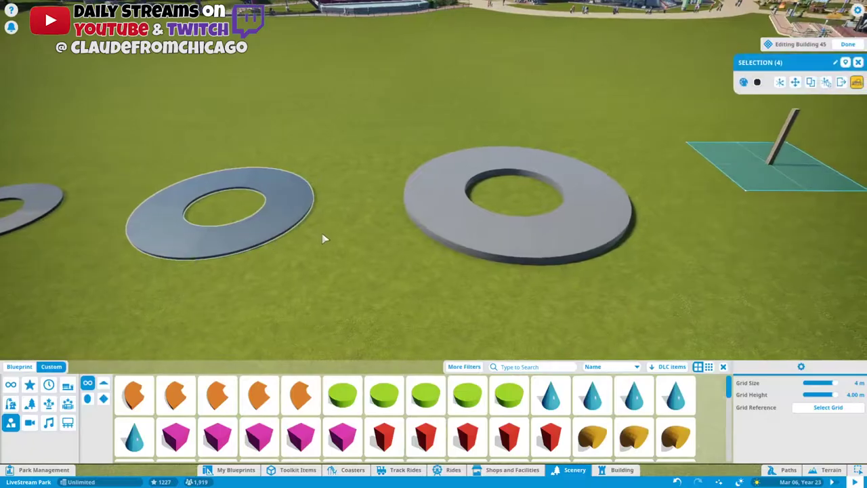
{"action": "key", "text": "ctrl+d"}
{"action": "scroll", "coordinate": [517, 194], "scroll_direction": "up", "scroll_amount": 5}
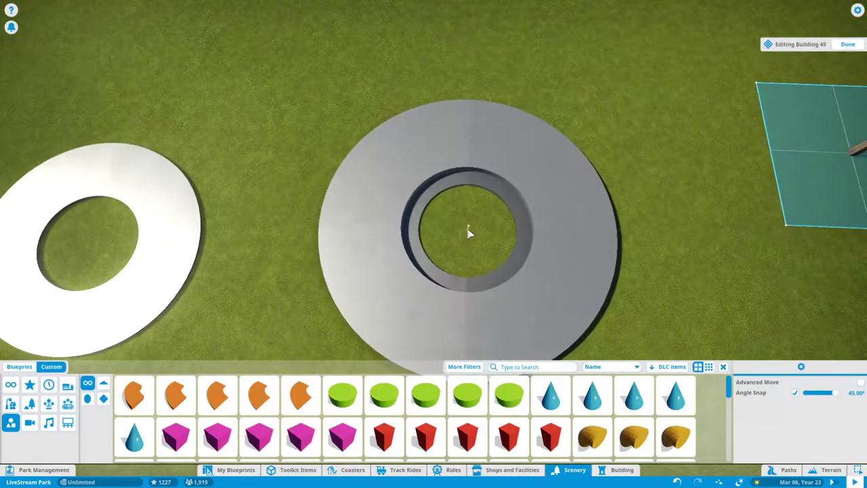
{"action": "left_click", "coordinate": [469, 234]}
Raise the inner rings with Advanced Move into stacked tiers.
{"action": "scroll", "coordinate": [474, 203], "scroll_direction": "up", "scroll_amount": 3}
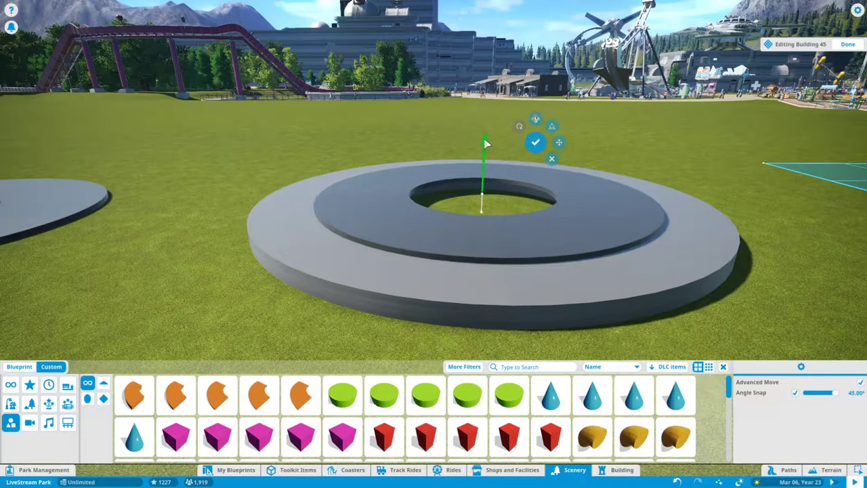
{"action": "left_click", "coordinate": [487, 165]}
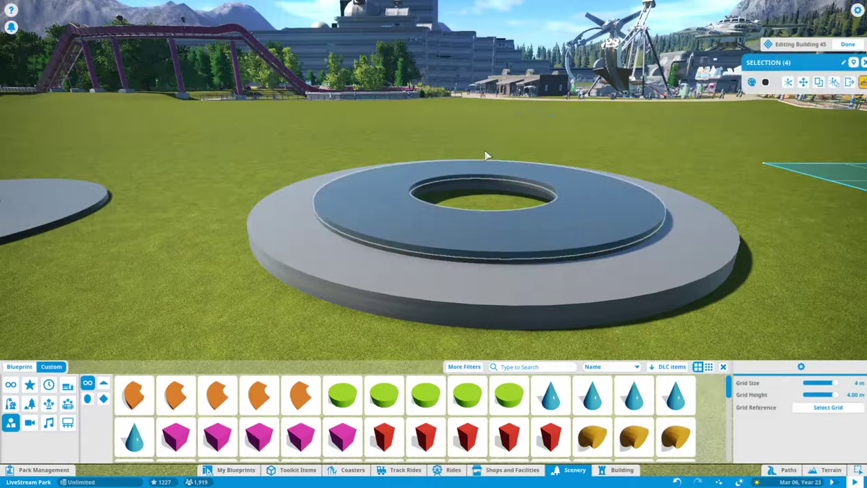
{"action": "scroll", "coordinate": [484, 161], "scroll_direction": "down", "scroll_amount": 5}
{"action": "scroll", "coordinate": [490, 254], "scroll_direction": "up", "scroll_amount": 5}
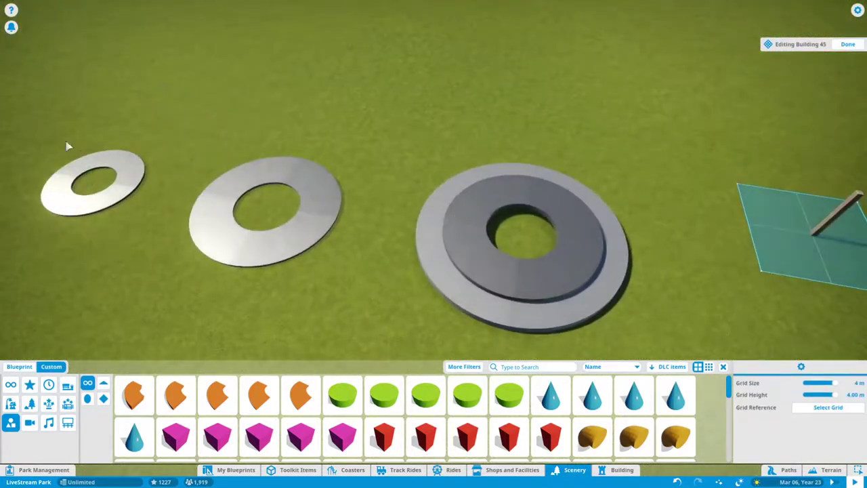
{"action": "scroll", "coordinate": [474, 265], "scroll_direction": "up", "scroll_amount": 2}
{"action": "left_click", "coordinate": [451, 270]}
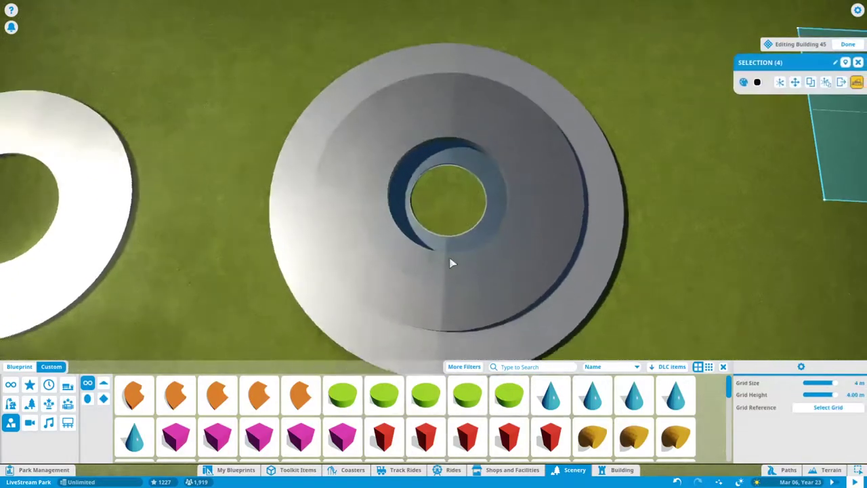
{"action": "scroll", "coordinate": [451, 262], "scroll_direction": "up", "scroll_amount": 3}
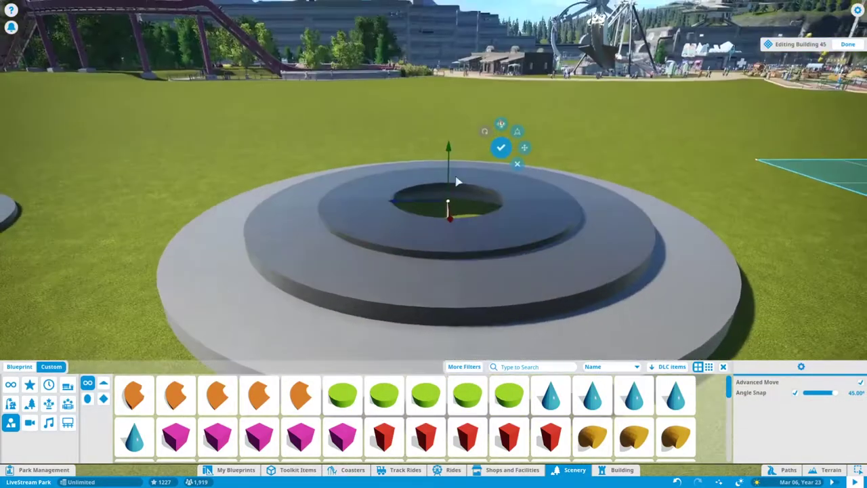
{"action": "scroll", "coordinate": [457, 179], "scroll_direction": "up", "scroll_amount": 2}
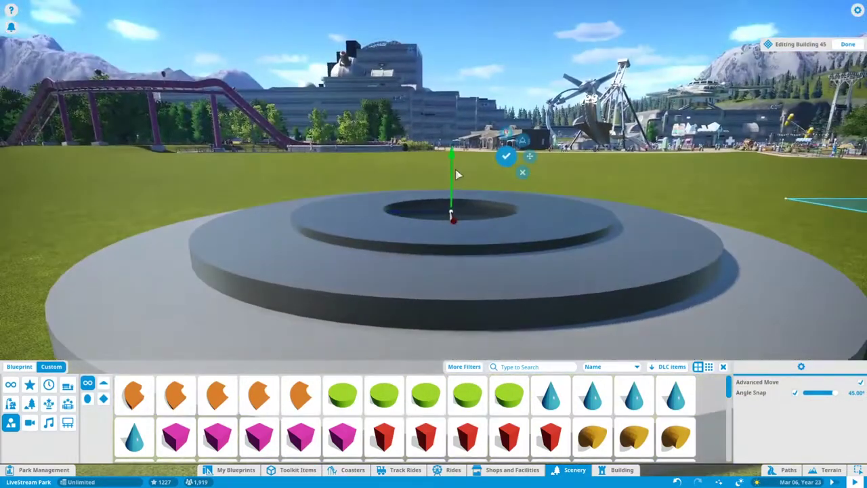
Place an extra-large half spheroid and centre it on the stacked rings as a dome.
{"action": "left_click", "coordinate": [506, 150]}
{"action": "scroll", "coordinate": [488, 201], "scroll_direction": "down", "scroll_amount": 3}
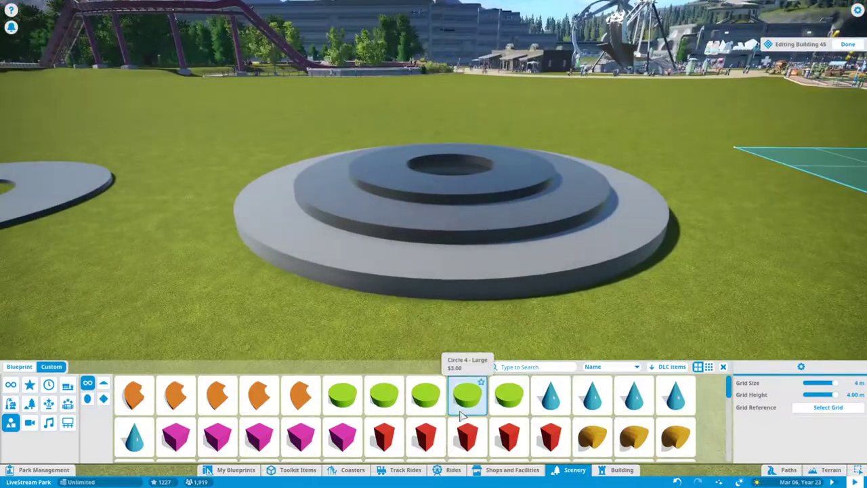
{"action": "scroll", "coordinate": [406, 406], "scroll_direction": "down", "scroll_amount": 2}
{"action": "left_click", "coordinate": [426, 440]}
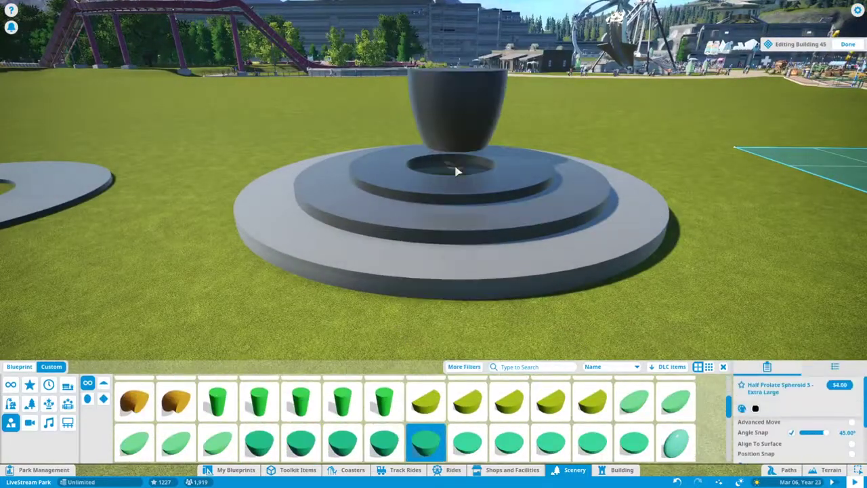
{"action": "left_click", "coordinate": [451, 199]}
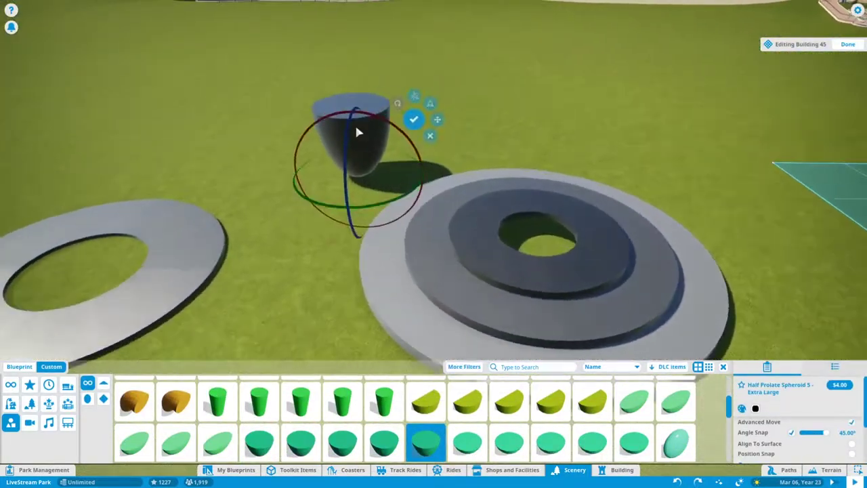
{"action": "left_click_drag", "start_coordinate": [379, 197], "coordinate": [501, 173]}
{"action": "left_click_drag", "start_coordinate": [447, 238], "coordinate": [418, 268]}
Colour the dome light grey and zoom around to inspect the saucer.
{"action": "scroll", "coordinate": [416, 271], "scroll_direction": "down", "scroll_amount": 5}
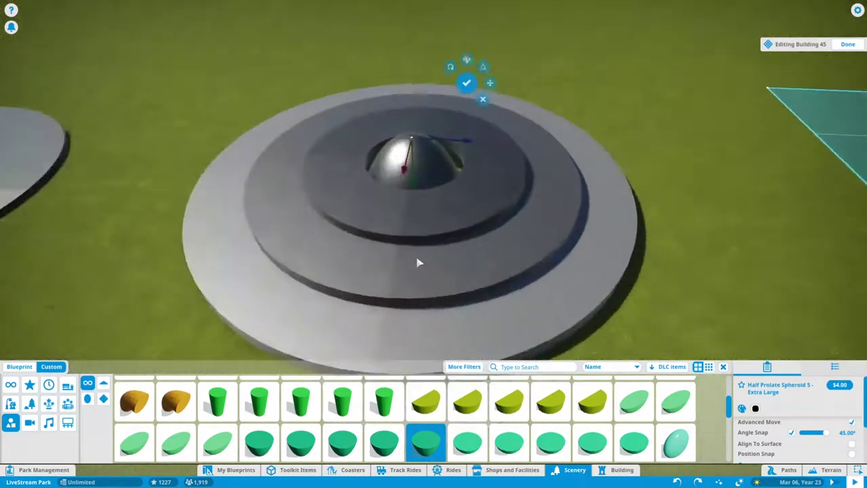
{"action": "scroll", "coordinate": [415, 184], "scroll_direction": "up", "scroll_amount": 8}
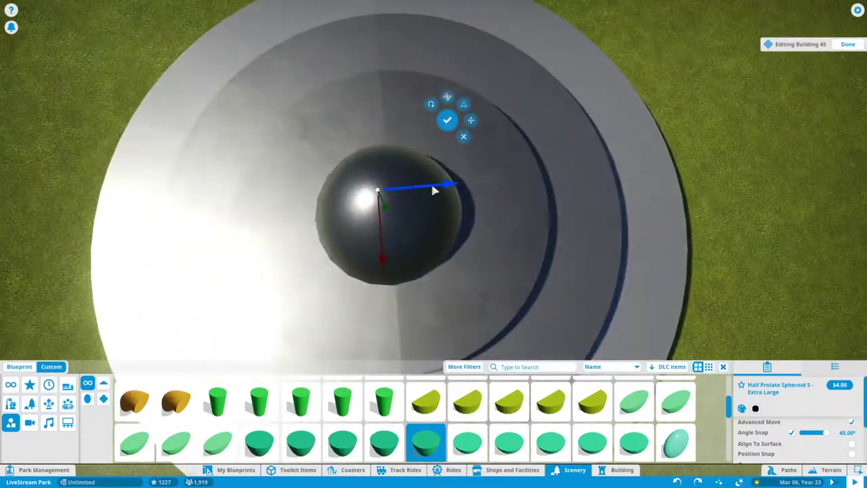
{"action": "scroll", "coordinate": [495, 261], "scroll_direction": "down", "scroll_amount": 5}
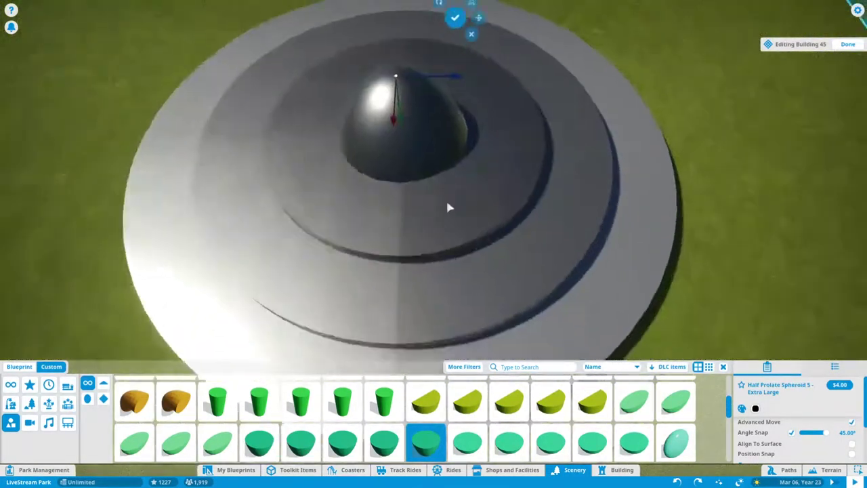
{"action": "left_click", "coordinate": [756, 408]}
{"action": "left_click", "coordinate": [784, 347]}
{"action": "scroll", "coordinate": [584, 397], "scroll_direction": "down", "scroll_amount": 3}
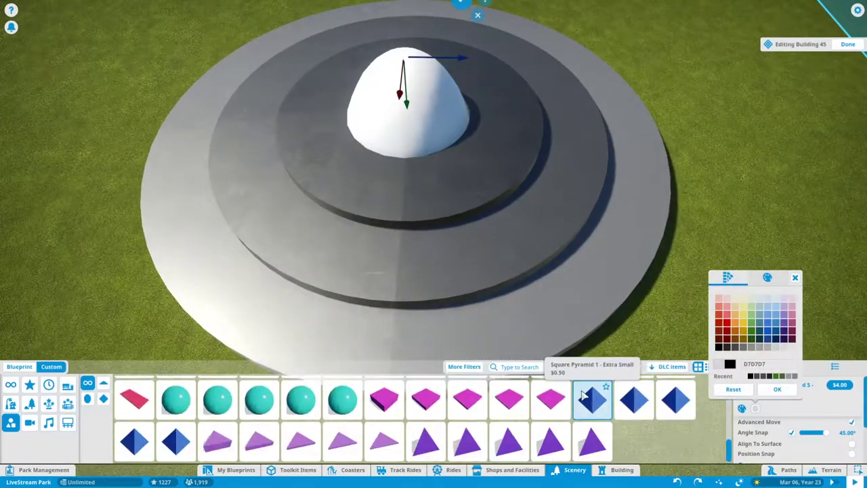
{"action": "scroll", "coordinate": [416, 137], "scroll_direction": "up", "scroll_amount": 2}
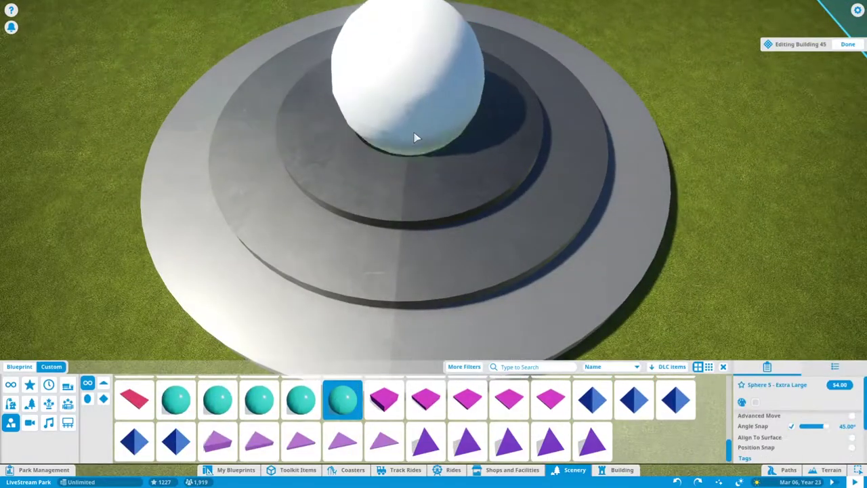
{"action": "scroll", "coordinate": [427, 170], "scroll_direction": "up", "scroll_amount": 4}
{"action": "scroll", "coordinate": [427, 144], "scroll_direction": "down", "scroll_amount": 3}
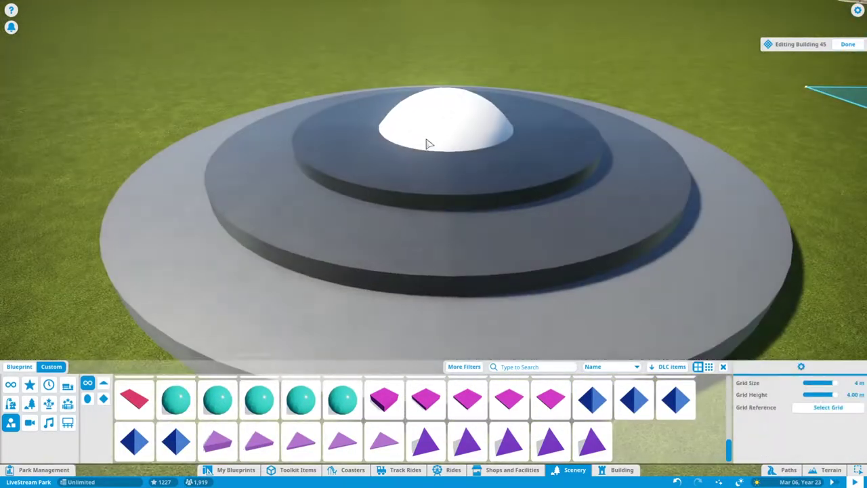
{"action": "scroll", "coordinate": [345, 401], "scroll_direction": "up", "scroll_amount": 4}
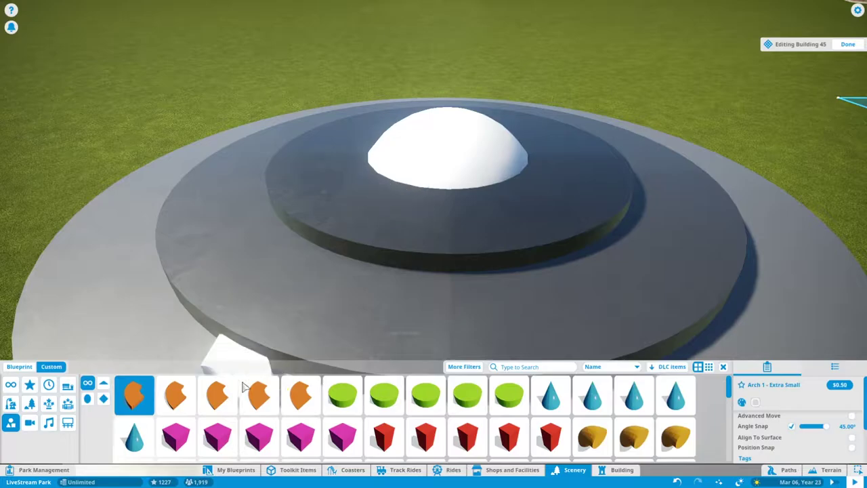
{"action": "scroll", "coordinate": [393, 400], "scroll_direction": "down", "scroll_amount": 3}
{"action": "scroll", "coordinate": [379, 406], "scroll_direction": "up", "scroll_amount": 3}
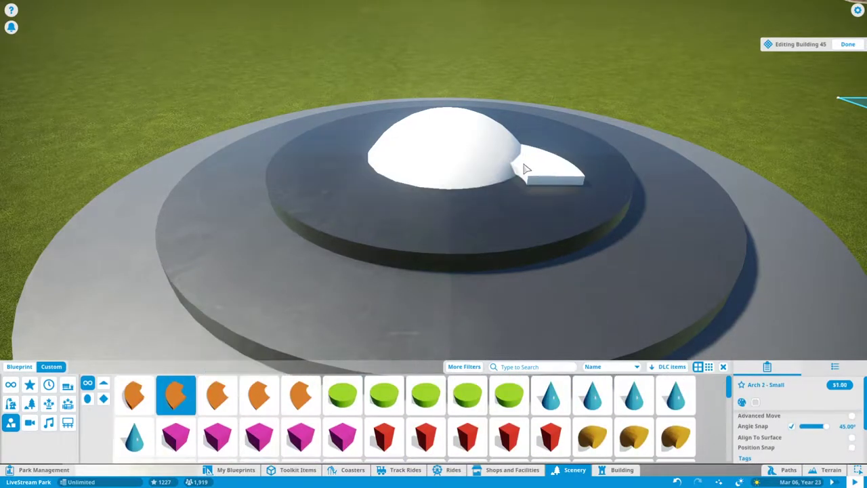
{"action": "scroll", "coordinate": [523, 169], "scroll_direction": "down", "scroll_amount": 4}
{"action": "scroll", "coordinate": [600, 196], "scroll_direction": "up", "scroll_amount": 4}
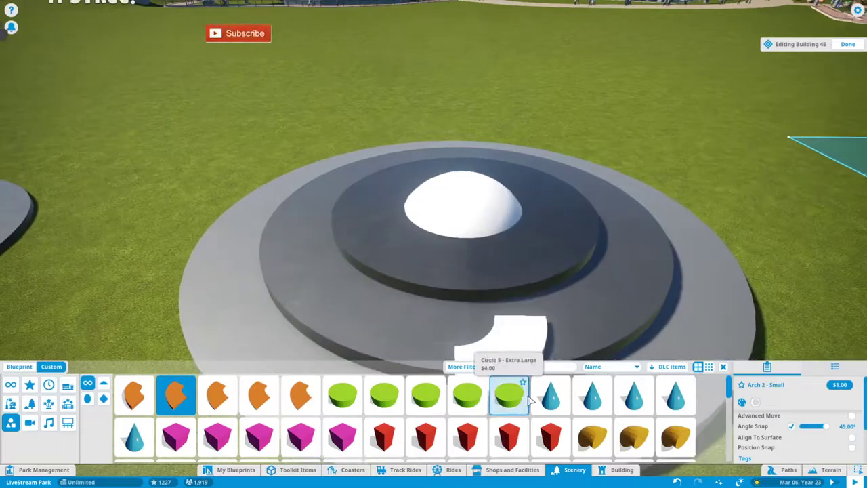
Place a light grey Circle 5 - Extra Large collar around the dome's base.
{"action": "left_click", "coordinate": [343, 395]}
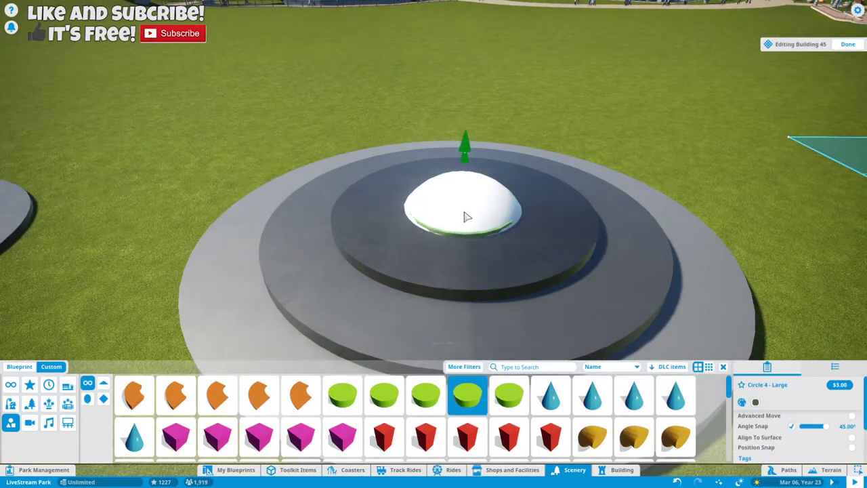
{"action": "left_click", "coordinate": [509, 395]}
{"action": "scroll", "coordinate": [465, 214], "scroll_direction": "up", "scroll_amount": 5}
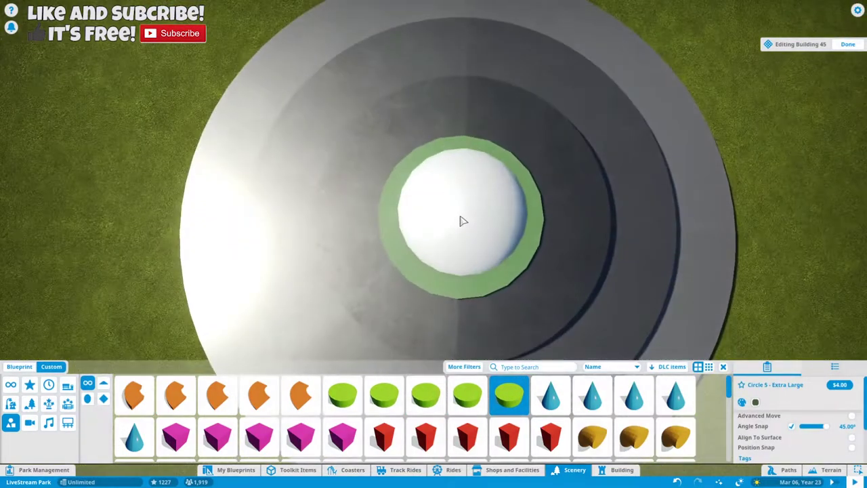
{"action": "left_click", "coordinate": [755, 401]}
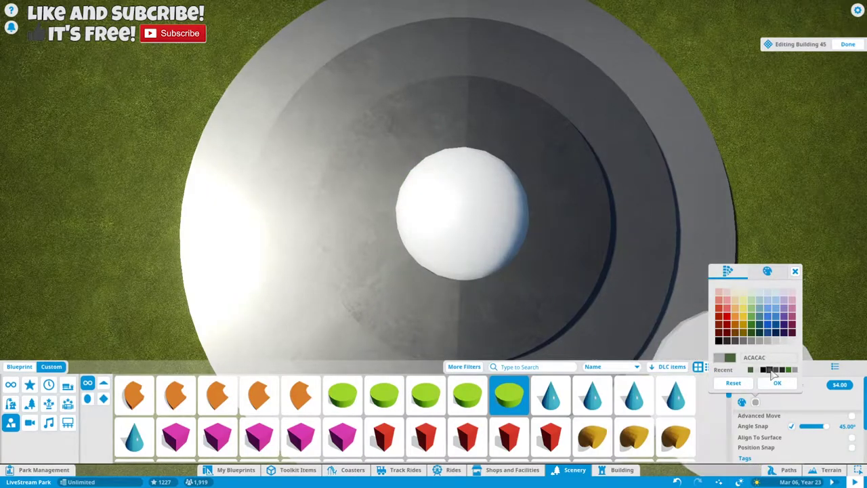
{"action": "left_click", "coordinate": [775, 383]}
{"action": "left_click", "coordinate": [773, 384]}
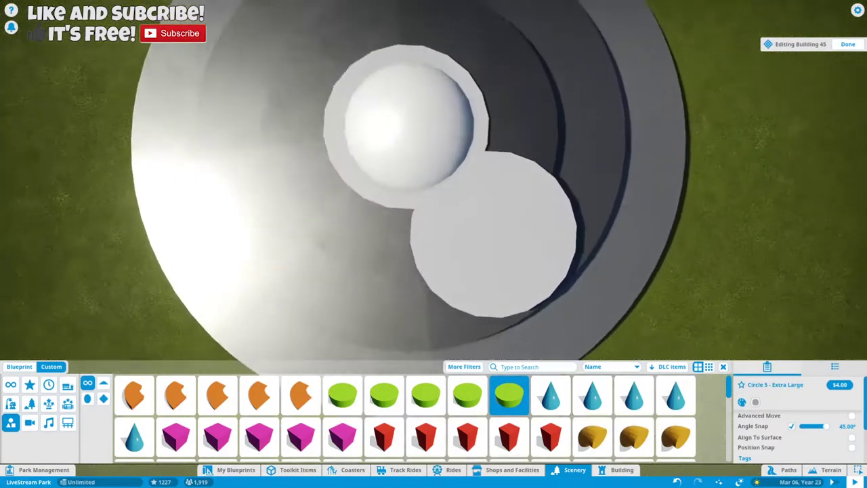
{"action": "left_click", "coordinate": [460, 217]}
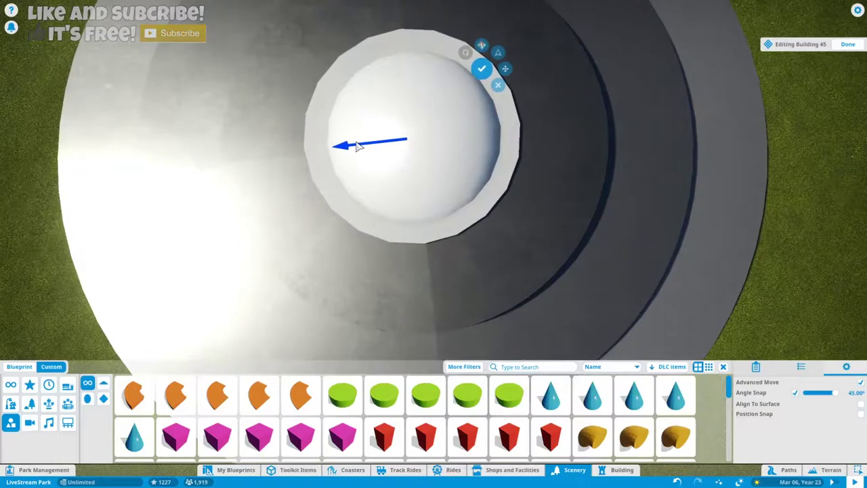
{"action": "scroll", "coordinate": [474, 217], "scroll_direction": "down", "scroll_amount": 5}
{"action": "left_click", "coordinate": [468, 110]}
{"action": "scroll", "coordinate": [490, 246], "scroll_direction": "up", "scroll_amount": 2}
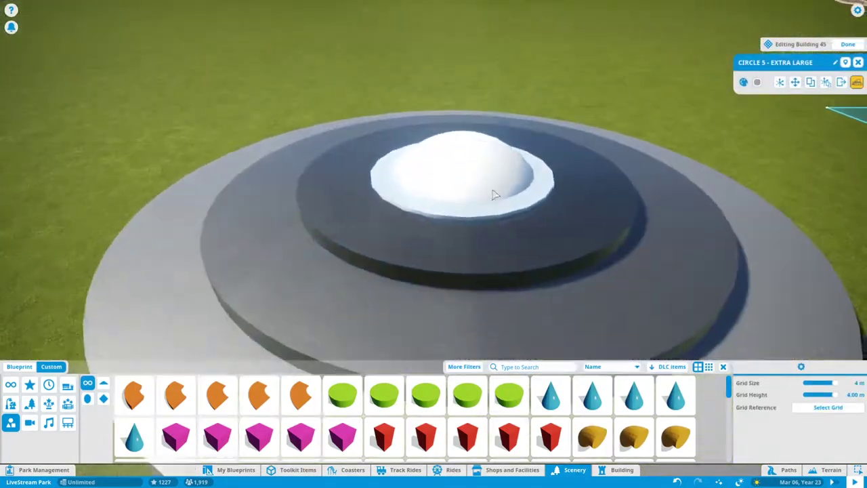
Browse building pieces with a Sci-Fi filter and searches for 'chain' and 'metal'.
{"action": "left_click", "coordinate": [622, 470]}
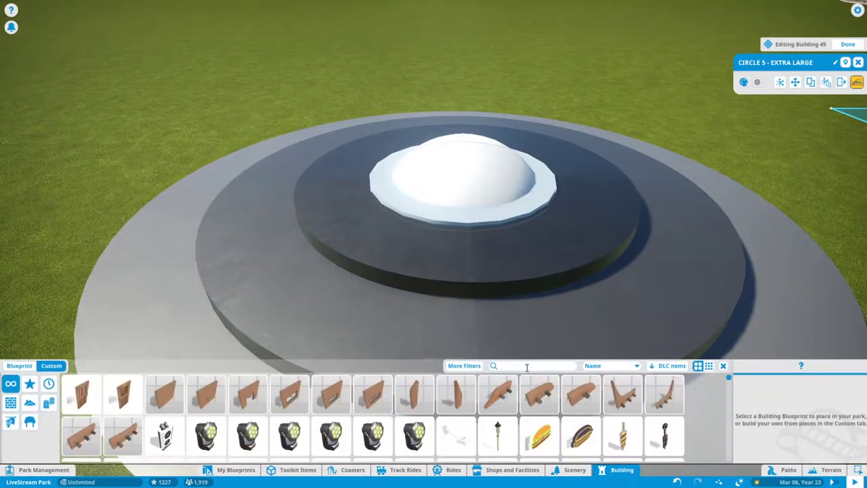
{"action": "left_click", "coordinate": [464, 366]}
{"action": "left_click", "coordinate": [479, 239]}
{"action": "left_click", "coordinate": [455, 291]}
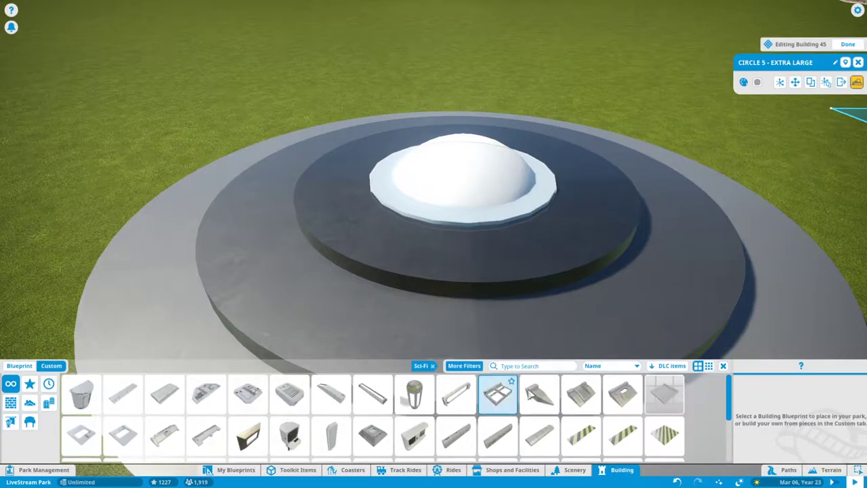
{"action": "left_click", "coordinate": [433, 371]}
{"action": "left_click", "coordinate": [515, 366]}
{"action": "type", "text": "chain"}
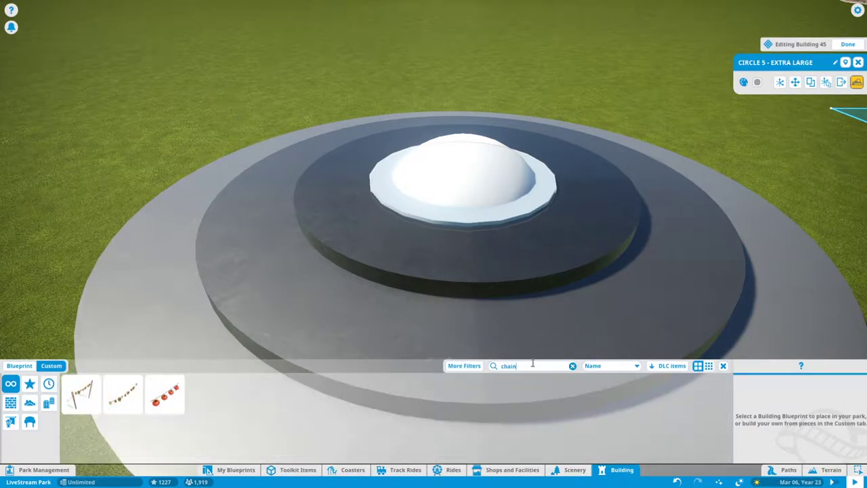
{"action": "key", "text": "BackSpace"}
{"action": "key", "text": "BackSpace"}
{"action": "key", "text": "BackSpace"}
{"action": "key", "text": "BackSpace"}
{"action": "key", "text": "BackSpace"}
{"action": "type", "text": "metal"}
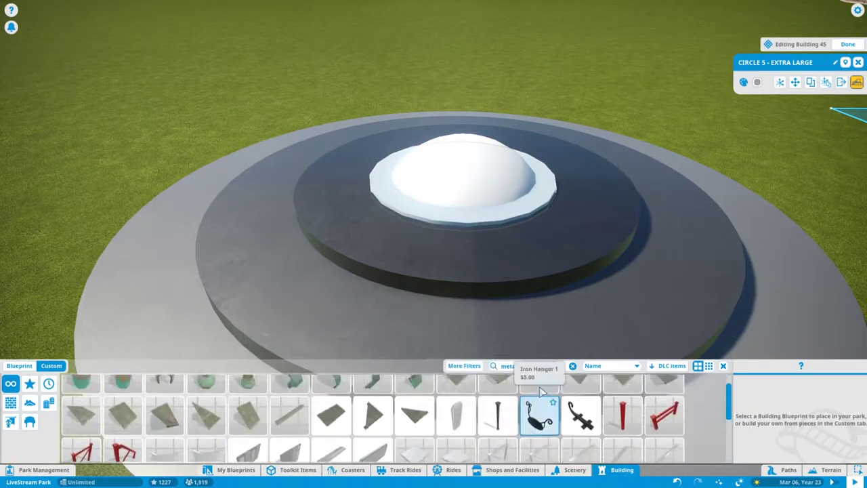
{"action": "left_click", "coordinate": [573, 366]}
Search scenery for 'metalchain', try straight and curved chains, then cancel placement.
{"action": "left_click", "coordinate": [575, 469]}
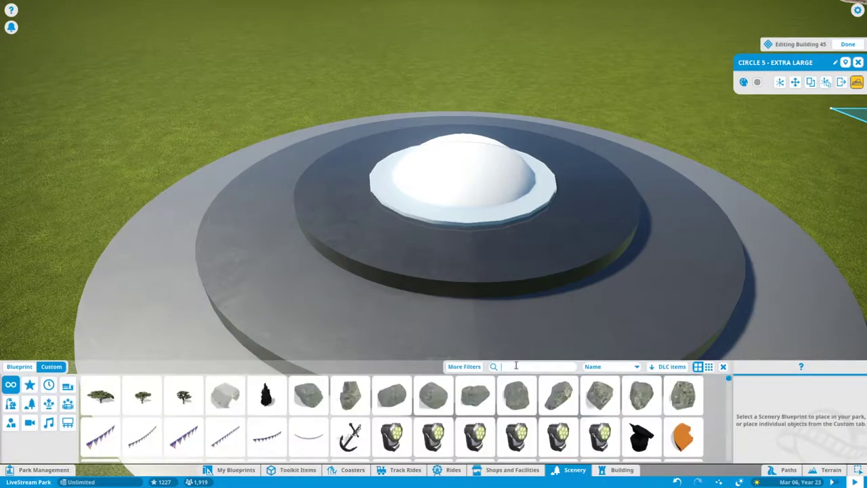
{"action": "type", "text": "metal"}
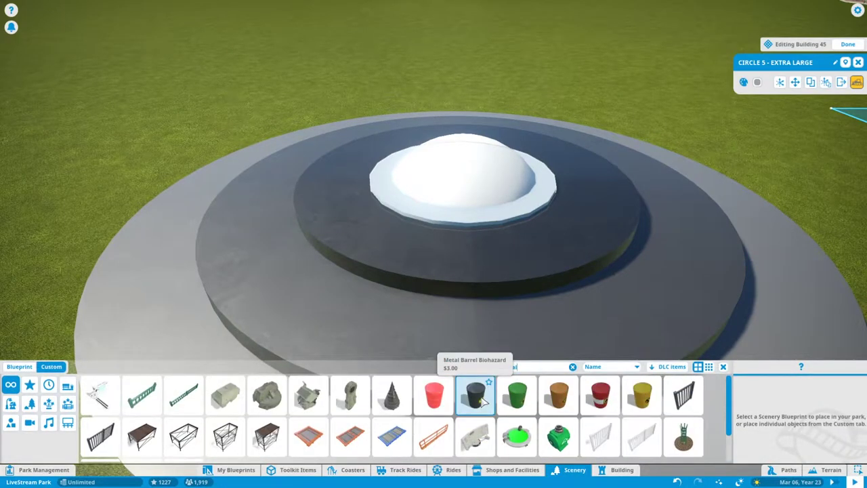
{"action": "type", "text": "chain"}
{"action": "left_click", "coordinate": [391, 395]}
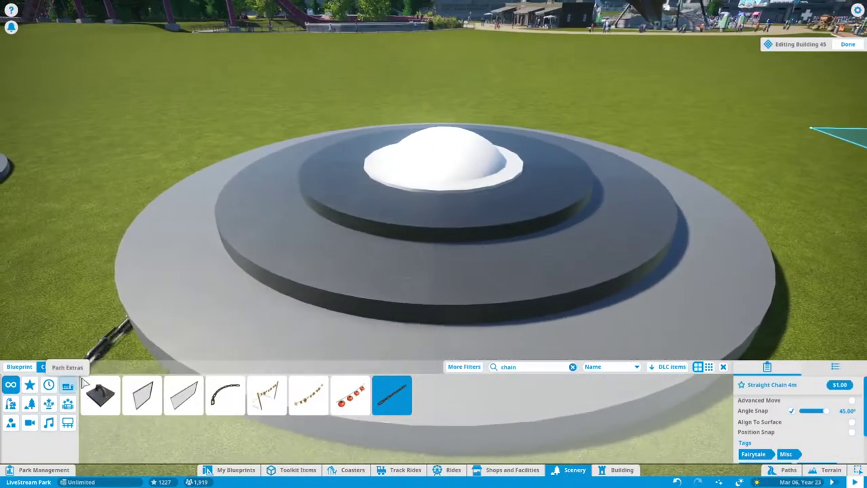
{"action": "left_click", "coordinate": [433, 274]}
{"action": "left_click", "coordinate": [224, 395]}
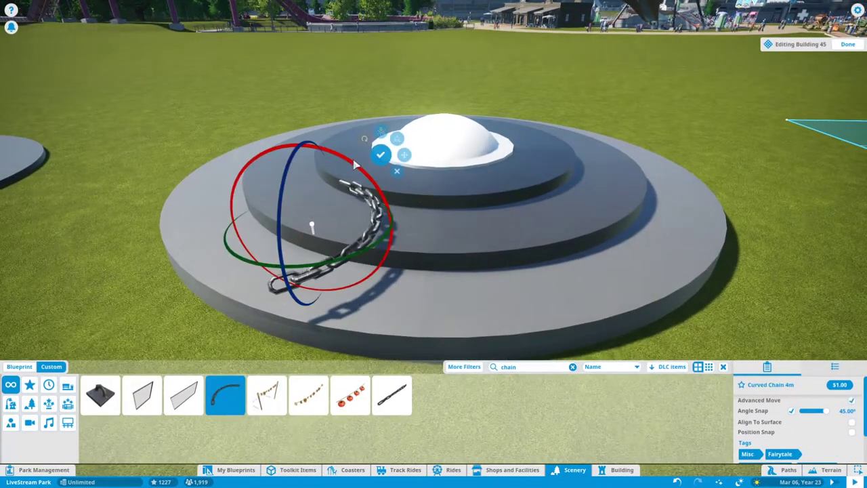
{"action": "right_click", "coordinate": [325, 263]}
Place a Cuboid 1 - Extra Small piece on the saucer's top tier.
{"action": "left_click", "coordinate": [572, 367]}
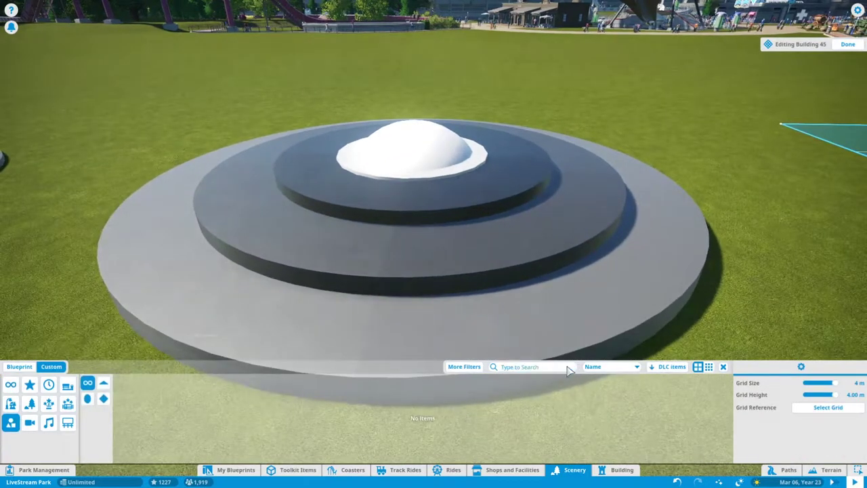
{"action": "scroll", "coordinate": [512, 399], "scroll_direction": "down", "scroll_amount": 1}
{"action": "left_click", "coordinate": [353, 383]}
{"action": "scroll", "coordinate": [501, 400], "scroll_direction": "down", "scroll_amount": 4}
{"action": "scroll", "coordinate": [406, 413], "scroll_direction": "up", "scroll_amount": 5}
{"action": "left_click", "coordinate": [382, 432]}
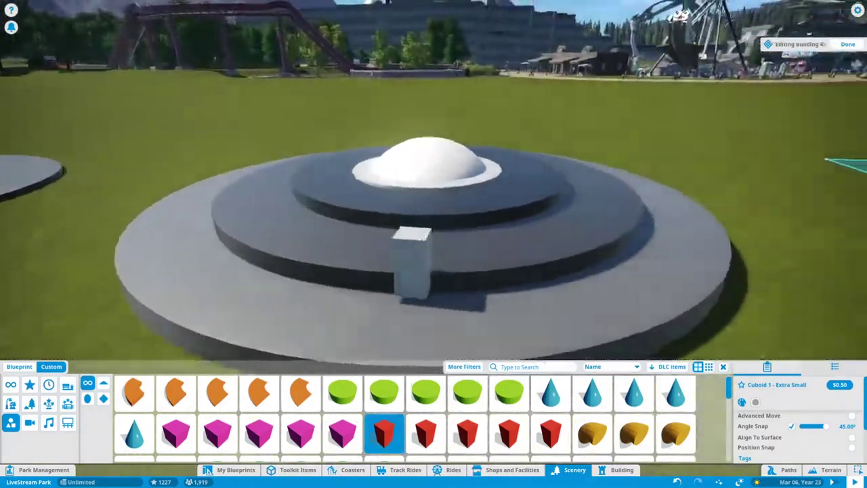
{"action": "left_click", "coordinate": [412, 263]}
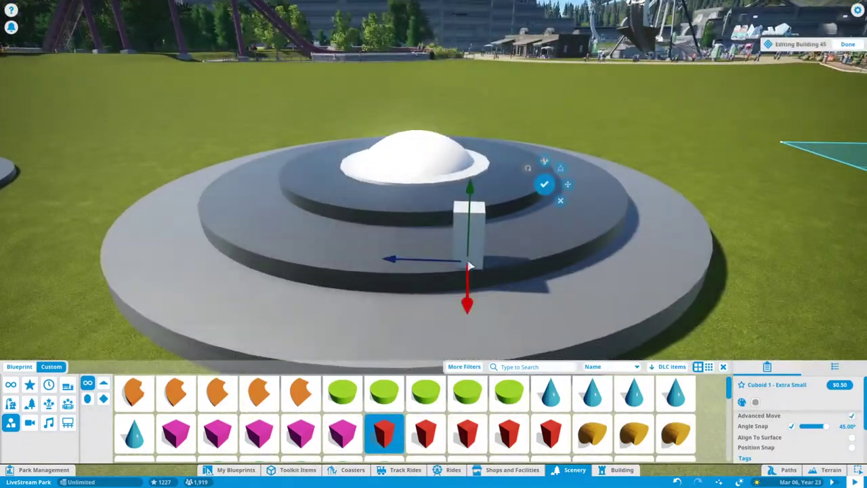
Rotate and reposition the cuboid to lie flat, running outward from the dome's collar.
{"action": "key", "text": "x"}
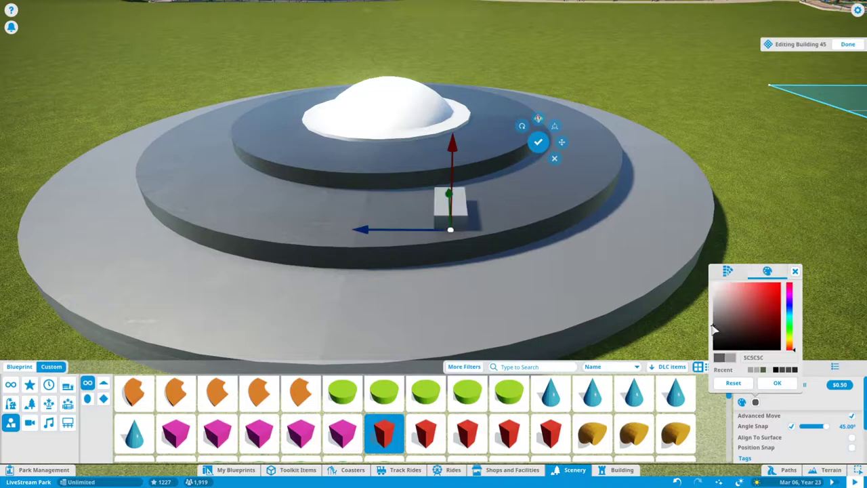
{"action": "left_click_drag", "start_coordinate": [645, 364], "coordinate": [485, 109]}
{"action": "key", "text": "x"}
{"action": "key", "text": "x"}
{"action": "left_click_drag", "start_coordinate": [345, 207], "coordinate": [557, 213]}
{"action": "key", "text": "x"}
{"action": "scroll", "coordinate": [460, 214], "scroll_direction": "down", "scroll_amount": 3}
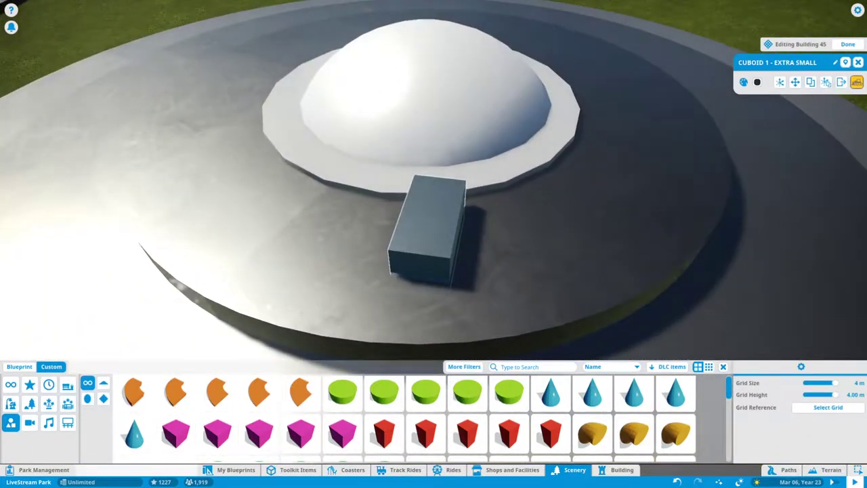
{"action": "key", "text": "z"}
{"action": "left_click_drag", "start_coordinate": [720, 135], "coordinate": [438, 190]}
{"action": "scroll", "coordinate": [493, 224], "scroll_direction": "down", "scroll_amount": 5}
{"action": "left_click_drag", "start_coordinate": [493, 223], "coordinate": [431, 231]}
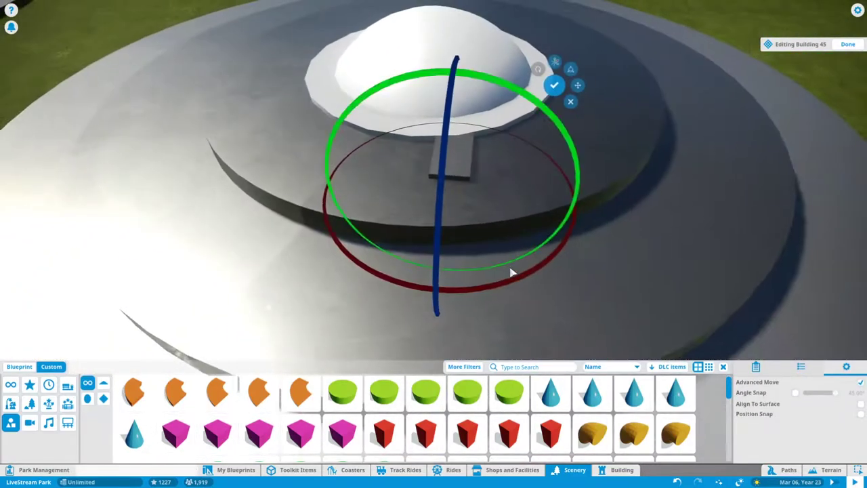
{"action": "left_click_drag", "start_coordinate": [535, 323], "coordinate": [508, 87]}
Confirm the first dark cuboid strip's position and check it from several angles.
{"action": "left_click", "coordinate": [507, 88]}
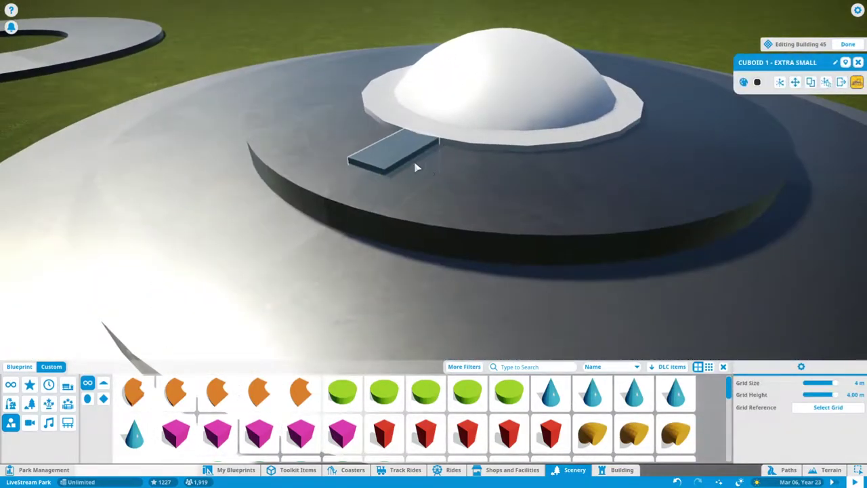
{"action": "left_click_drag", "start_coordinate": [365, 188], "coordinate": [371, 129]}
{"action": "left_click_drag", "start_coordinate": [347, 161], "coordinate": [505, 175]}
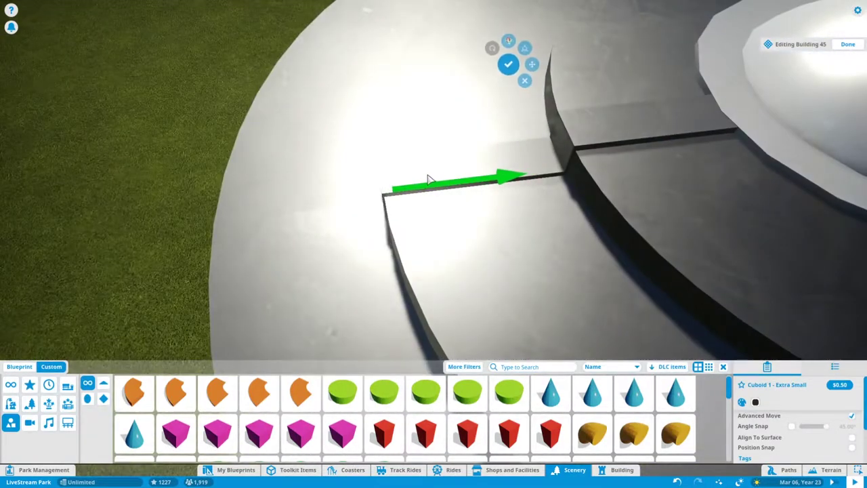
{"action": "mouse_move", "coordinate": [426, 179]}
{"action": "left_mouse_down"}
{"action": "mouse_move", "coordinate": [429, 159]}
{"action": "mouse_move", "coordinate": [387, 175]}
{"action": "mouse_move", "coordinate": [438, 177]}
{"action": "left_mouse_up"}
{"action": "left_click_drag", "start_coordinate": [528, 206], "coordinate": [485, 293]}
{"action": "key", "text": "Escape"}
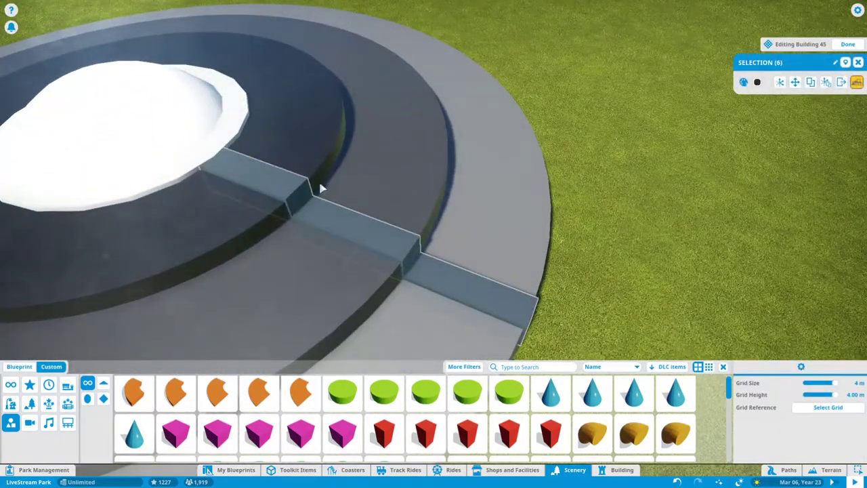
Reposition the selected strips beside the dome with Advanced Move.
{"action": "left_click_drag", "start_coordinate": [349, 196], "coordinate": [574, 261]}
{"action": "key", "text": "z"}
{"action": "left_click_drag", "start_coordinate": [536, 174], "coordinate": [535, 224]}
{"action": "scroll", "coordinate": [580, 178], "scroll_direction": "up", "scroll_amount": 5}
{"action": "left_click_drag", "start_coordinate": [605, 224], "coordinate": [434, 250]}
{"action": "scroll", "coordinate": [427, 250], "scroll_direction": "down", "scroll_amount": 5}
{"action": "left_click_drag", "start_coordinate": [389, 163], "coordinate": [518, 52]}
{"action": "scroll", "coordinate": [476, 248], "scroll_direction": "up", "scroll_amount": 3}
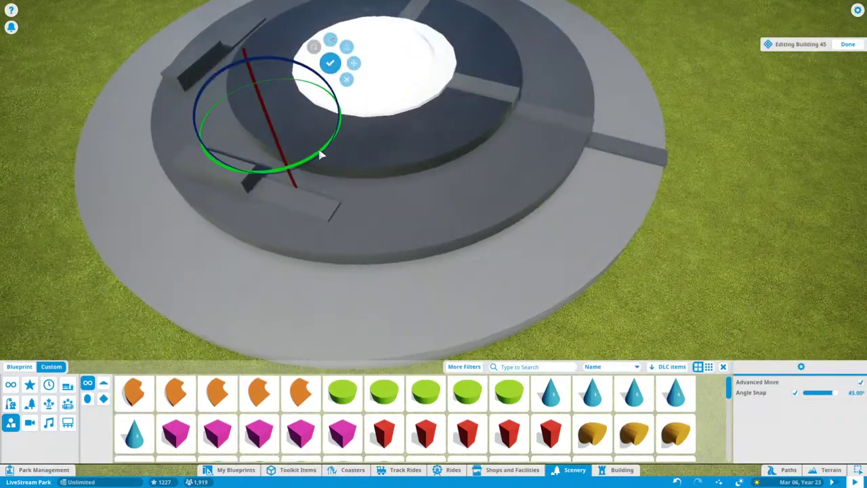
{"action": "mouse_move", "coordinate": [321, 155]}
{"action": "left_mouse_down"}
{"action": "mouse_move", "coordinate": [471, 242]}
{"action": "mouse_move", "coordinate": [323, 167]}
{"action": "left_mouse_up"}
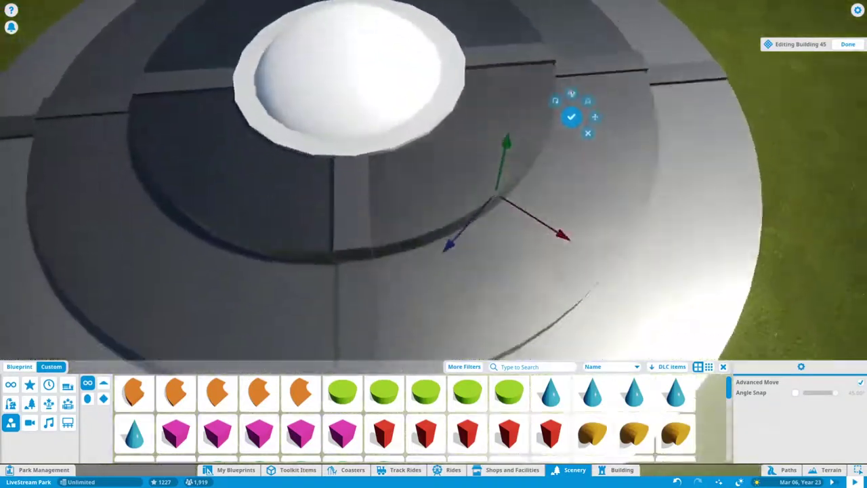
{"action": "scroll", "coordinate": [333, 170], "scroll_direction": "down", "scroll_amount": 3}
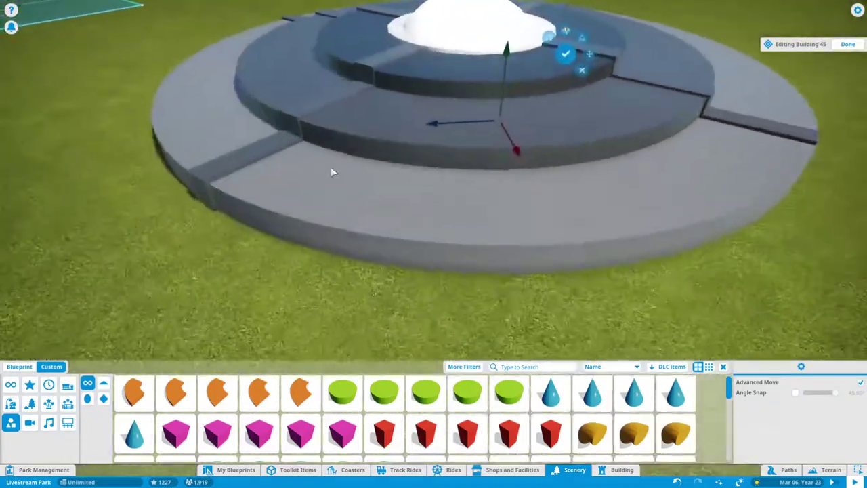
{"action": "scroll", "coordinate": [453, 135], "scroll_direction": "up", "scroll_amount": 5}
Select the outer-tier strip pieces and move them into place down the tier.
{"action": "left_click", "coordinate": [453, 136]}
{"action": "key", "text": "z"}
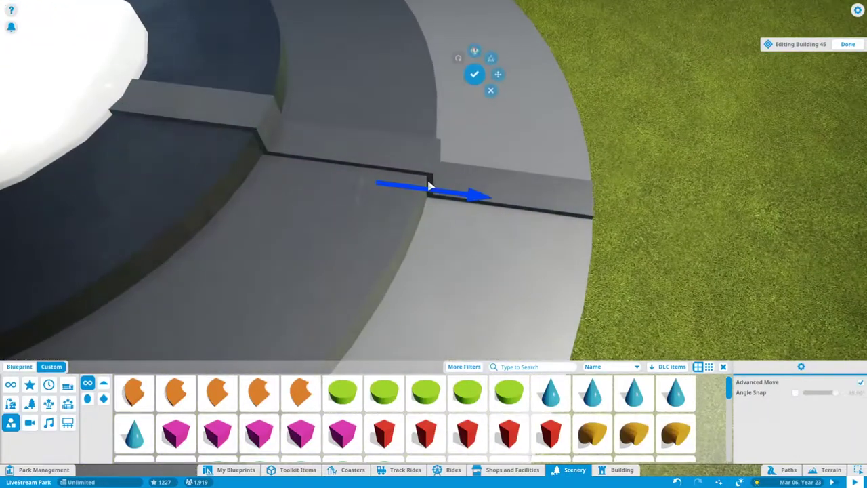
{"action": "key", "text": "z"}
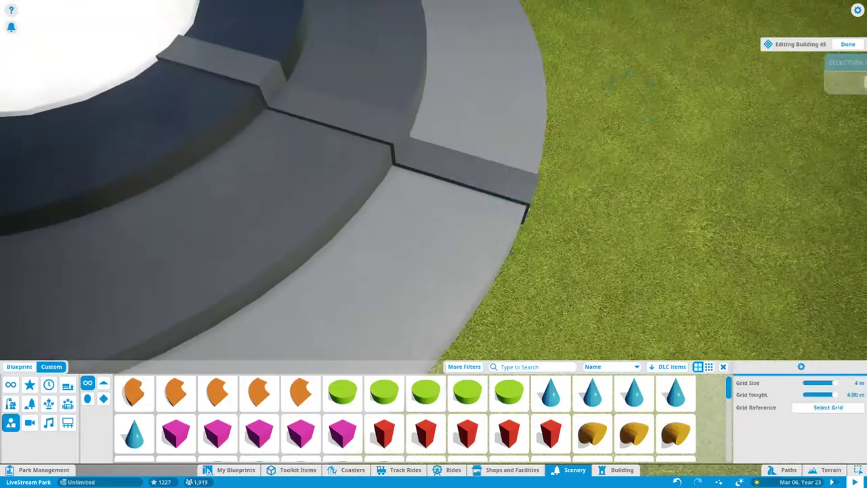
{"action": "scroll", "coordinate": [548, 170], "scroll_direction": "up", "scroll_amount": 5}
Place an Arch 2 - Small piece on the saucer's inner tier.
{"action": "scroll", "coordinate": [198, 421], "scroll_direction": "down", "scroll_amount": 1}
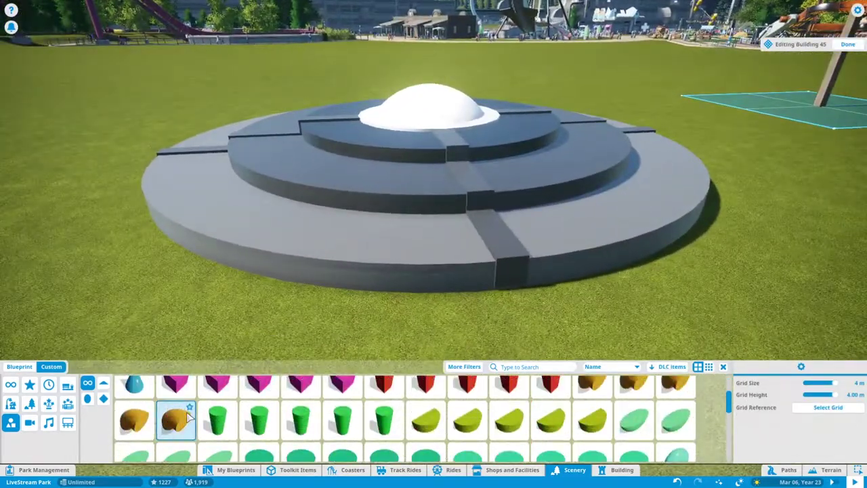
{"action": "left_click", "coordinate": [178, 420]}
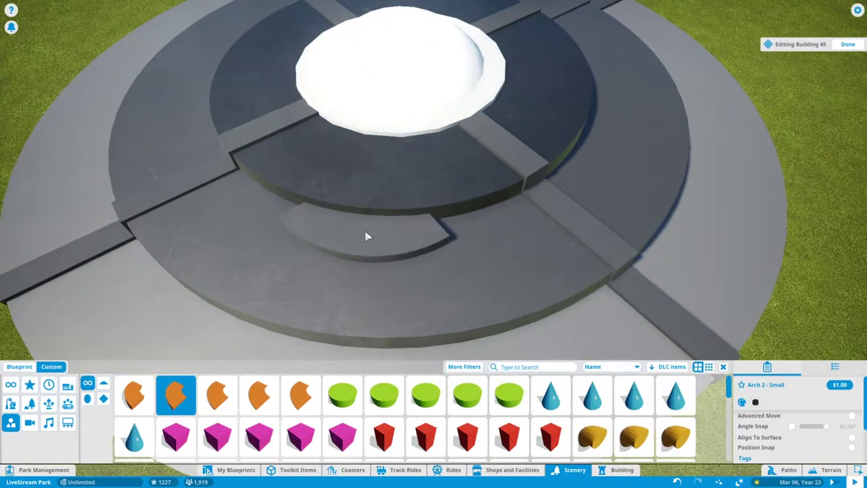
{"action": "left_click", "coordinate": [363, 239]}
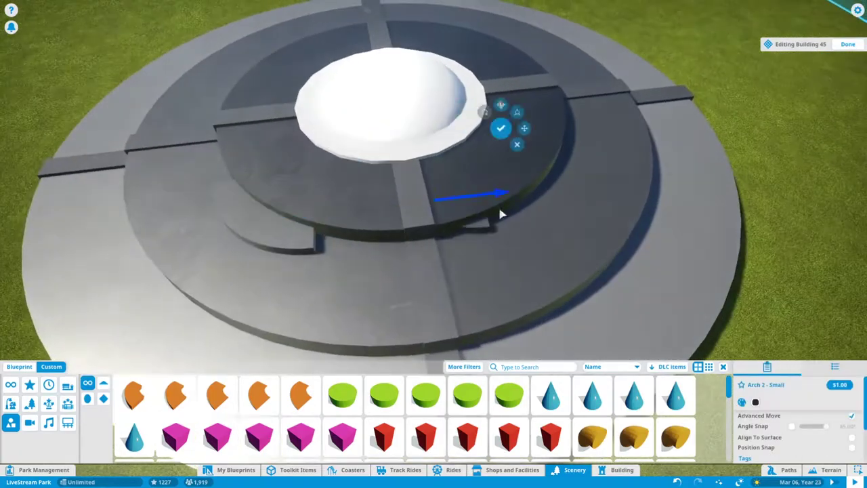
{"action": "scroll", "coordinate": [494, 227], "scroll_direction": "up", "scroll_amount": 5}
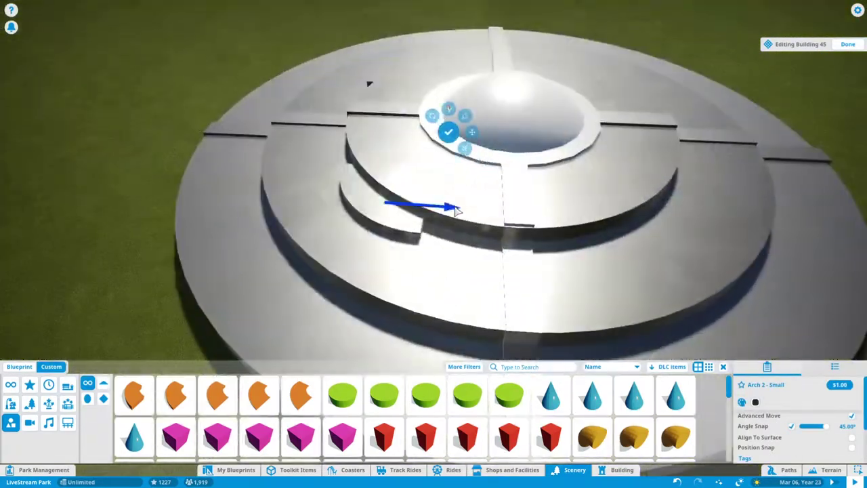
{"action": "scroll", "coordinate": [540, 268], "scroll_direction": "down", "scroll_amount": 5}
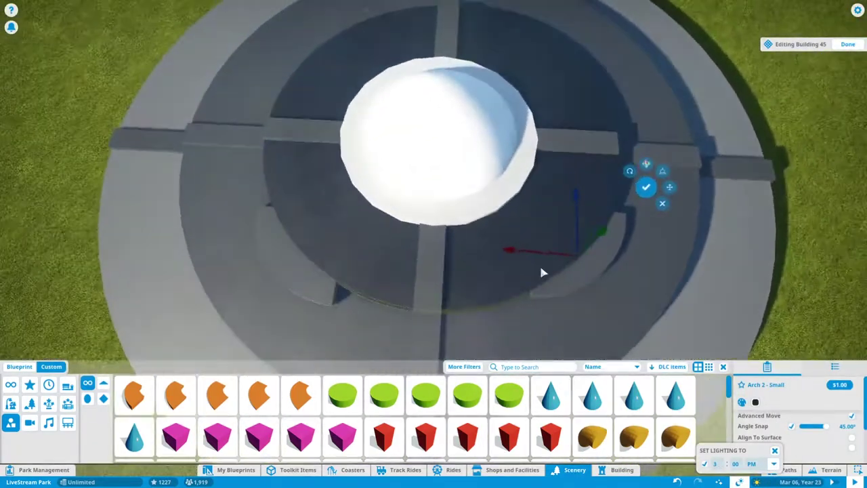
{"action": "scroll", "coordinate": [641, 233], "scroll_direction": "up", "scroll_amount": 3}
{"action": "scroll", "coordinate": [641, 234], "scroll_direction": "down", "scroll_amount": 3}
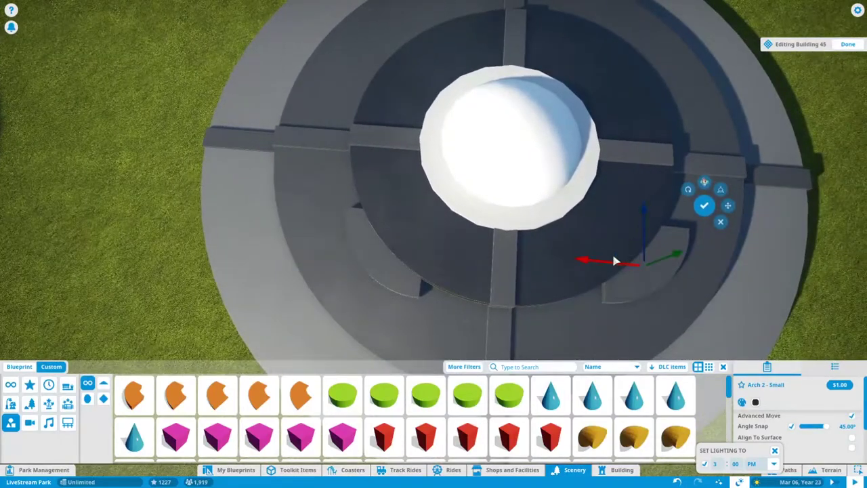
Fine-tune the two small arch pieces' position with Advanced Move.
{"action": "left_click", "coordinate": [422, 270]}
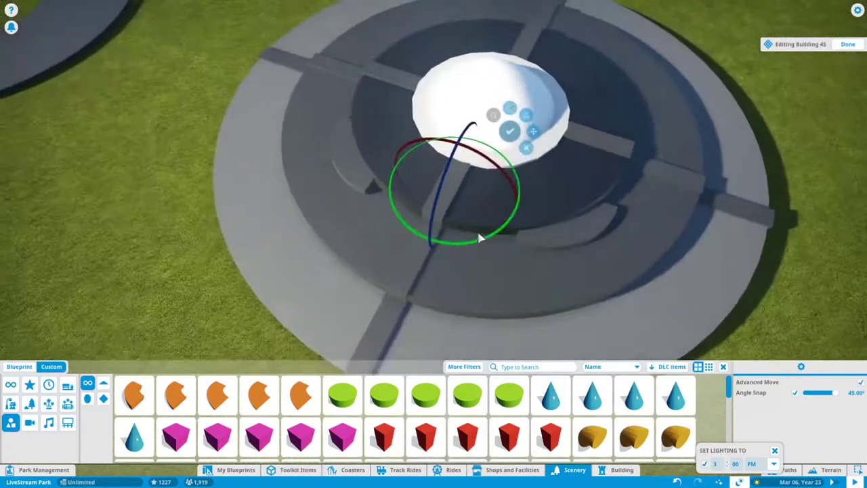
{"action": "key", "text": "e"}
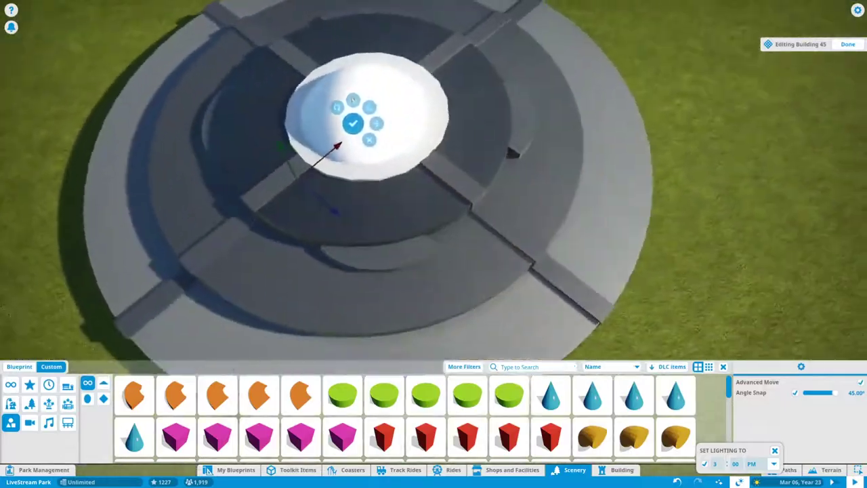
{"action": "key", "text": "e"}
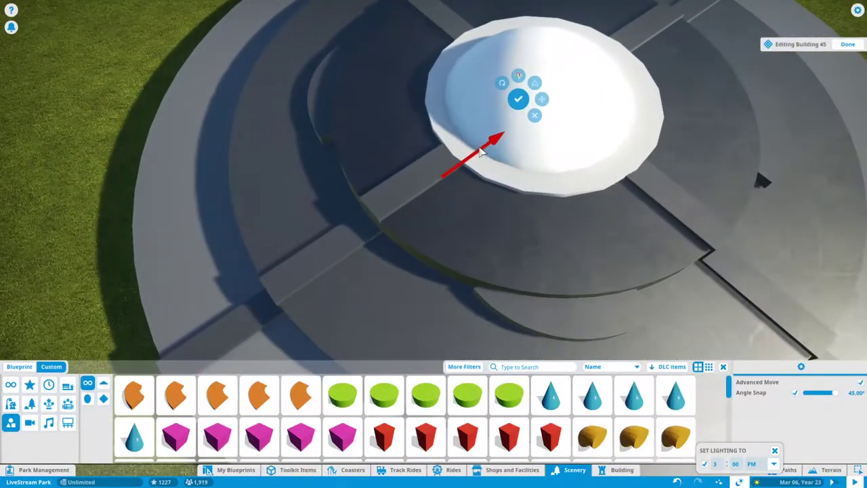
{"action": "scroll", "coordinate": [480, 153], "scroll_direction": "down", "scroll_amount": 5}
Tint the Sphere 5 - Extra Large dome colour 9FC5E6 and close building editing.
{"action": "key", "text": "Escape"}
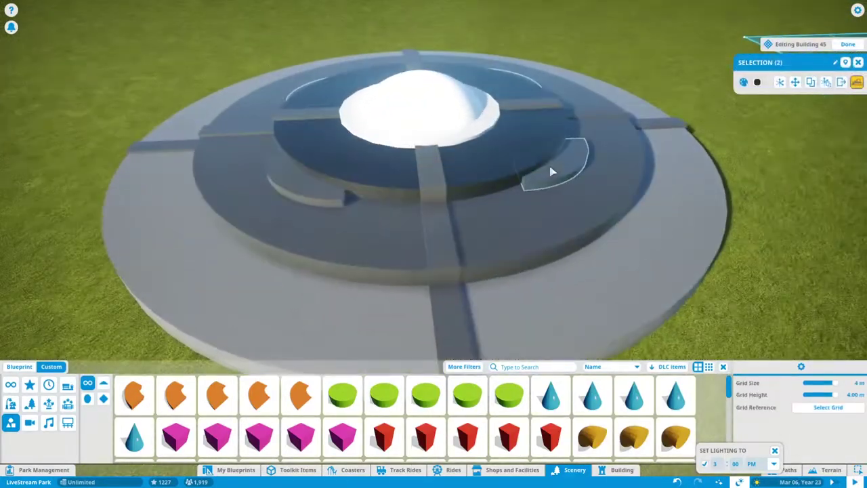
{"action": "scroll", "coordinate": [426, 194], "scroll_direction": "down", "scroll_amount": 3}
{"action": "scroll", "coordinate": [433, 169], "scroll_direction": "up", "scroll_amount": 3}
{"action": "left_click", "coordinate": [433, 169]}
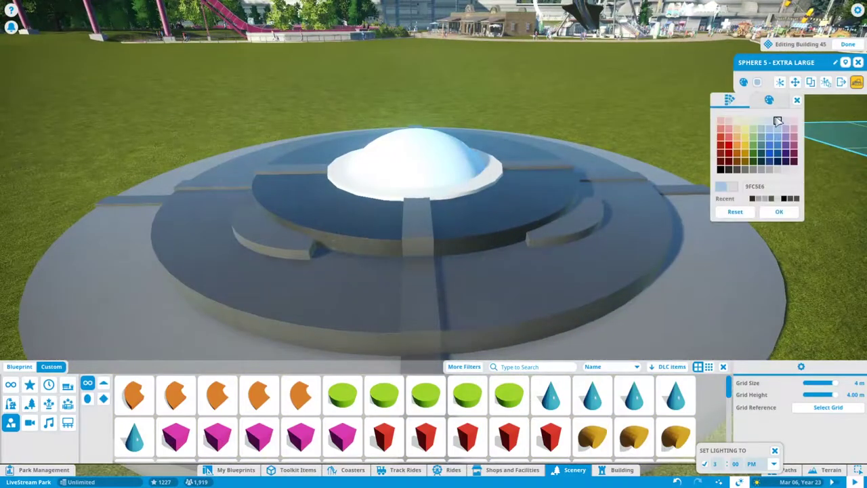
{"action": "key", "text": "e"}
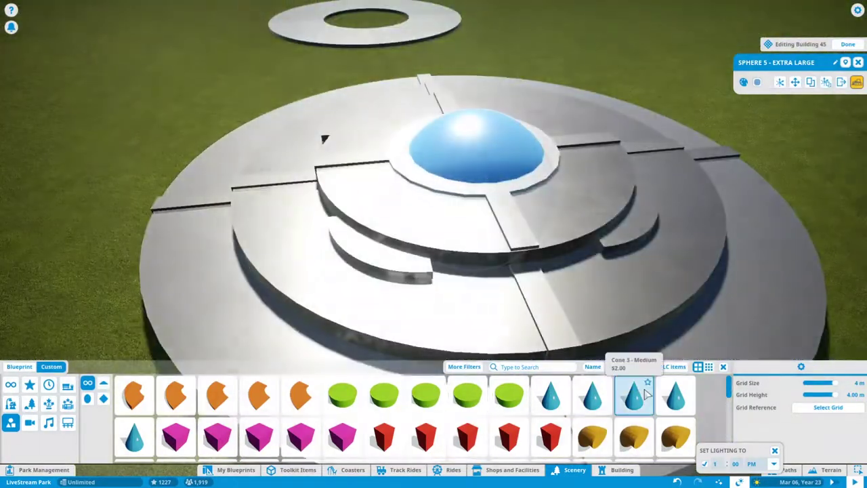
{"action": "key", "text": "e"}
{"action": "key", "text": "Escape"}
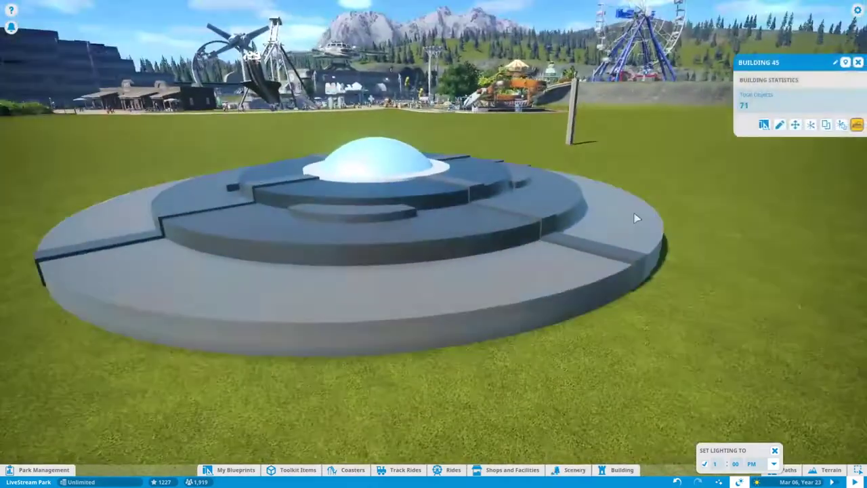
Centre the view on the saucer and reopen editing of the saucer building.
{"action": "key", "text": "e"}
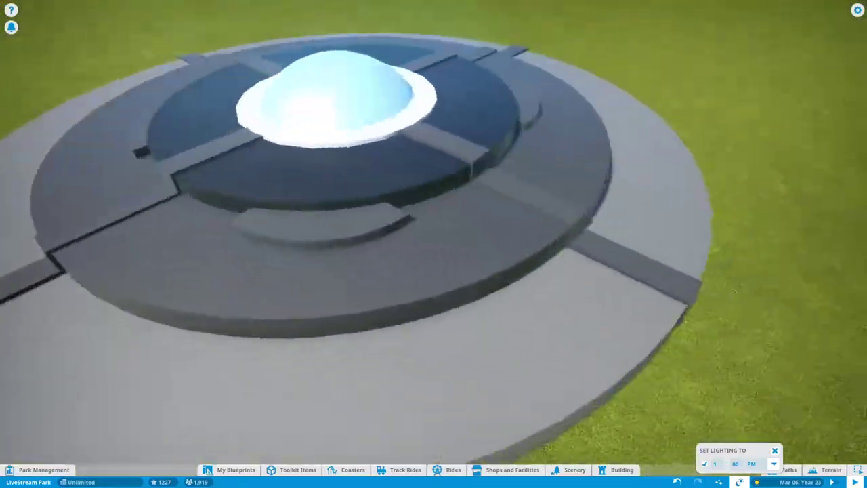
{"action": "key", "text": "a"}
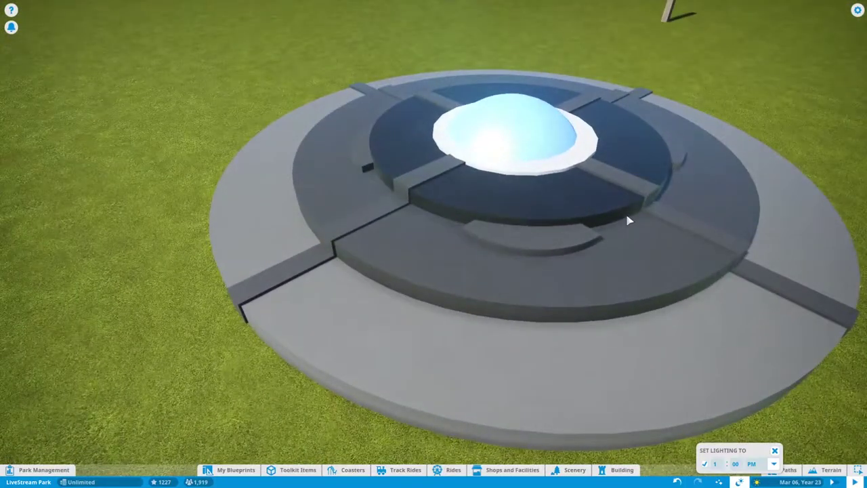
{"action": "key", "text": "d"}
{"action": "left_click", "coordinate": [629, 219]}
{"action": "left_click", "coordinate": [852, 169]}
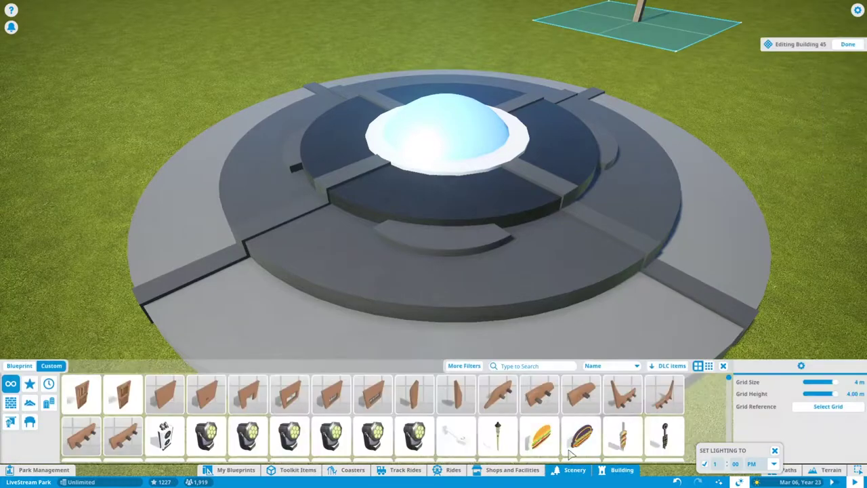
Search building pieces for 'metal' and try Metal Alloy Greeble Panel 3.
{"action": "scroll", "coordinate": [551, 420], "scroll_direction": "down", "scroll_amount": 5}
{"action": "scroll", "coordinate": [590, 435], "scroll_direction": "up", "scroll_amount": 5}
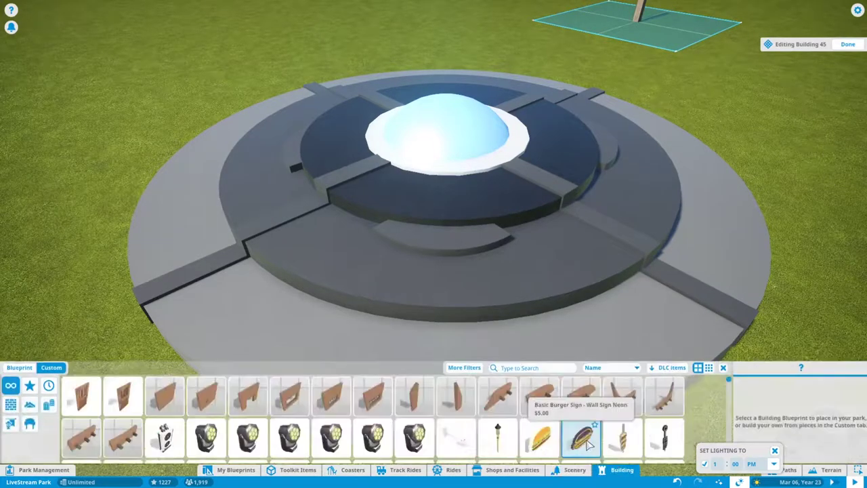
{"action": "left_click", "coordinate": [533, 365]}
{"action": "type", "text": "metal"}
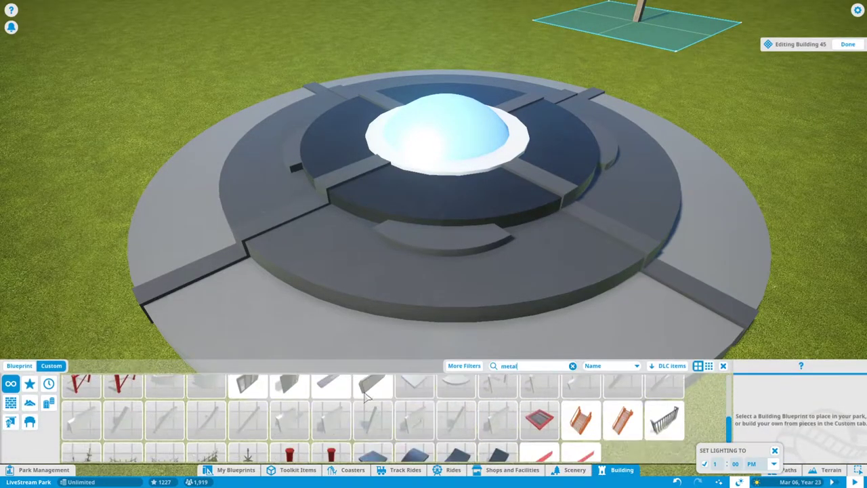
{"action": "left_click", "coordinate": [372, 390]}
{"action": "key", "text": "s"}
{"action": "left_click", "coordinate": [331, 384]}
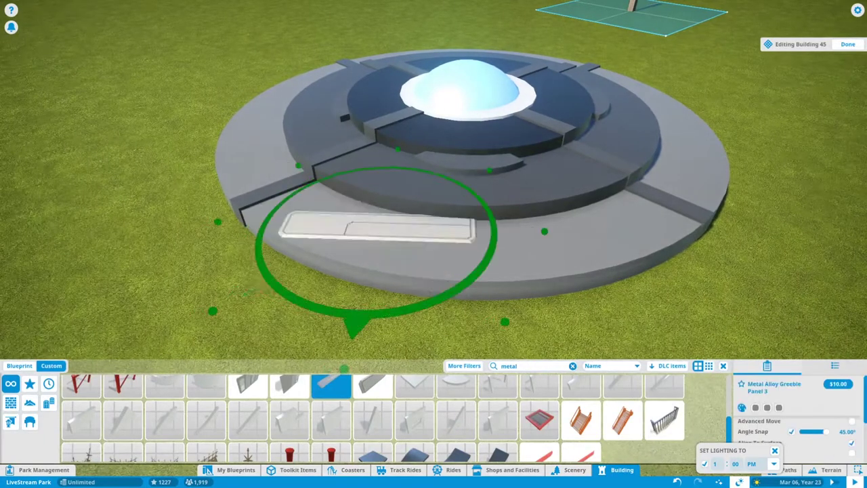
{"action": "scroll", "coordinate": [499, 396], "scroll_direction": "down", "scroll_amount": 5}
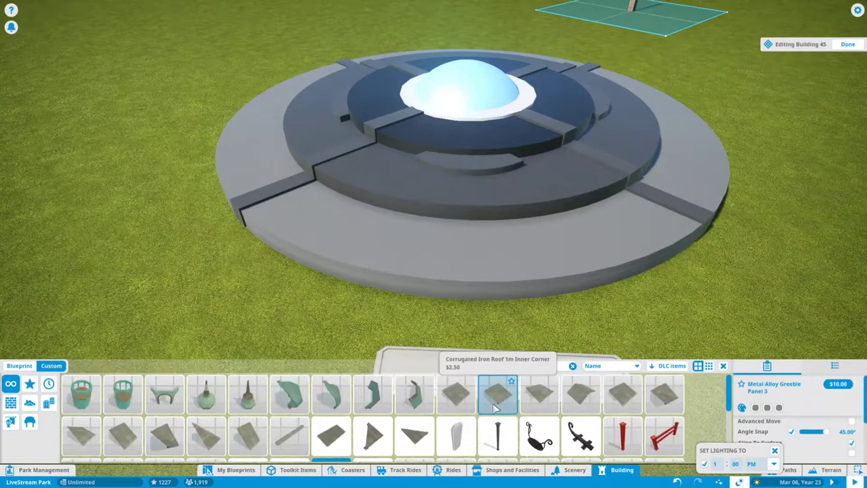
Filter pieces to the Sci-Fi theme and test fibreglass panels and trims without placing them.
{"action": "left_click", "coordinate": [573, 366]}
{"action": "left_click", "coordinate": [464, 366]}
{"action": "left_click", "coordinate": [468, 290]}
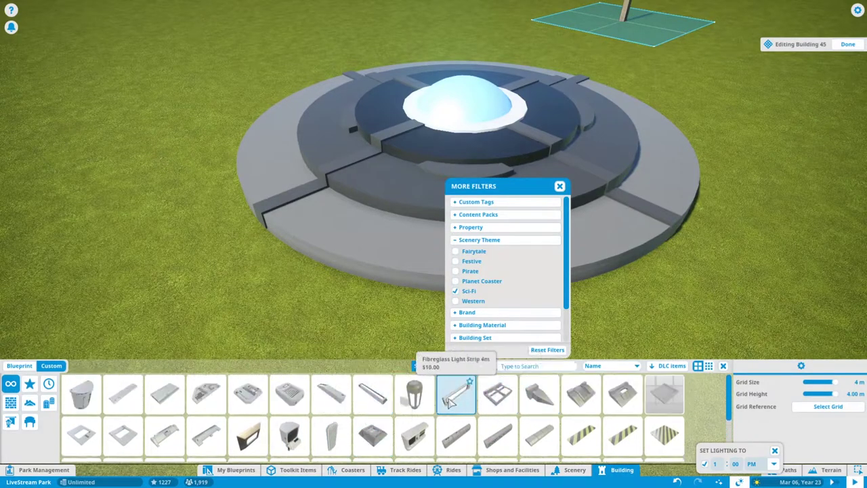
{"action": "left_click", "coordinate": [165, 393]}
{"action": "left_click", "coordinate": [122, 392]}
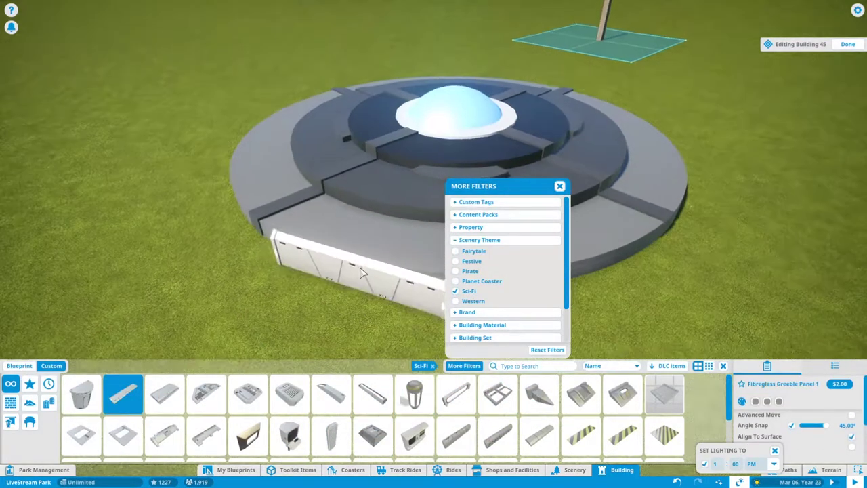
{"action": "left_click", "coordinate": [366, 266]}
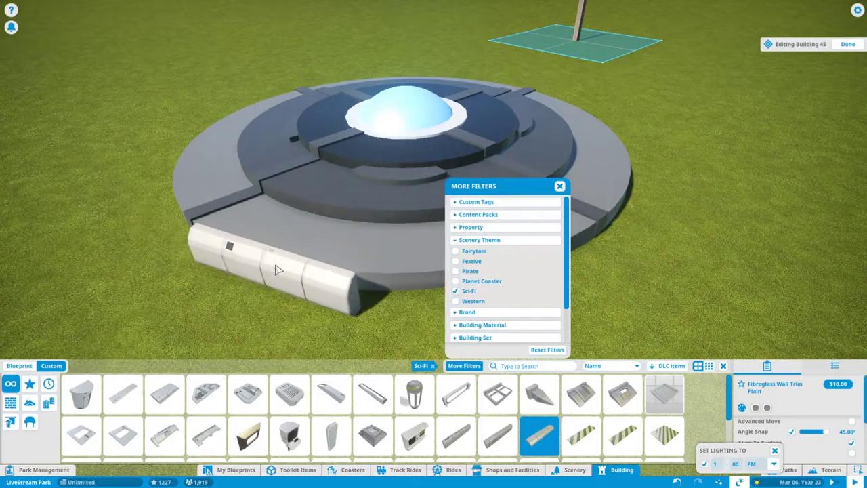
{"action": "right_click", "coordinate": [271, 270]}
{"action": "left_click", "coordinate": [560, 185]}
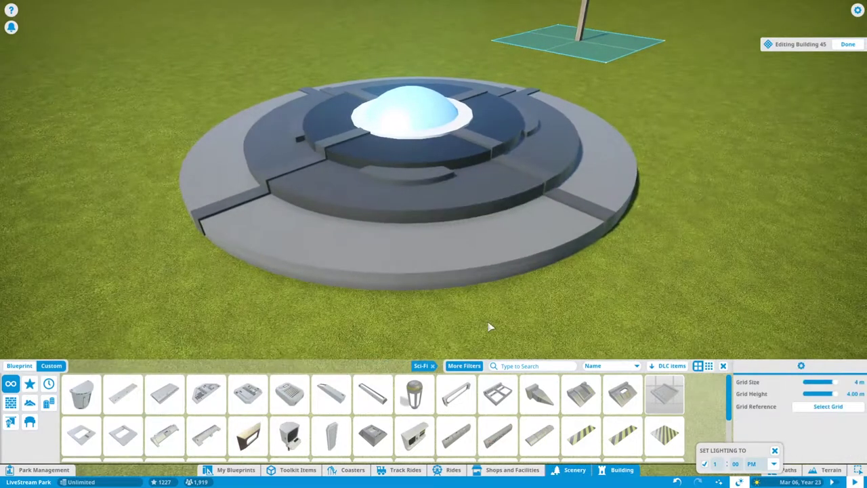
Pick a Cube 1 - Extra Small piece for precise positioning and give it a lime colour.
{"action": "left_click", "coordinate": [433, 366]}
{"action": "scroll", "coordinate": [278, 250], "scroll_direction": "up", "scroll_amount": 5}
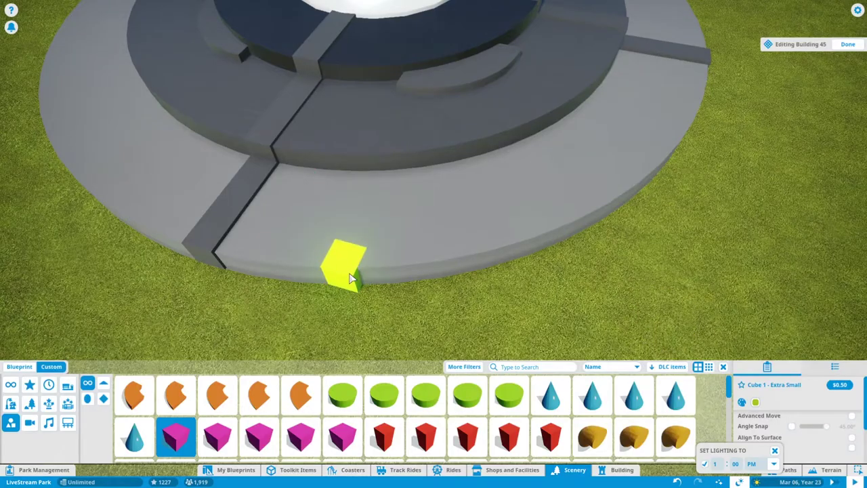
{"action": "key", "text": "z"}
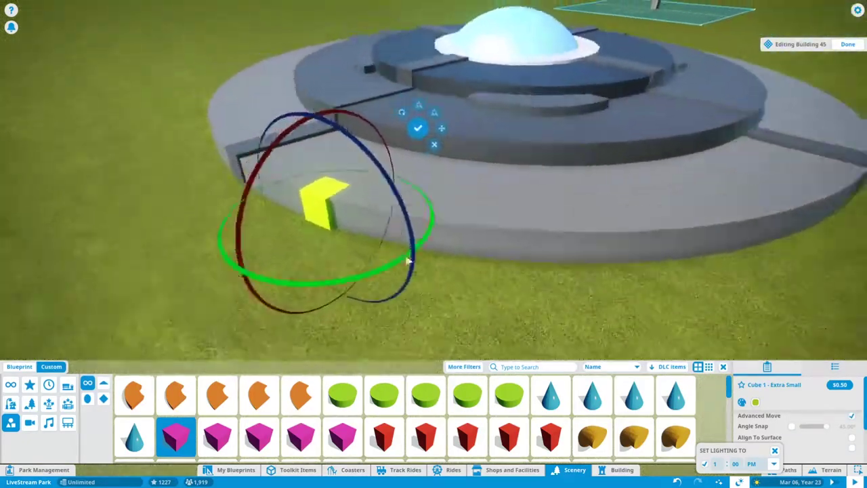
{"action": "left_click", "coordinate": [756, 402]}
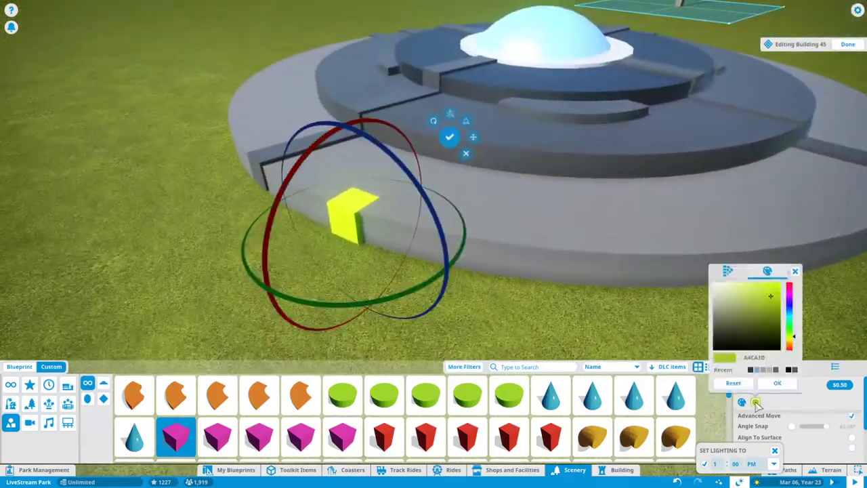
{"action": "scroll", "coordinate": [451, 200], "scroll_direction": "down", "scroll_amount": 2}
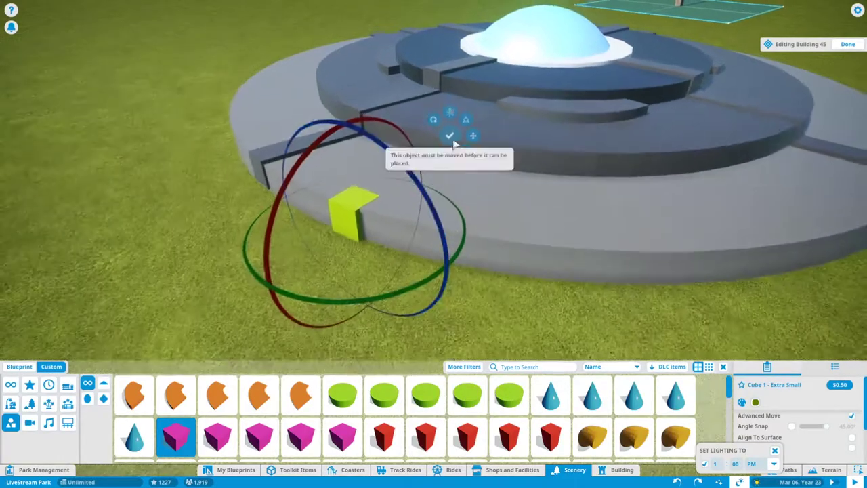
Place copies of the lime cube, sliding and rotating them along the saucer's outer ledge.
{"action": "left_click", "coordinate": [470, 108]}
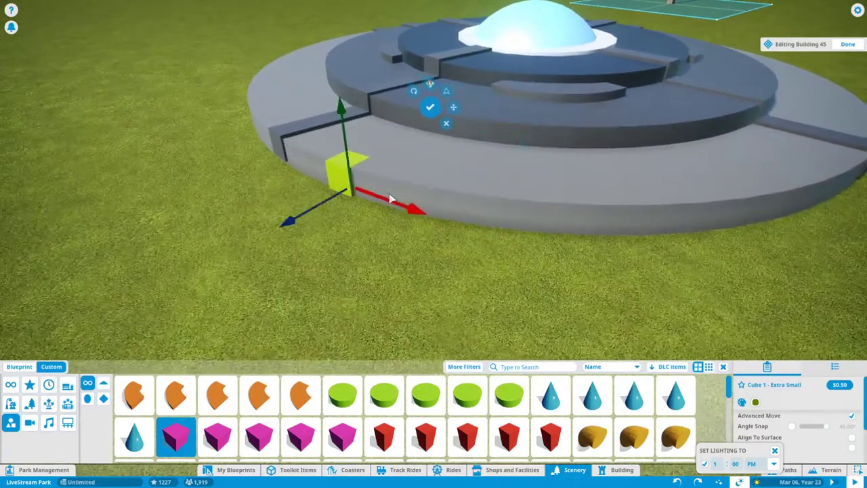
{"action": "left_click_drag", "start_coordinate": [407, 203], "coordinate": [522, 235]}
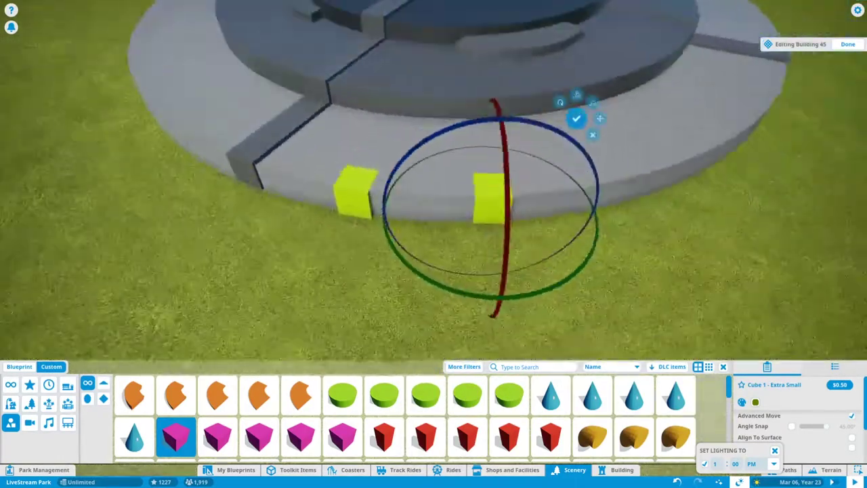
{"action": "left_click_drag", "start_coordinate": [461, 273], "coordinate": [474, 267]}
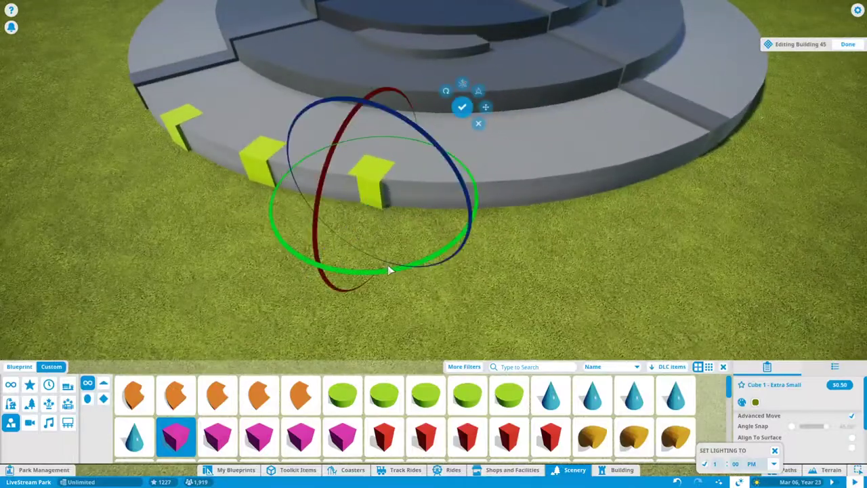
{"action": "key", "text": "Tab"}
{"action": "key", "text": "Tab"}
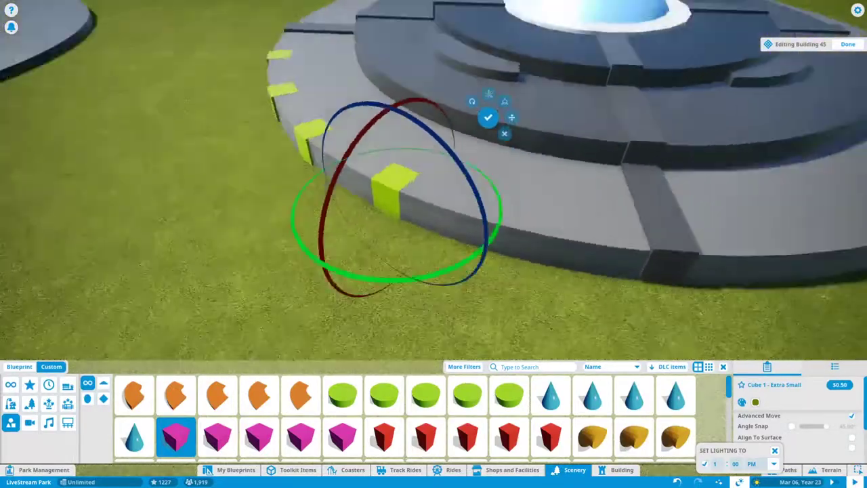
{"action": "key", "text": "Tab"}
{"action": "left_click_drag", "start_coordinate": [383, 227], "coordinate": [372, 232]}
{"action": "left_click_drag", "start_coordinate": [414, 254], "coordinate": [610, 252]}
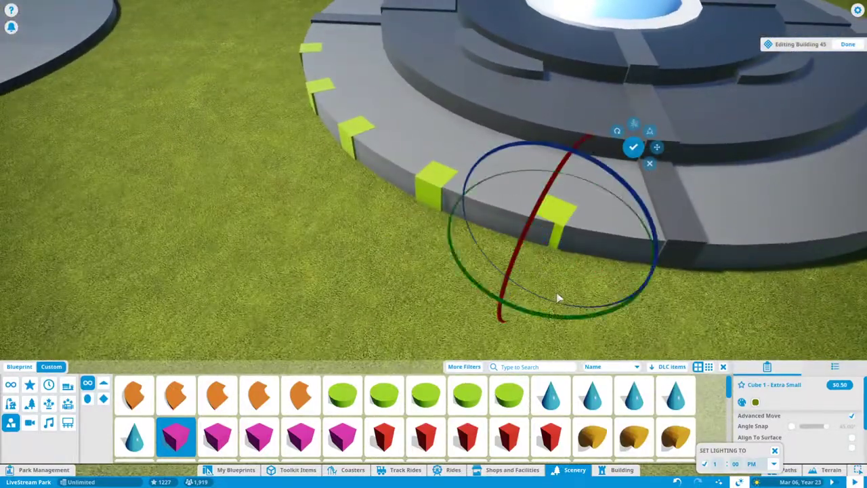
{"action": "key", "text": "Tab"}
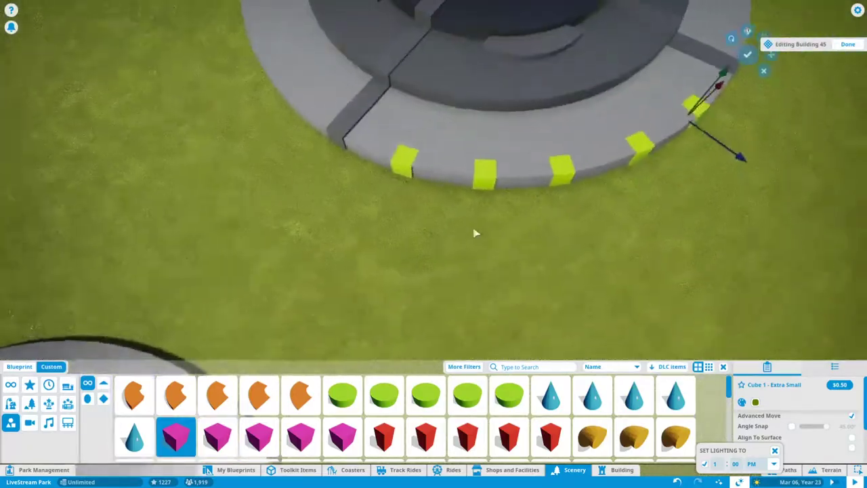
Duplicate the selected ledge cubes with Advanced Move and place the copies further around the rim.
{"action": "scroll", "coordinate": [441, 223], "scroll_direction": "up", "scroll_amount": 10}
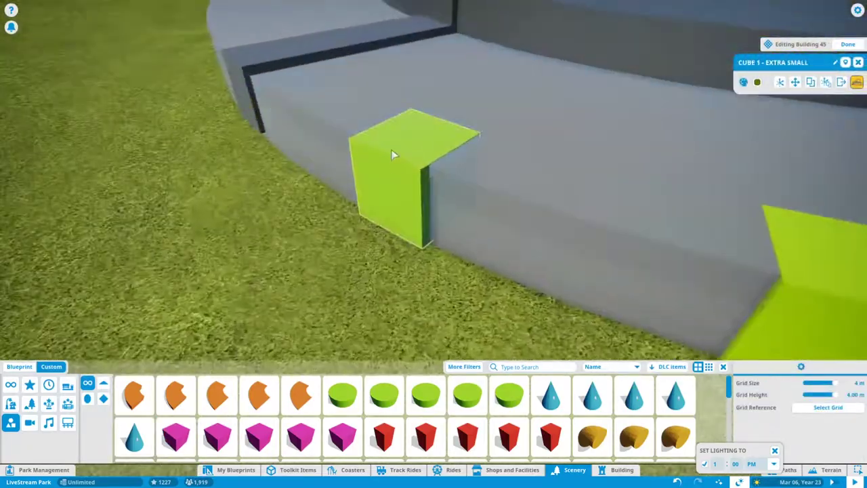
{"action": "scroll", "coordinate": [396, 161], "scroll_direction": "down", "scroll_amount": 5}
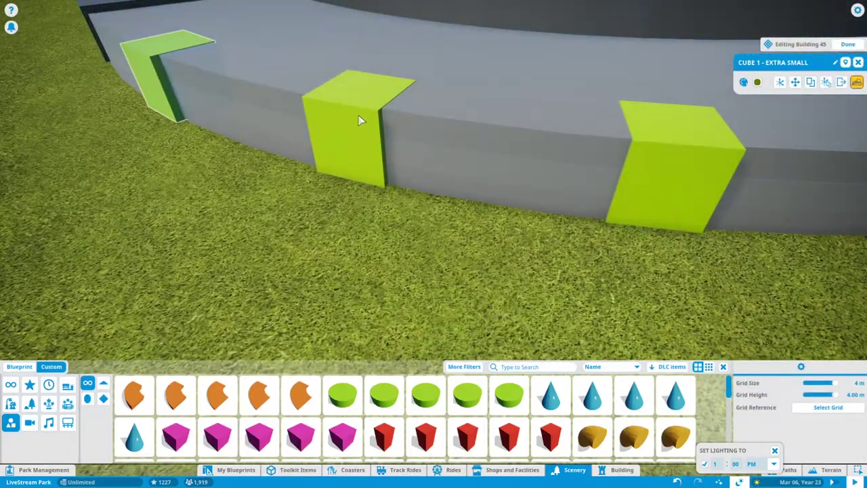
{"action": "scroll", "coordinate": [360, 120], "scroll_direction": "up", "scroll_amount": 3}
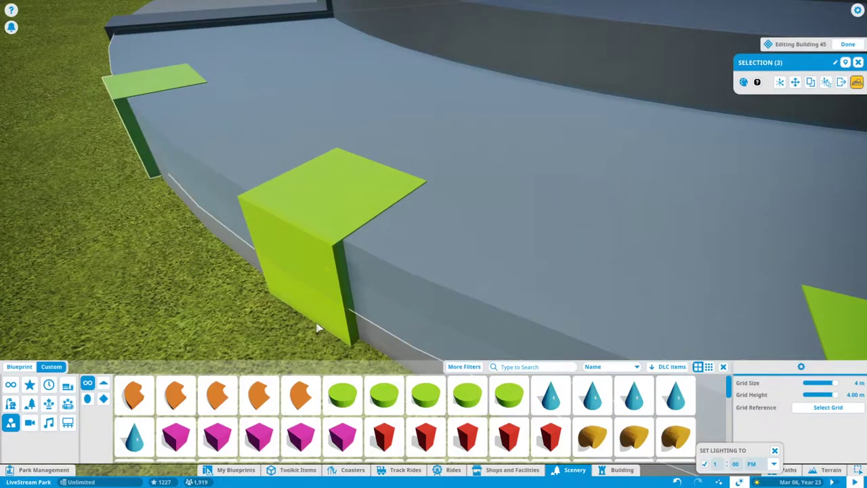
{"action": "key", "text": "q"}
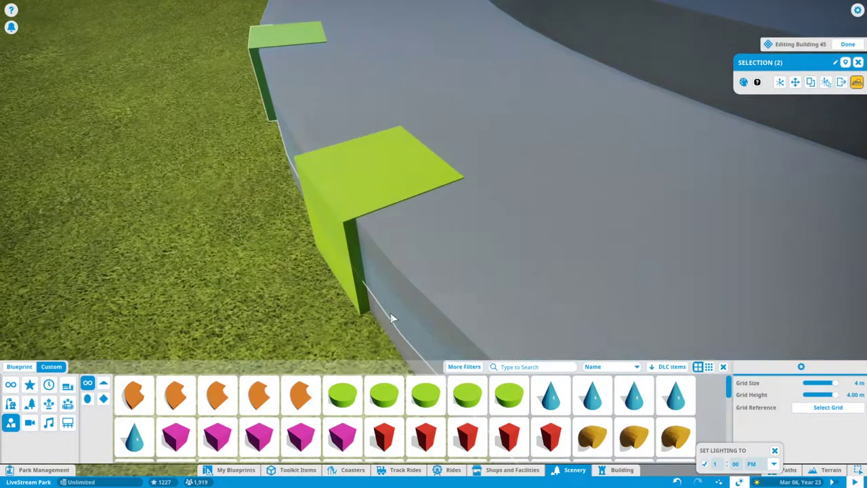
{"action": "scroll", "coordinate": [395, 317], "scroll_direction": "down", "scroll_amount": 4}
{"action": "scroll", "coordinate": [350, 244], "scroll_direction": "up", "scroll_amount": 3}
{"action": "scroll", "coordinate": [388, 237], "scroll_direction": "down", "scroll_amount": 4}
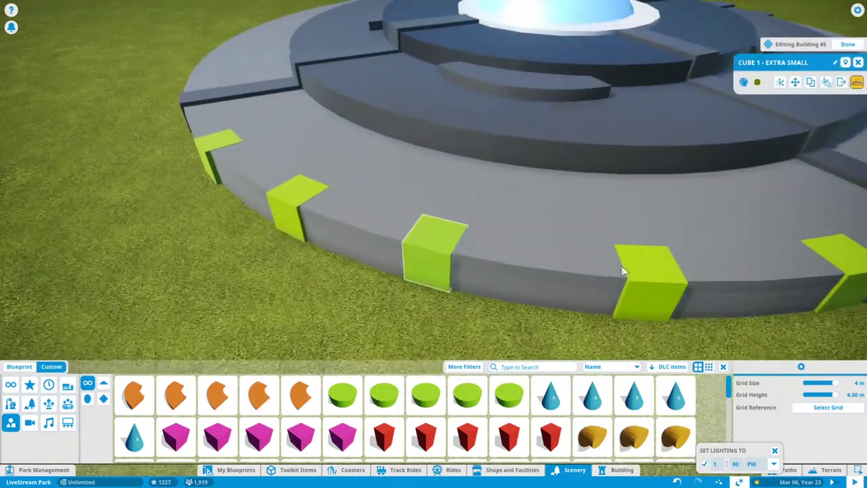
{"action": "scroll", "coordinate": [637, 244], "scroll_direction": "down", "scroll_amount": 3}
{"action": "scroll", "coordinate": [514, 194], "scroll_direction": "up", "scroll_amount": 4}
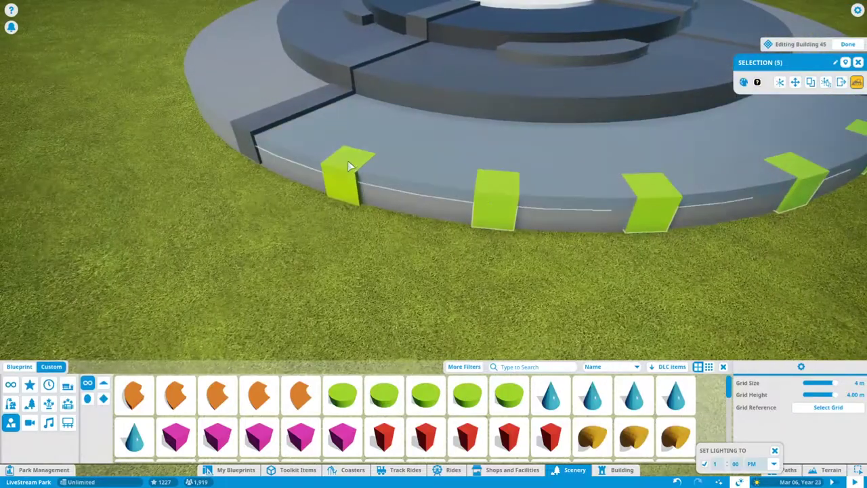
{"action": "scroll", "coordinate": [348, 166], "scroll_direction": "down", "scroll_amount": 3}
{"action": "key", "text": "m"}
{"action": "scroll", "coordinate": [526, 281], "scroll_direction": "up", "scroll_amount": 4}
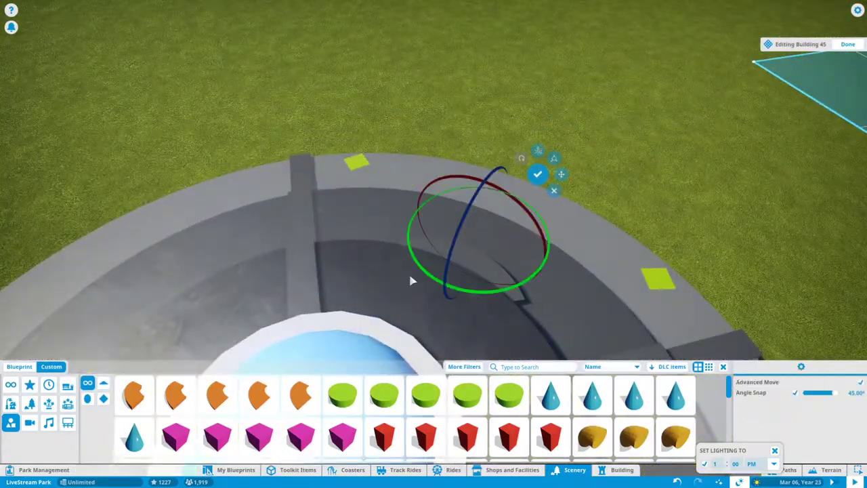
{"action": "key", "text": "e"}
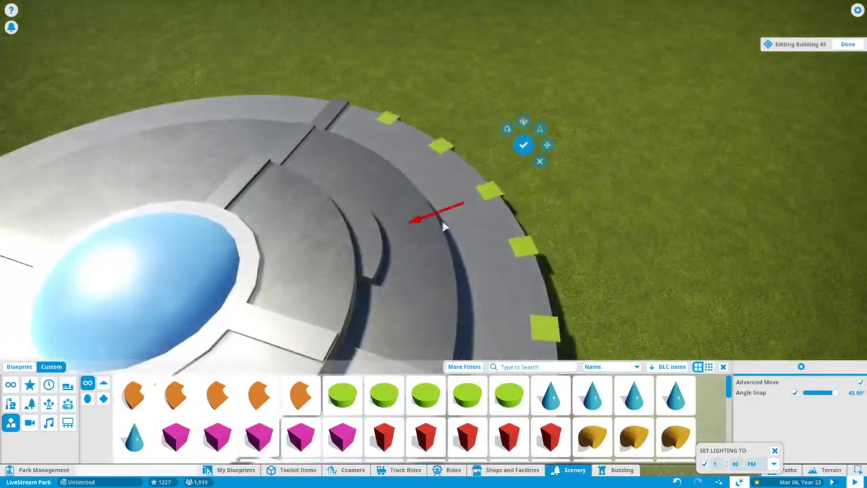
{"action": "key", "text": "m"}
Duplicate the cubes again to complete the ring, then finish editing the saucer.
{"action": "scroll", "coordinate": [474, 195], "scroll_direction": "down", "scroll_amount": 3}
{"action": "key", "text": "e"}
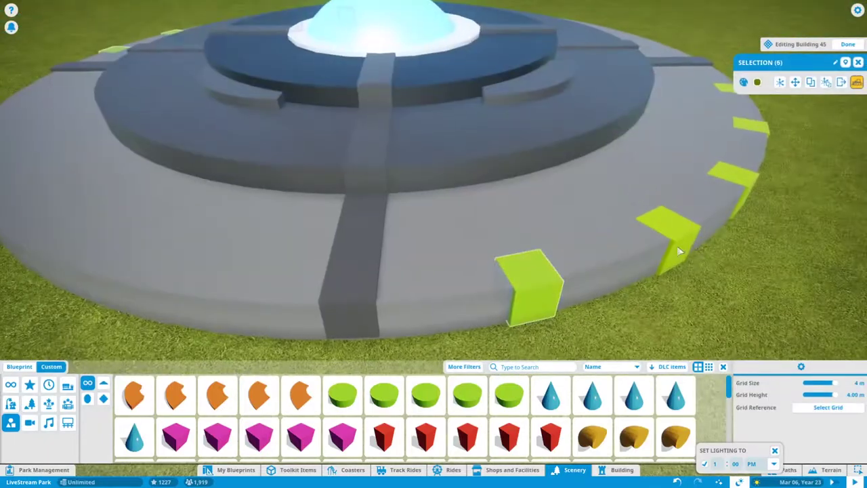
{"action": "scroll", "coordinate": [441, 196], "scroll_direction": "up", "scroll_amount": 3}
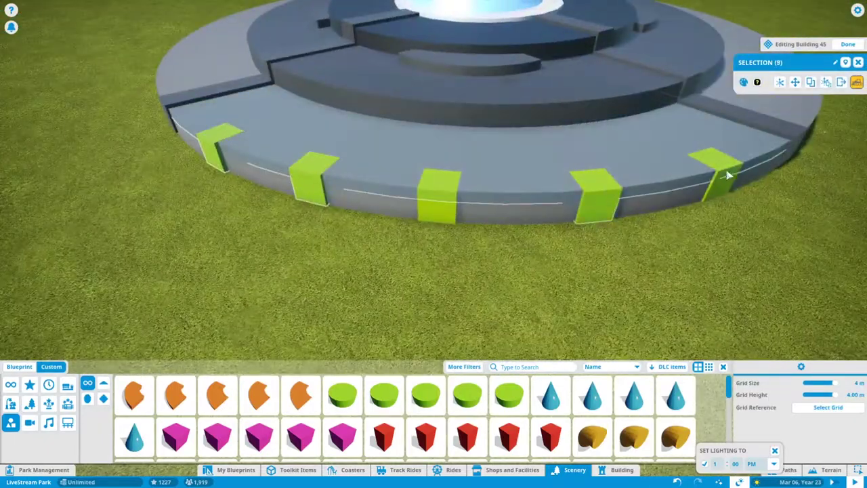
{"action": "scroll", "coordinate": [522, 193], "scroll_direction": "down", "scroll_amount": 3}
{"action": "key", "text": "m"}
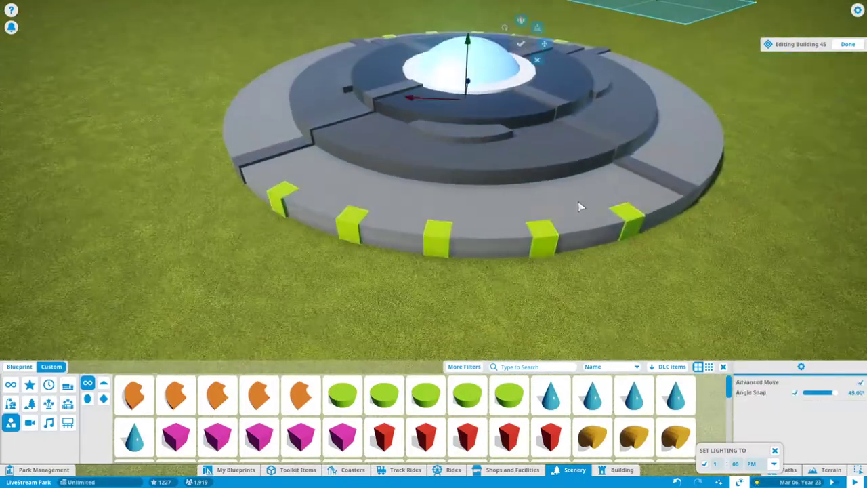
{"action": "key", "text": "e"}
{"action": "scroll", "coordinate": [443, 187], "scroll_direction": "up", "scroll_amount": 3}
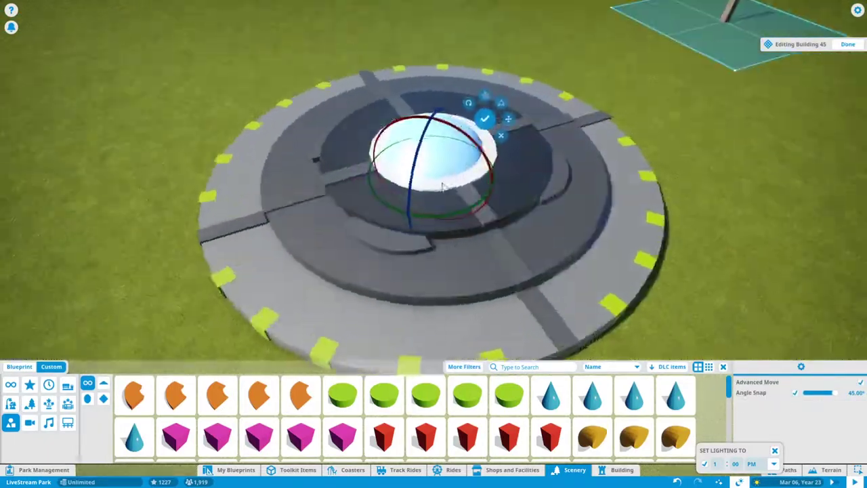
{"action": "scroll", "coordinate": [443, 187], "scroll_direction": "down", "scroll_amount": 3}
{"action": "key", "text": "Escape"}
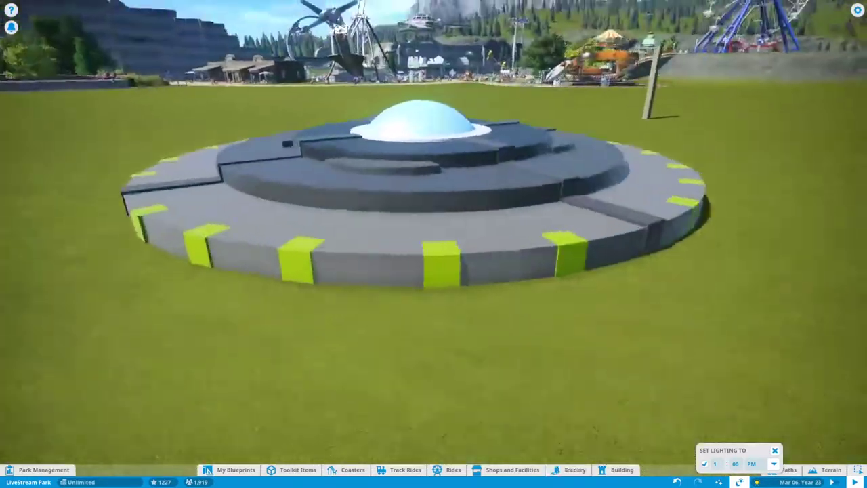
{"action": "key", "text": "e"}
{"action": "scroll", "coordinate": [393, 176], "scroll_direction": "up", "scroll_amount": 3}
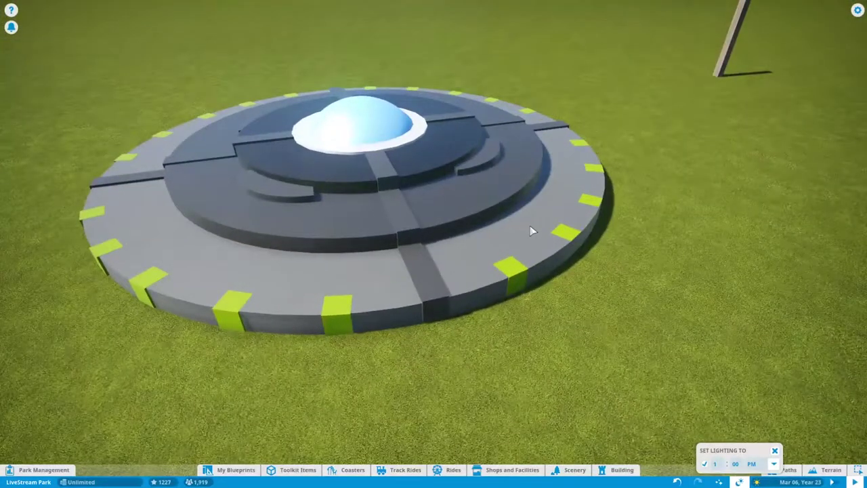
Place two Fibreglass Greeble Panel 5 pieces against the middle tier wall, rotating them to fit.
{"action": "key", "text": "b"}
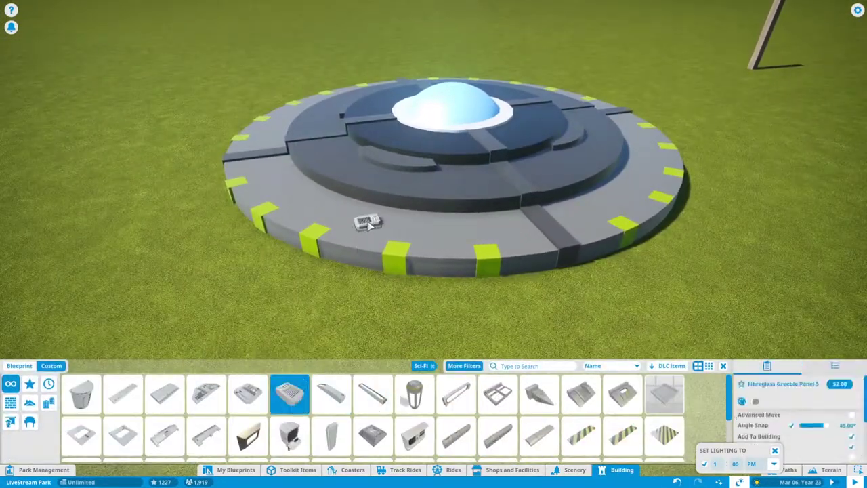
{"action": "scroll", "coordinate": [365, 225], "scroll_direction": "up", "scroll_amount": 3}
{"action": "right_click", "coordinate": [750, 138]}
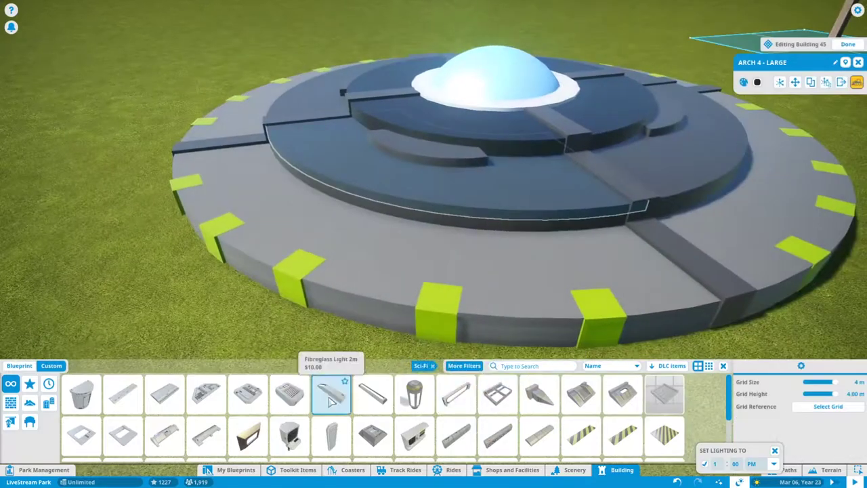
{"action": "left_click", "coordinate": [298, 398]}
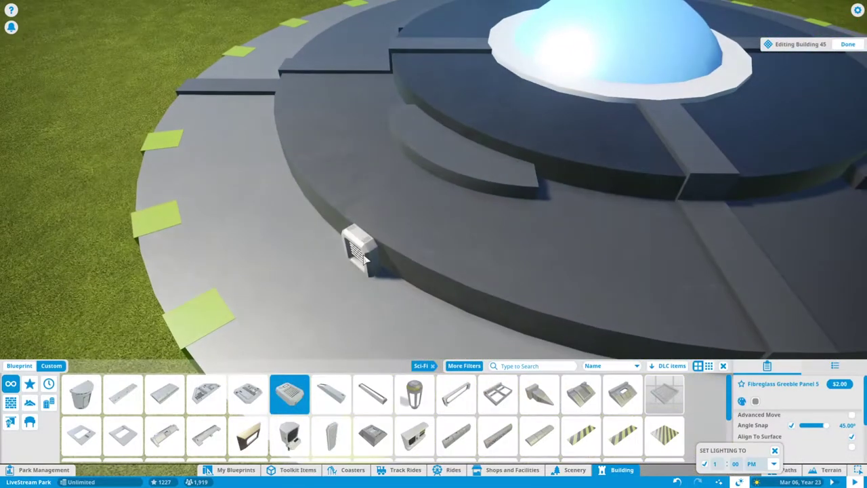
{"action": "left_click", "coordinate": [410, 217]}
{"action": "left_click", "coordinate": [399, 200]}
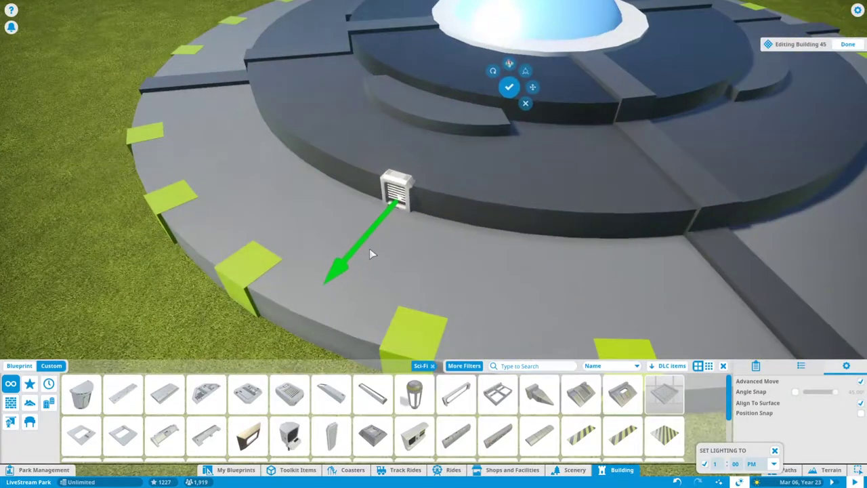
{"action": "left_click", "coordinate": [369, 248]}
{"action": "left_click", "coordinate": [313, 200]}
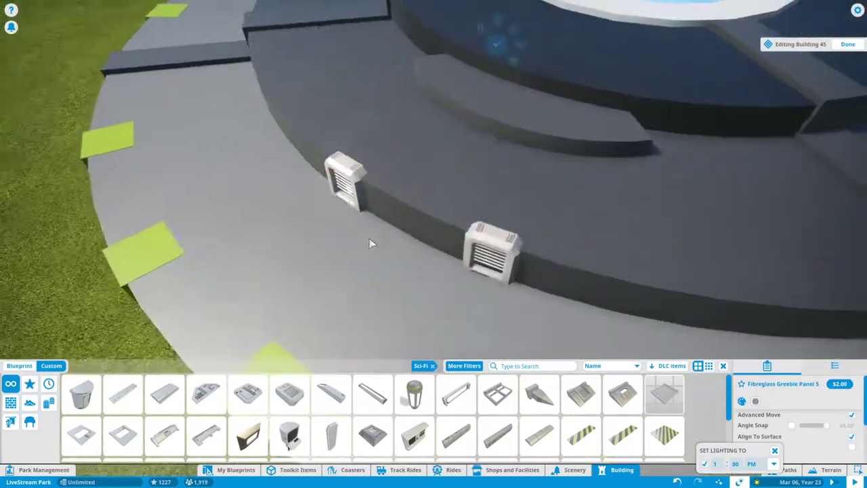
{"action": "left_click", "coordinate": [369, 244]}
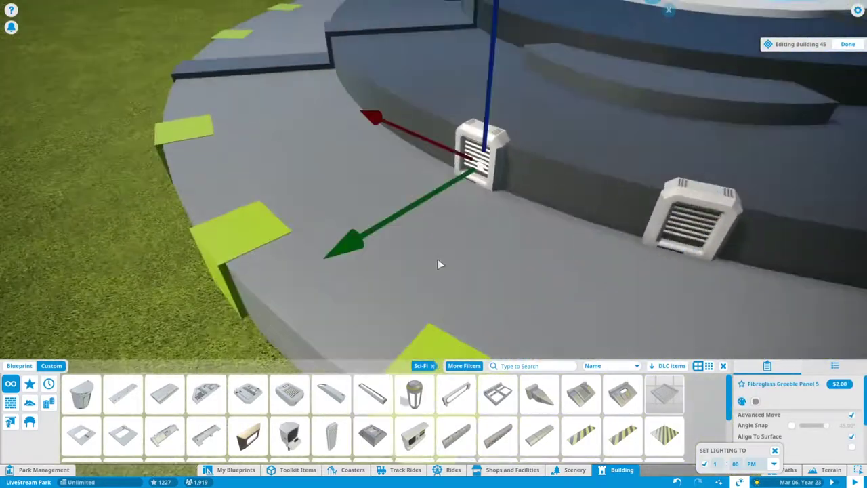
{"action": "scroll", "coordinate": [495, 232], "scroll_direction": "down", "scroll_amount": 5}
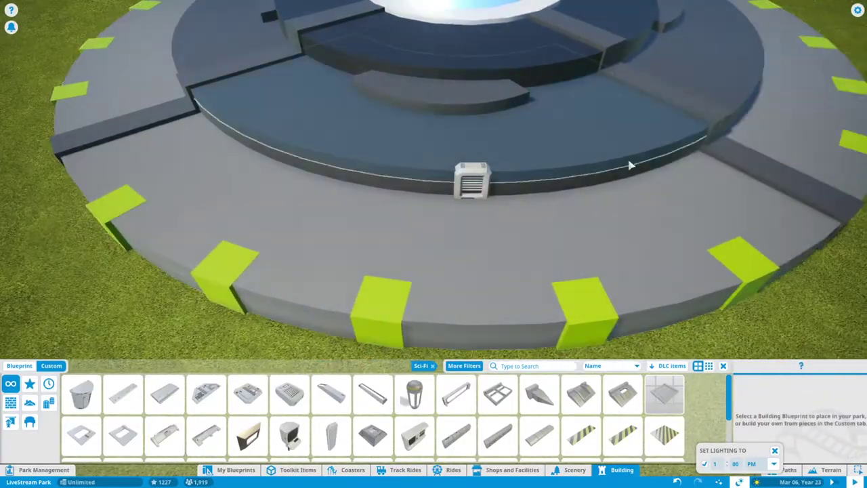
Duplicate and rotate the vent panels around the tier wall ring, confirming the copies.
{"action": "left_click", "coordinate": [591, 170]}
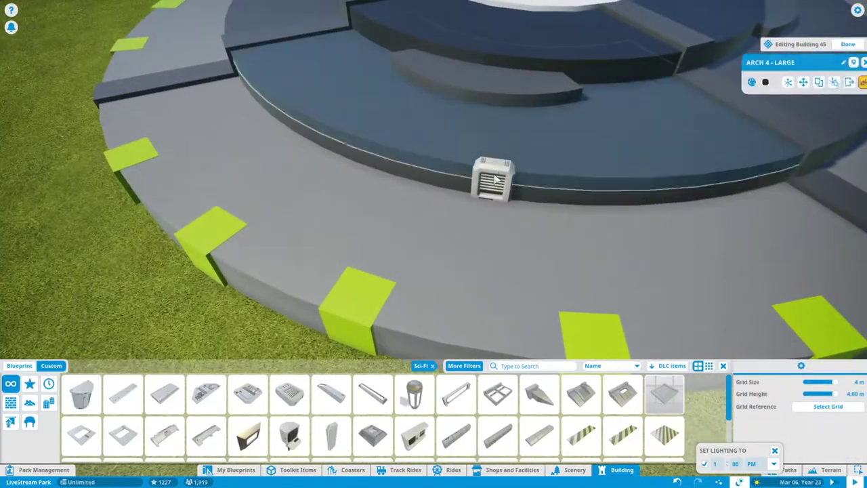
{"action": "left_click", "coordinate": [510, 167]}
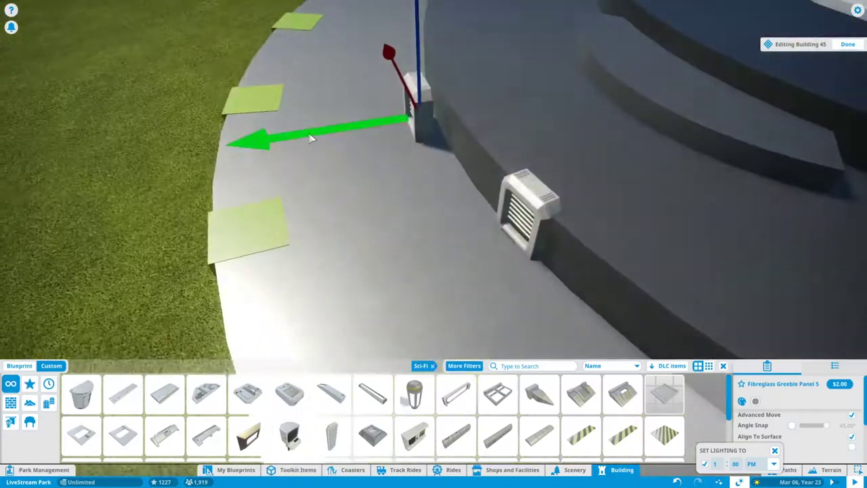
{"action": "scroll", "coordinate": [378, 176], "scroll_direction": "down", "scroll_amount": 5}
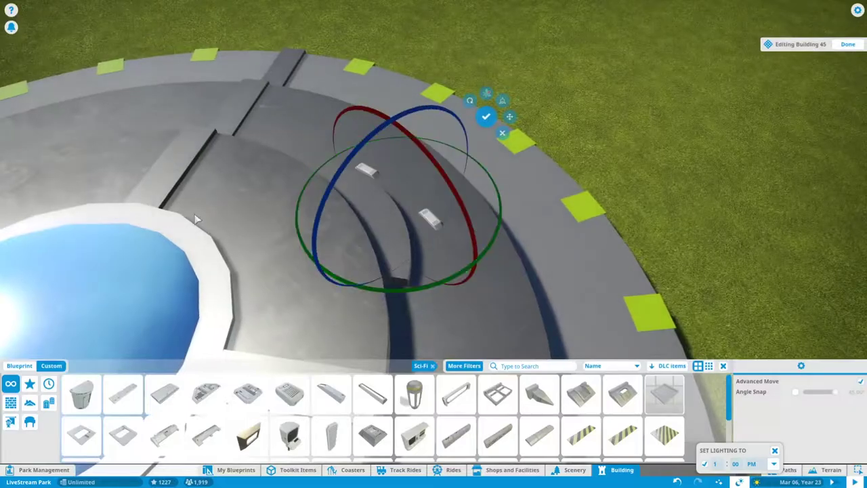
{"action": "left_click", "coordinate": [382, 206]}
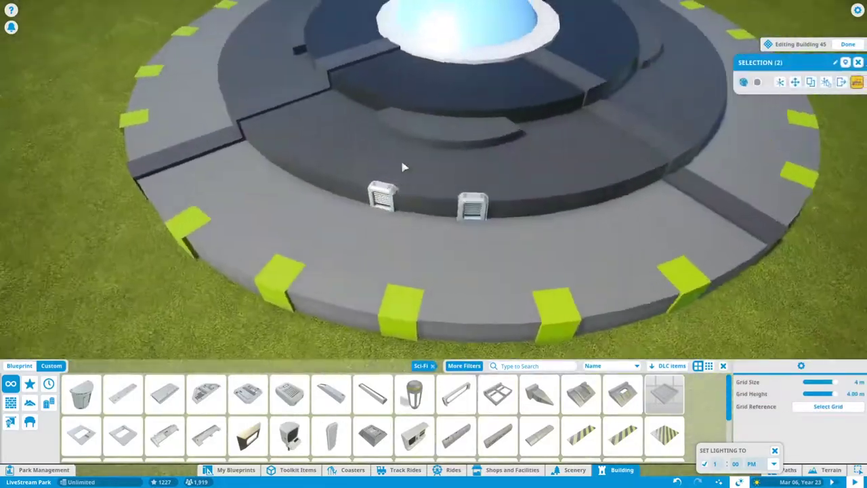
{"action": "left_click", "coordinate": [389, 255]}
{"action": "scroll", "coordinate": [401, 268], "scroll_direction": "up", "scroll_amount": 5}
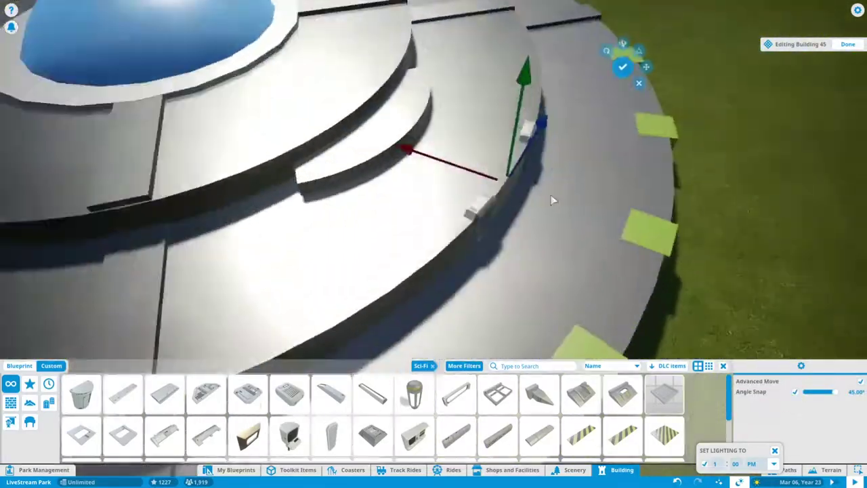
{"action": "scroll", "coordinate": [515, 172], "scroll_direction": "down", "scroll_amount": 6}
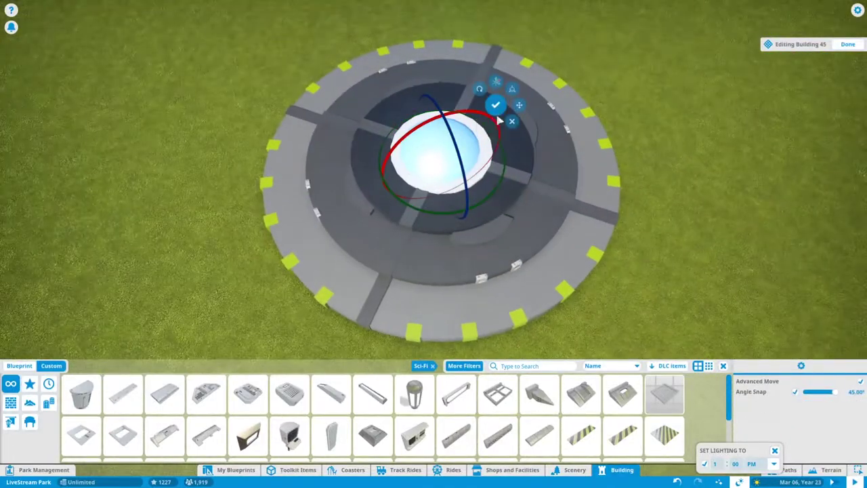
{"action": "left_click", "coordinate": [475, 130]}
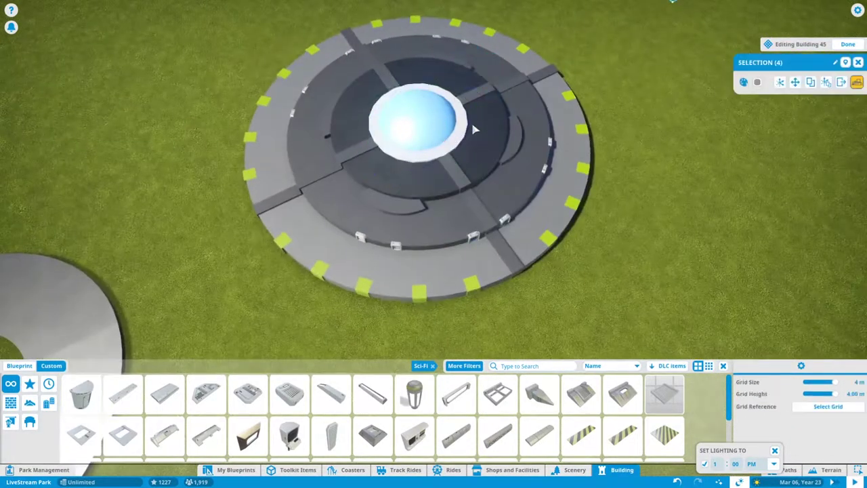
{"action": "left_click", "coordinate": [350, 164]}
{"action": "scroll", "coordinate": [474, 203], "scroll_direction": "up", "scroll_amount": 5}
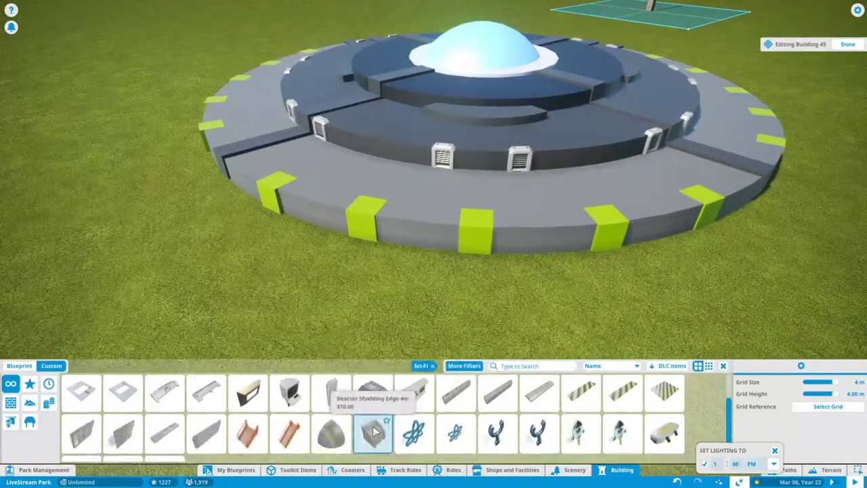
{"action": "scroll", "coordinate": [374, 432], "scroll_direction": "up", "scroll_amount": 1}
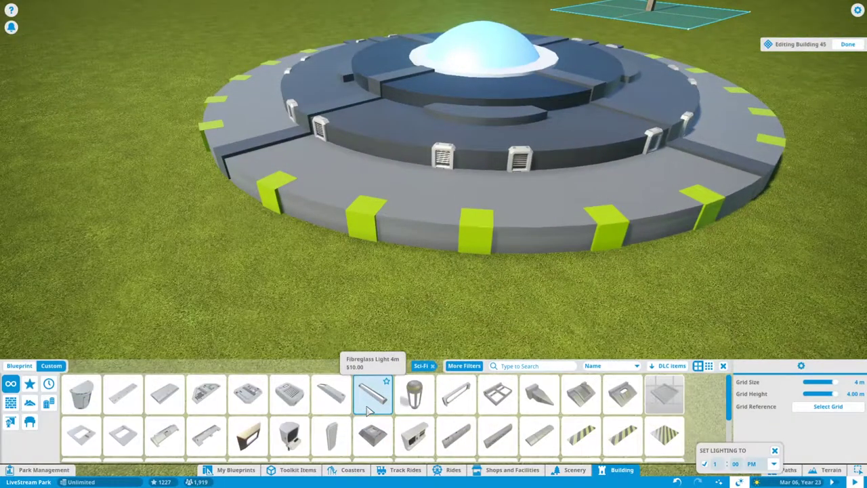
Place a Fibreglass Reinforced Corner piece on the saucer beside the dome.
{"action": "scroll", "coordinate": [517, 306], "scroll_direction": "down", "scroll_amount": 3}
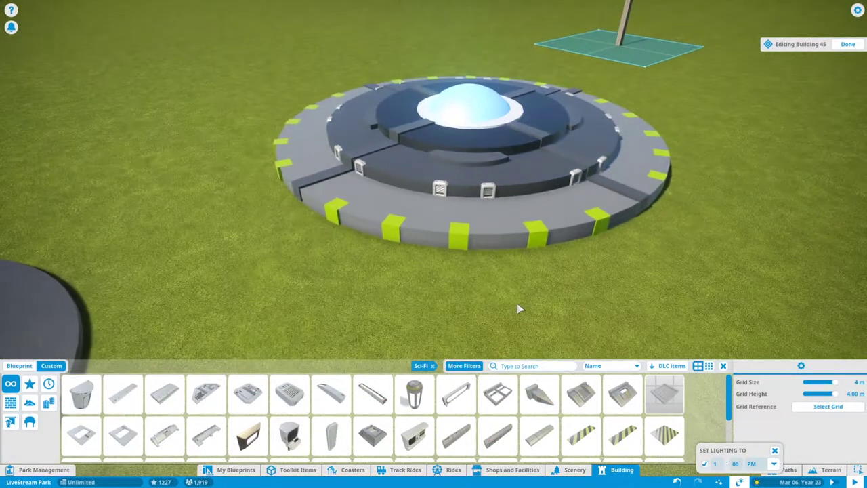
{"action": "left_click", "coordinate": [540, 393]}
{"action": "scroll", "coordinate": [474, 271], "scroll_direction": "up", "scroll_amount": 3}
{"action": "left_click", "coordinate": [464, 223]}
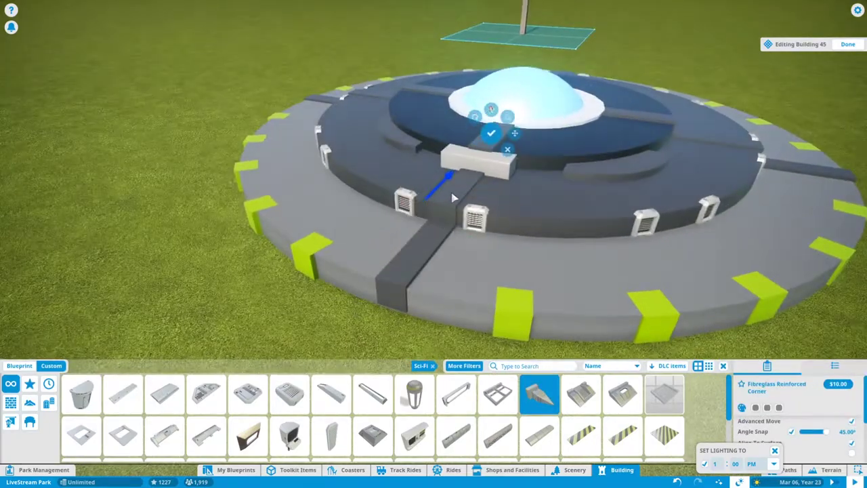
{"action": "scroll", "coordinate": [454, 197], "scroll_direction": "up", "scroll_amount": 5}
Adjust the corner pieces' position and angle on the dark strips beside the dome.
{"action": "key", "text": "Tab"}
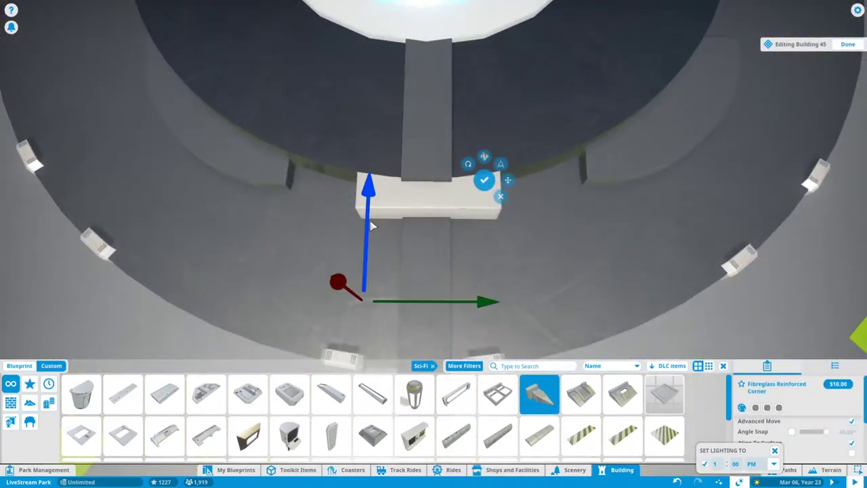
{"action": "scroll", "coordinate": [371, 226], "scroll_direction": "down", "scroll_amount": 5}
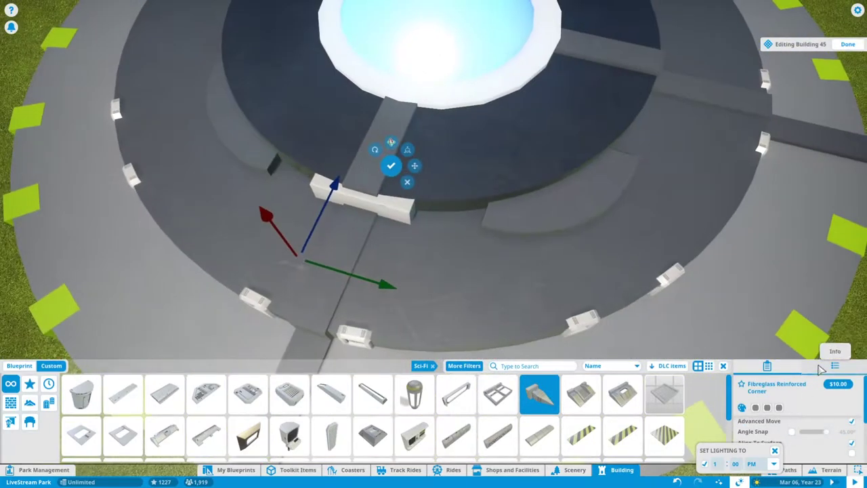
{"action": "key", "text": "Tab"}
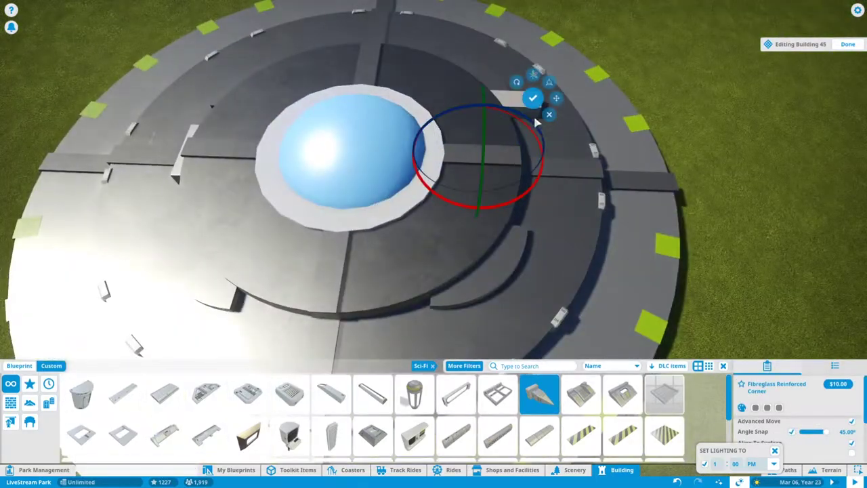
{"action": "scroll", "coordinate": [505, 176], "scroll_direction": "down", "scroll_amount": 2}
{"action": "key", "text": "Tab"}
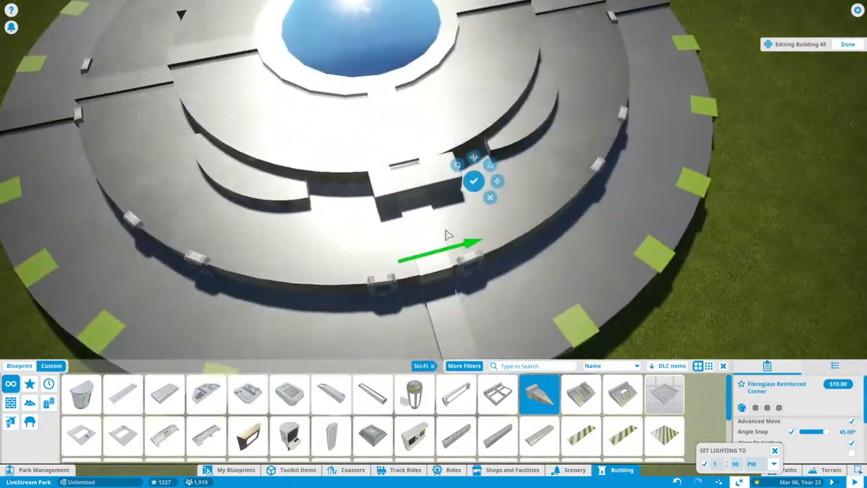
{"action": "scroll", "coordinate": [406, 230], "scroll_direction": "up", "scroll_amount": 4}
{"action": "scroll", "coordinate": [344, 222], "scroll_direction": "down", "scroll_amount": 3}
{"action": "scroll", "coordinate": [507, 241], "scroll_direction": "up", "scroll_amount": 4}
{"action": "scroll", "coordinate": [507, 241], "scroll_direction": "down", "scroll_amount": 3}
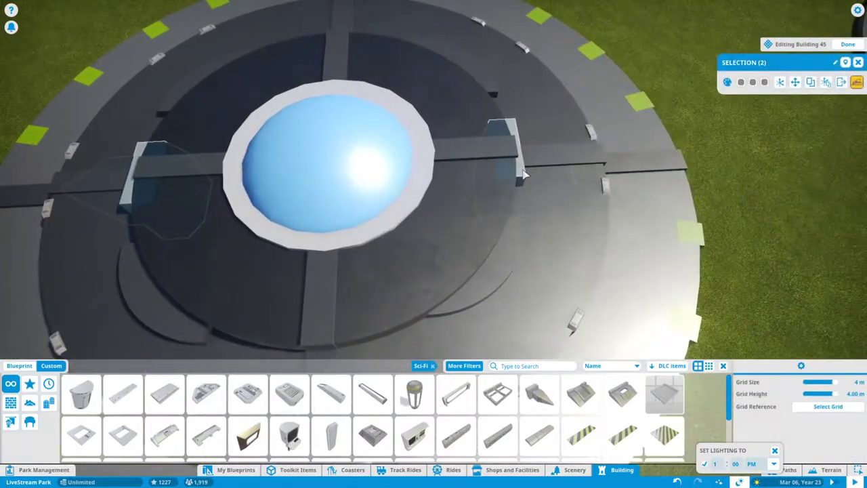
Raise the selected saucer off the ground and tip it up onto its edge.
{"action": "key", "text": "Tab"}
{"action": "scroll", "coordinate": [246, 156], "scroll_direction": "down", "scroll_amount": 5}
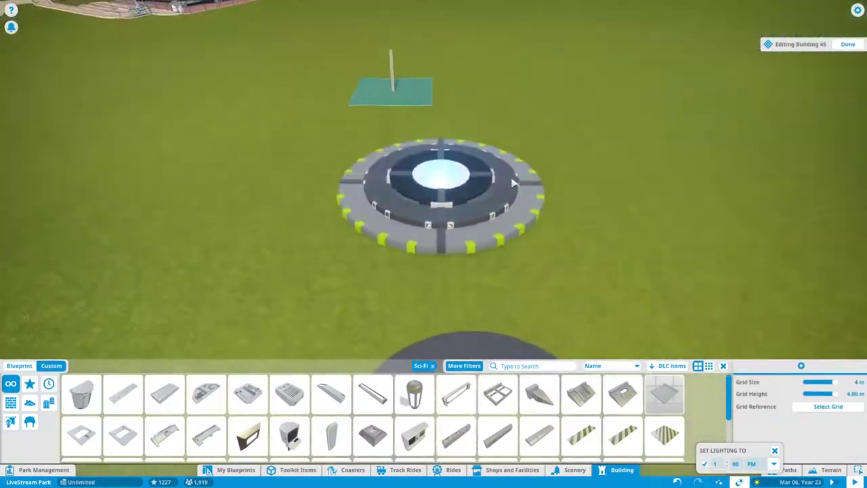
{"action": "key", "text": "Tab"}
{"action": "left_click_drag", "start_coordinate": [452, 204], "coordinate": [429, 72]}
{"action": "scroll", "coordinate": [461, 108], "scroll_direction": "down", "scroll_amount": 3}
{"action": "key", "text": "Tab"}
{"action": "left_click_drag", "start_coordinate": [429, 136], "coordinate": [450, 214]}
Inspect the upright saucer from both sides and pick it up for free moving.
{"action": "key", "text": "Tab"}
{"action": "scroll", "coordinate": [348, 271], "scroll_direction": "up", "scroll_amount": 3}
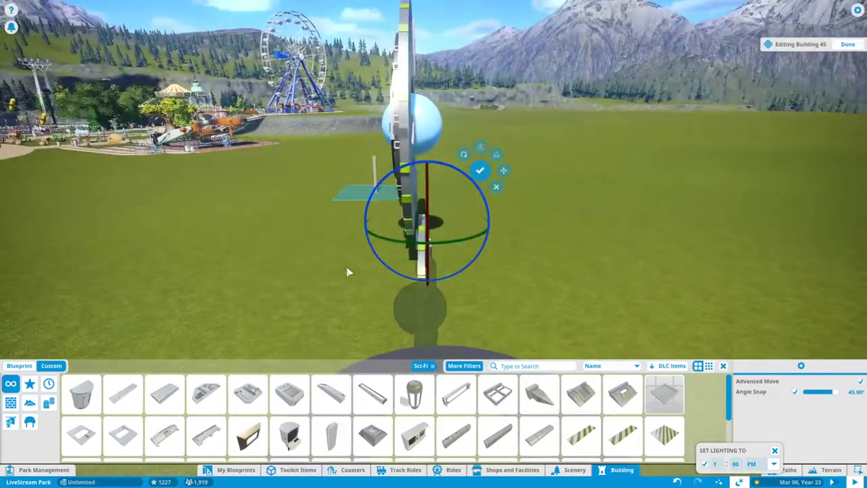
{"action": "scroll", "coordinate": [368, 195], "scroll_direction": "down", "scroll_amount": 3}
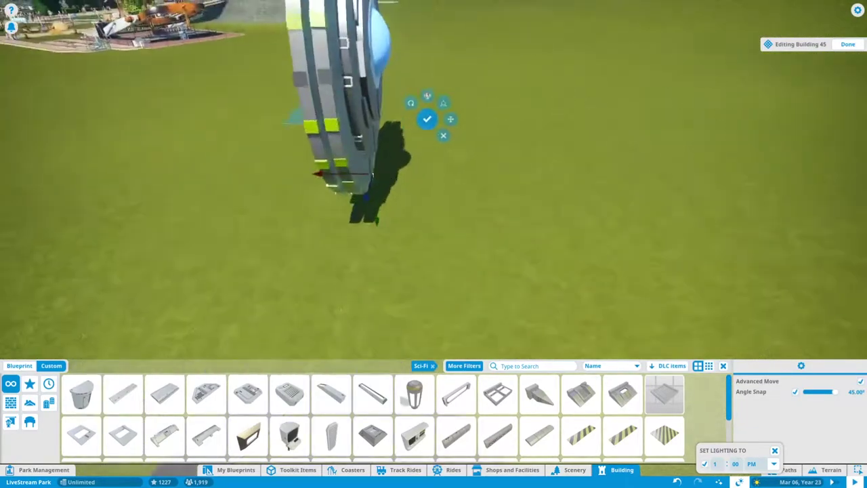
{"action": "scroll", "coordinate": [431, 223], "scroll_direction": "down", "scroll_amount": 2}
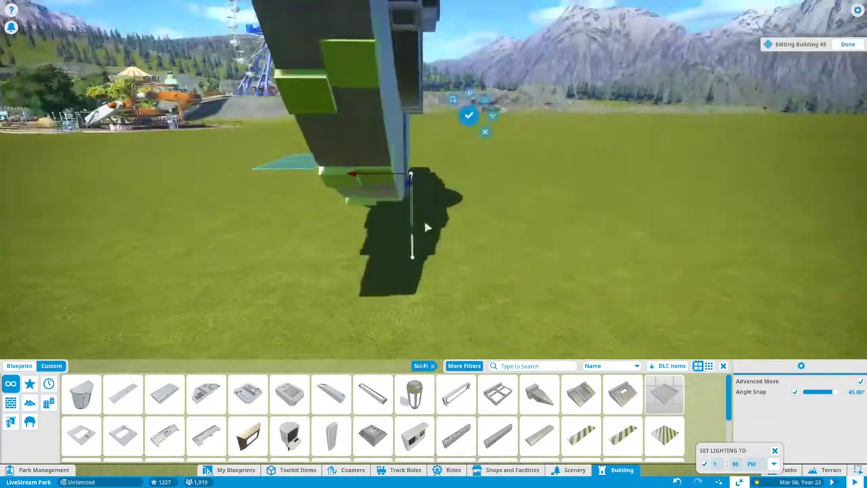
{"action": "key", "text": "q"}
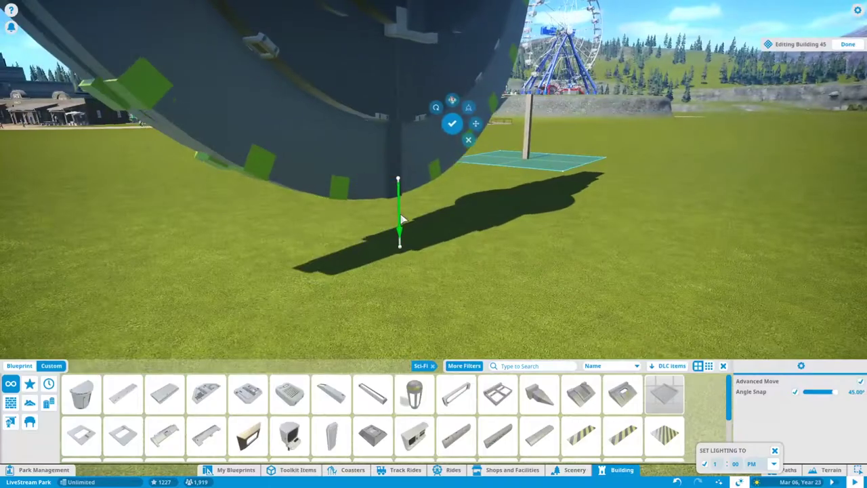
{"action": "key", "text": "e"}
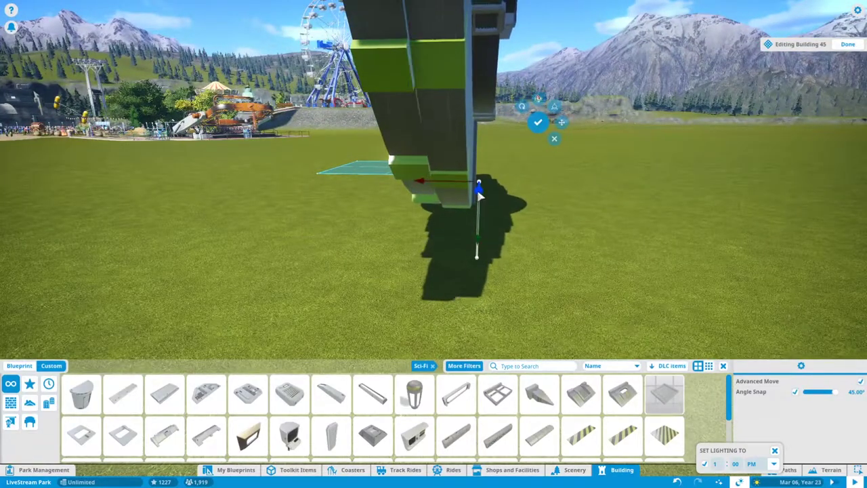
{"action": "scroll", "coordinate": [478, 196], "scroll_direction": "up", "scroll_amount": 5}
{"action": "left_click", "coordinate": [382, 229]}
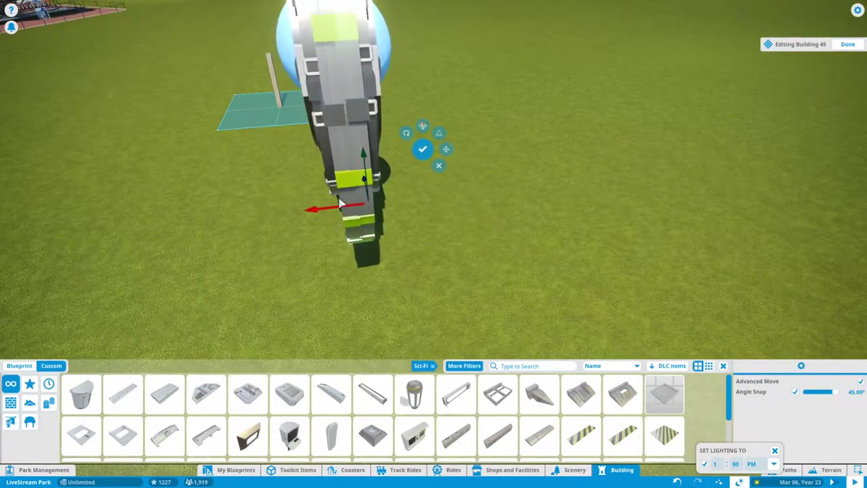
Check the disc from ground level, confirm its position and deselect it.
{"action": "key", "text": "e"}
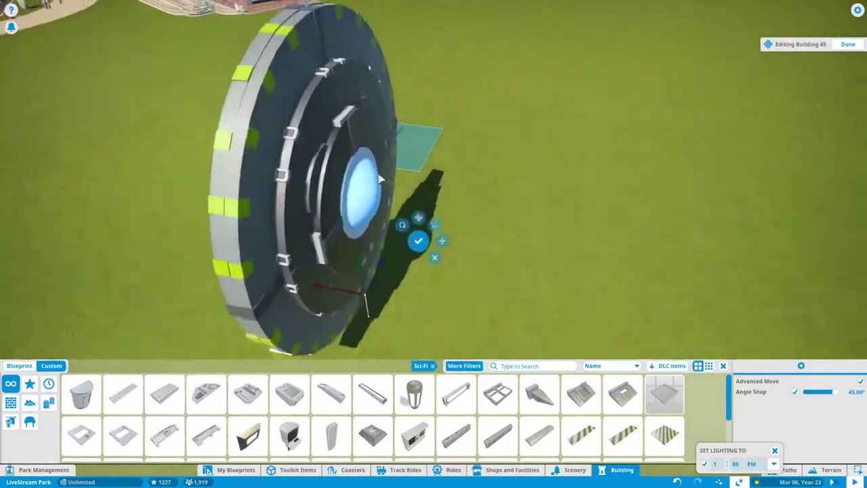
{"action": "key", "text": "e"}
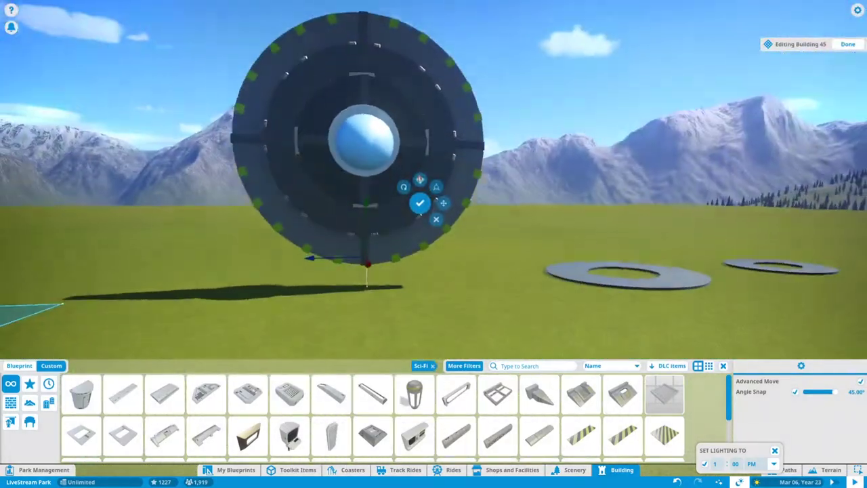
{"action": "key", "text": "e"}
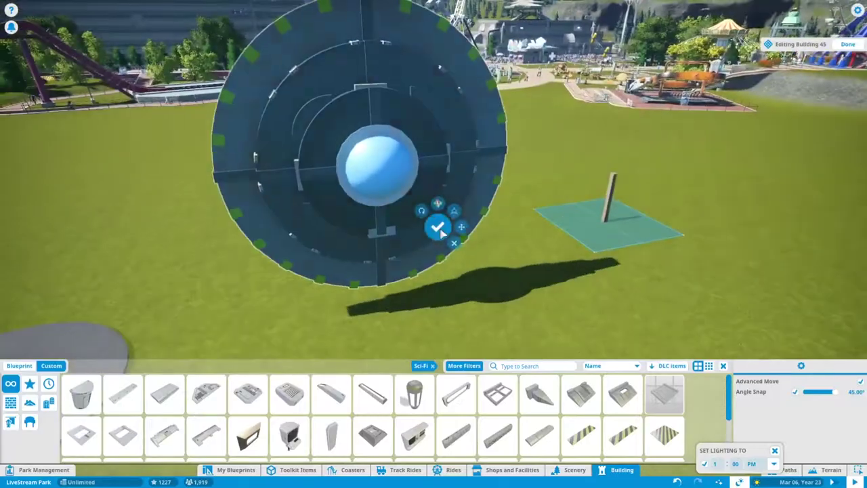
{"action": "left_click", "coordinate": [439, 229]}
{"action": "key", "text": "e"}
{"action": "left_click", "coordinate": [533, 279]}
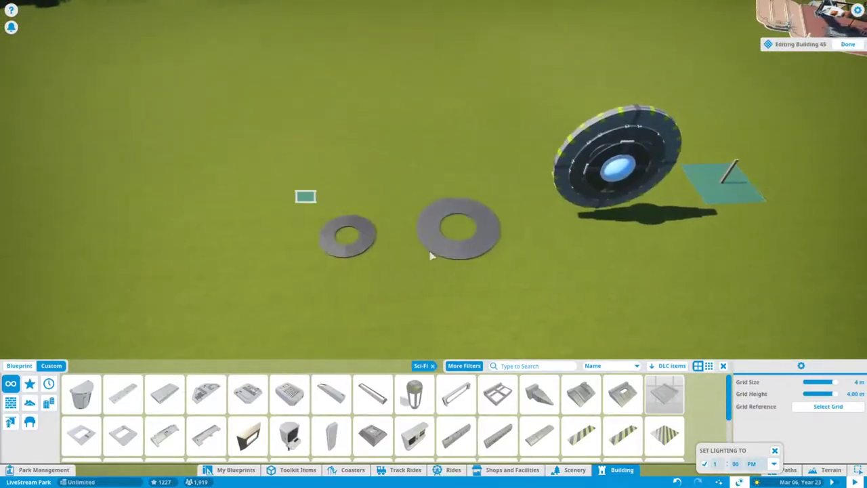
Move the saucer beside the park buildings and set it down tilted.
{"action": "key", "text": "e"}
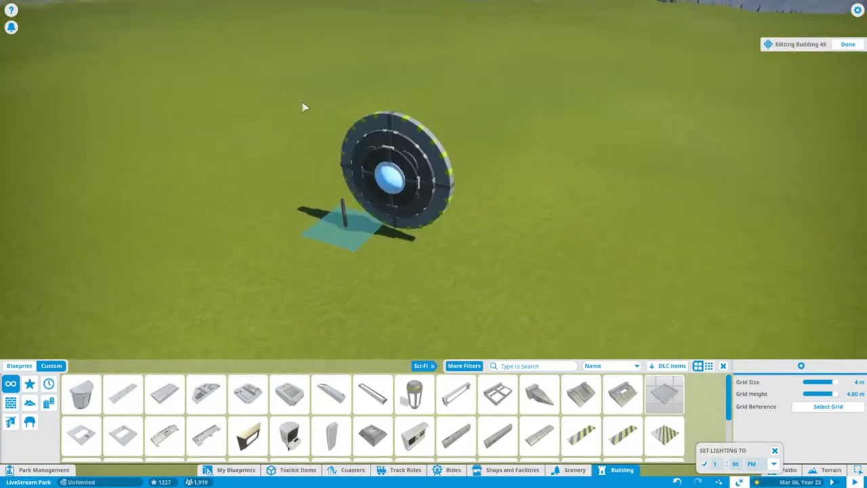
{"action": "key", "text": "e"}
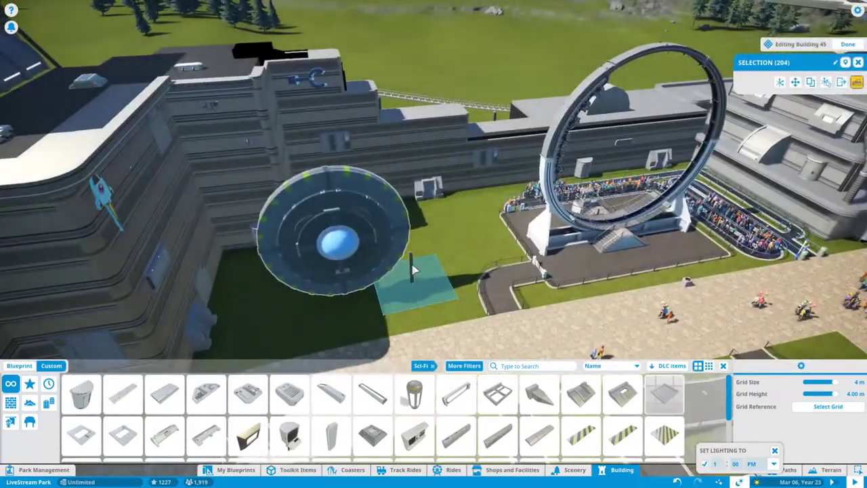
{"action": "scroll", "coordinate": [415, 270], "scroll_direction": "up", "scroll_amount": 2}
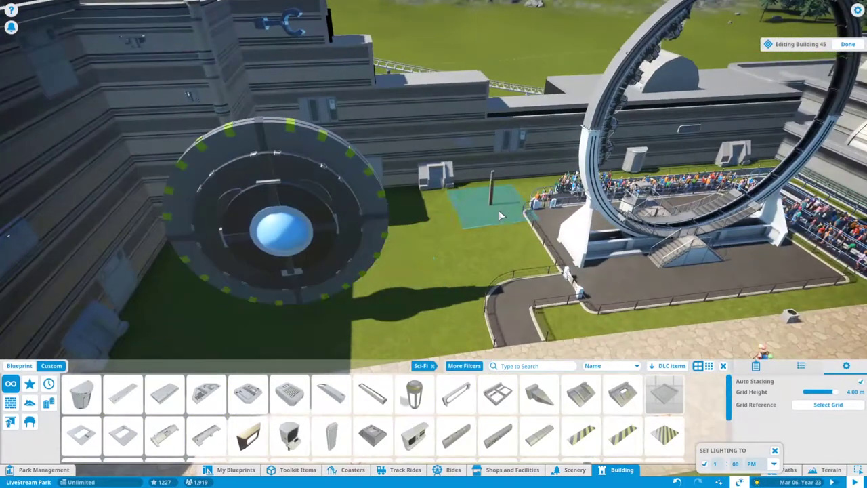
{"action": "scroll", "coordinate": [442, 268], "scroll_direction": "down", "scroll_amount": 5}
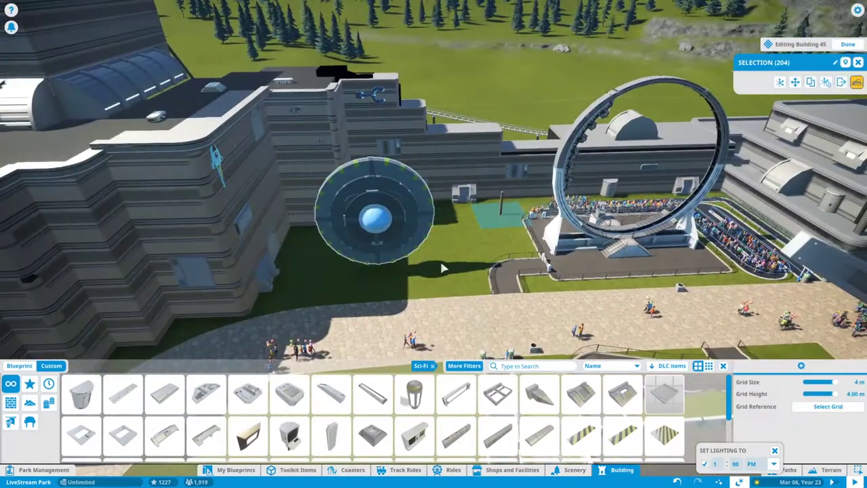
{"action": "key", "text": "z"}
{"action": "scroll", "coordinate": [341, 239], "scroll_direction": "up", "scroll_amount": 5}
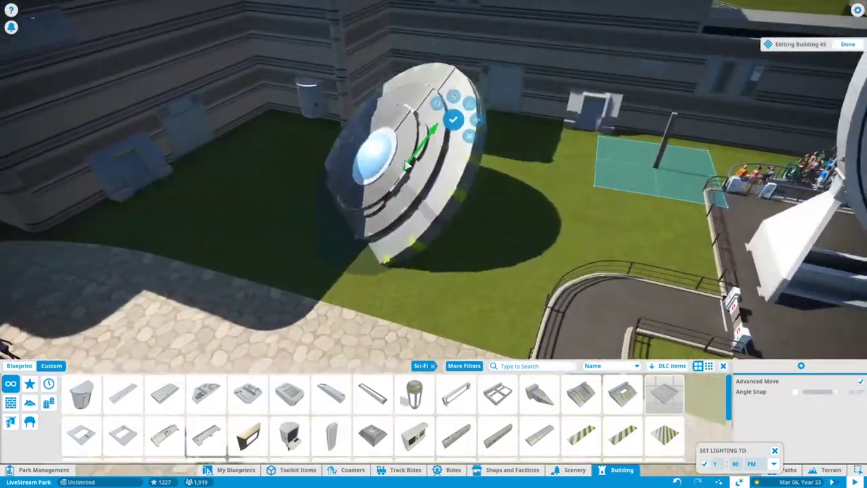
{"action": "key", "text": "q"}
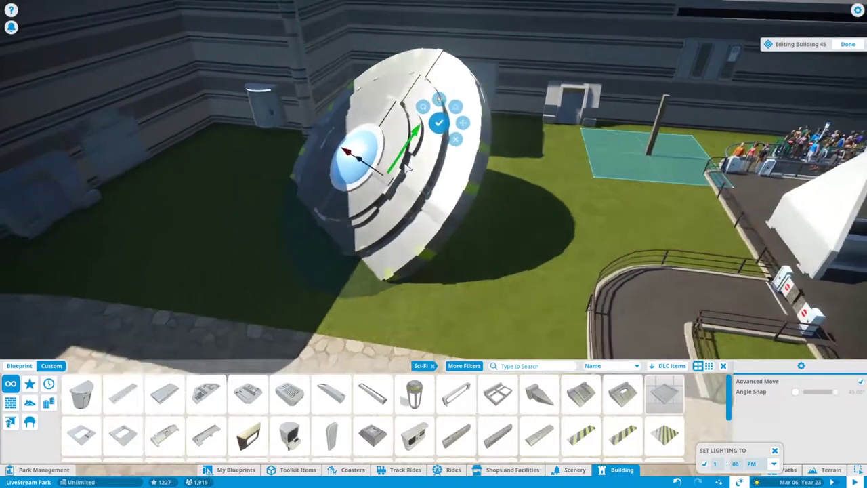
{"action": "key", "text": "z"}
Change the lighting time to 10 AM.
{"action": "key", "text": "q"}
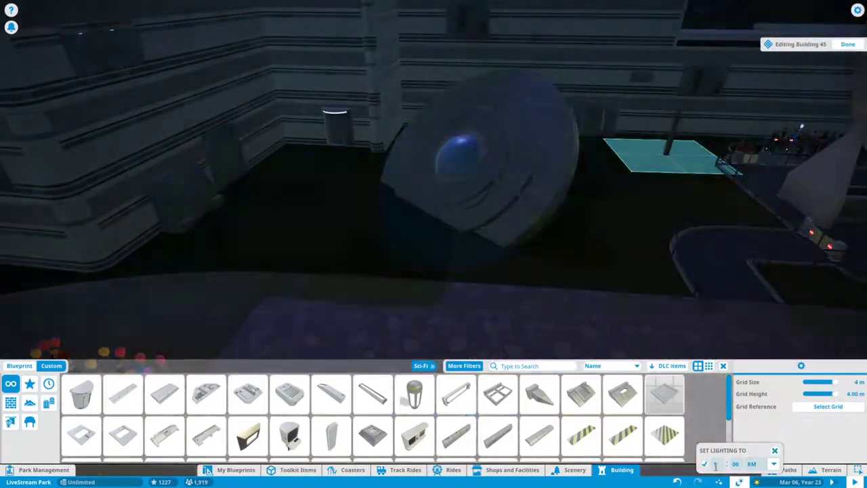
{"action": "key", "text": "q"}
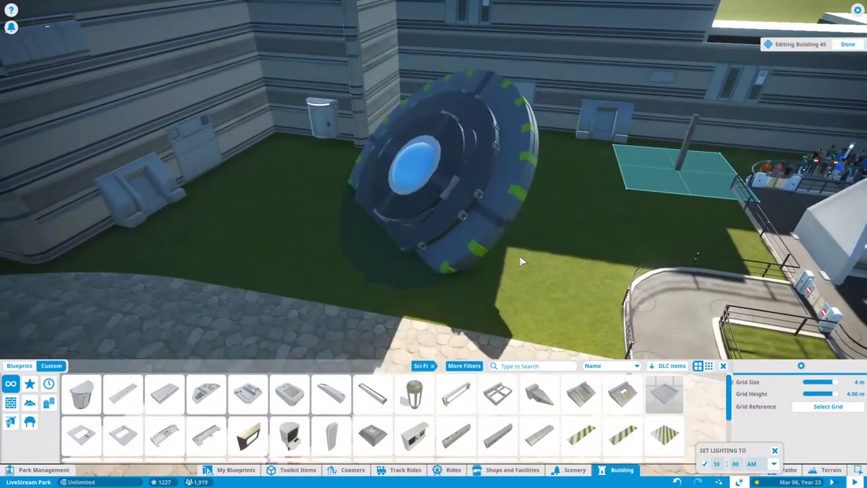
{"action": "key", "text": "q"}
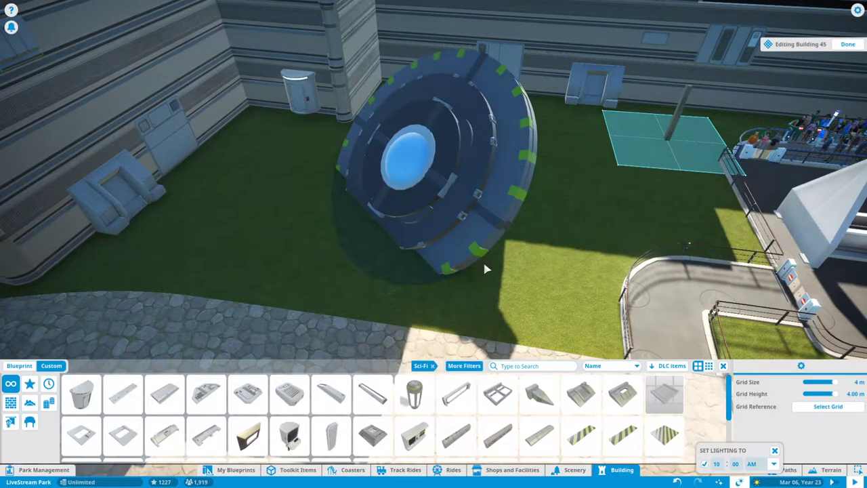
Shift the saucer right, rotate it to a crash angle, confirm, and finish editing.
{"action": "key", "text": "q"}
{"action": "left_click", "coordinate": [467, 229]}
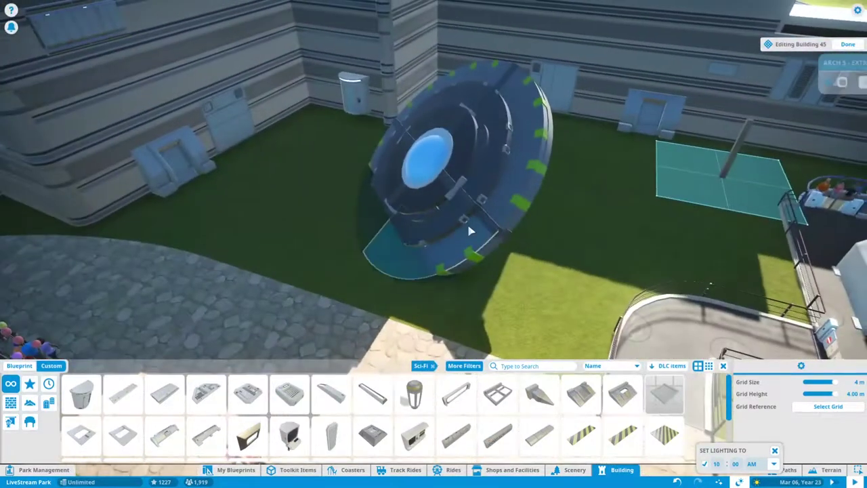
{"action": "scroll", "coordinate": [495, 267], "scroll_direction": "down", "scroll_amount": 3}
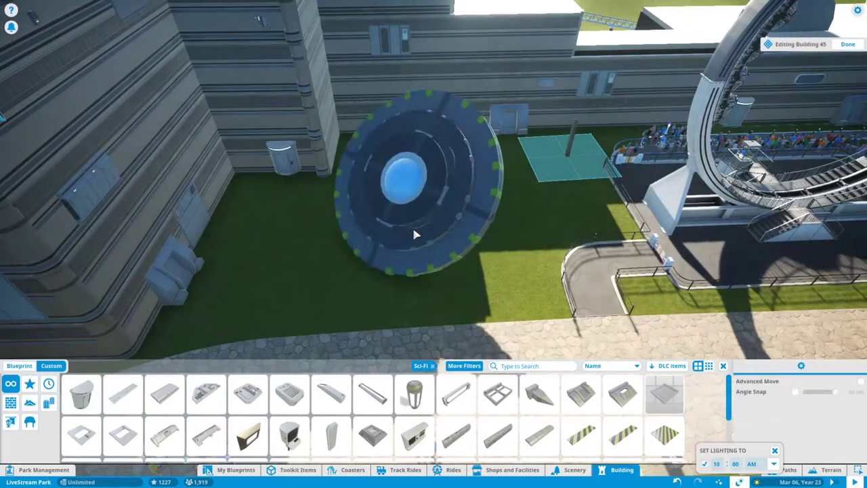
{"action": "left_click_drag", "start_coordinate": [416, 235], "coordinate": [421, 217]}
{"action": "left_click_drag", "start_coordinate": [447, 290], "coordinate": [465, 280]}
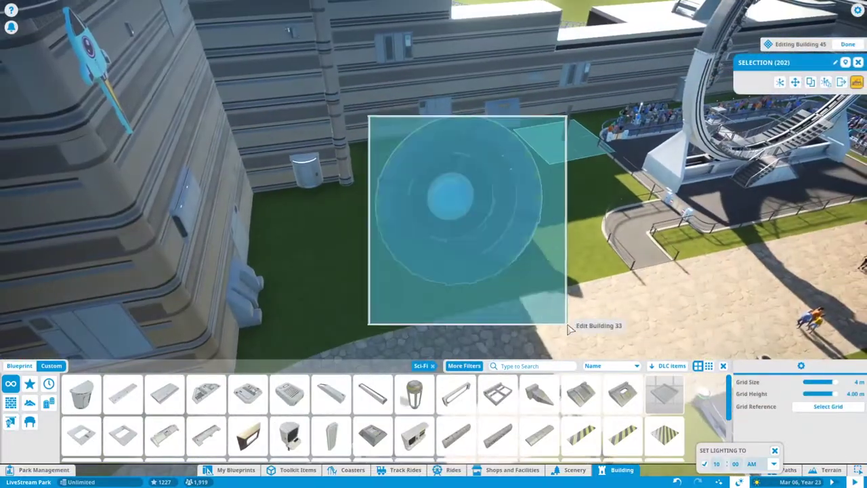
{"action": "left_click", "coordinate": [467, 203]}
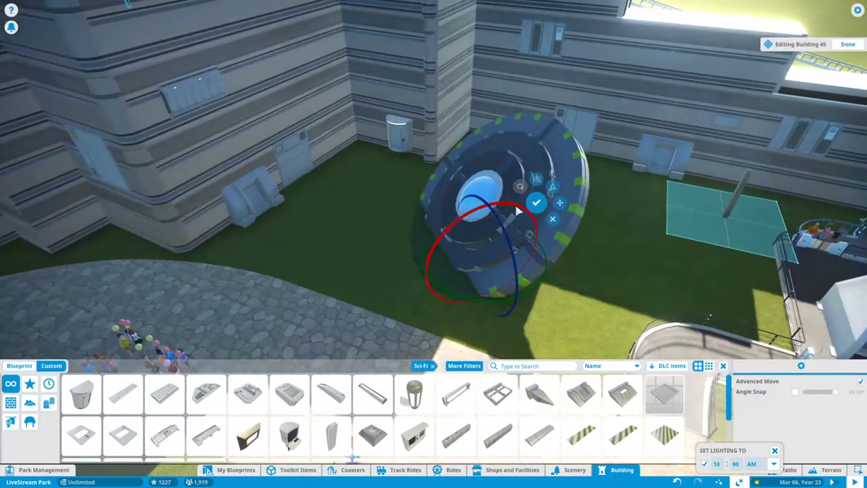
{"action": "left_click", "coordinate": [504, 216]}
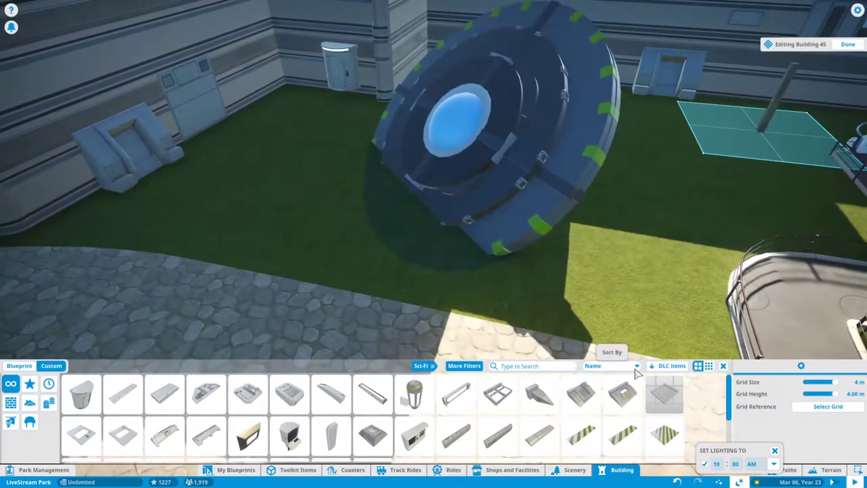
{"action": "key", "text": "Escape"}
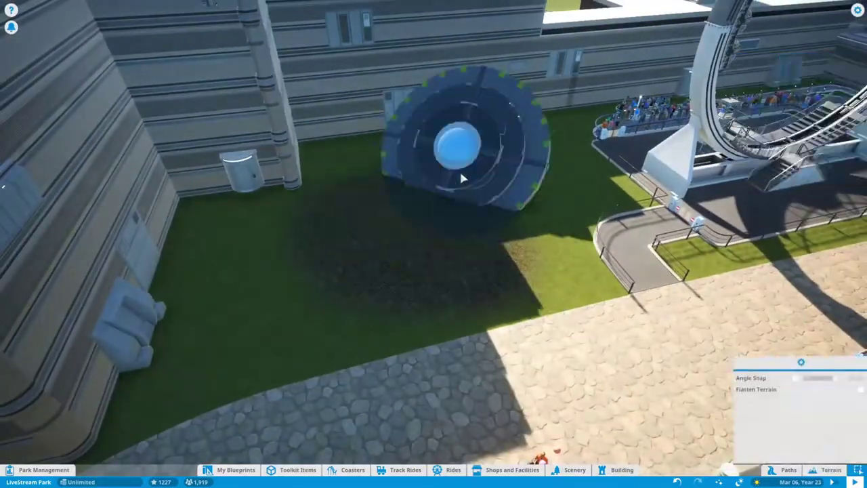
Reopen the saucer and tilt it further into the lawn with Advanced Move.
{"action": "left_click", "coordinate": [460, 178]}
{"action": "left_click", "coordinate": [453, 181]}
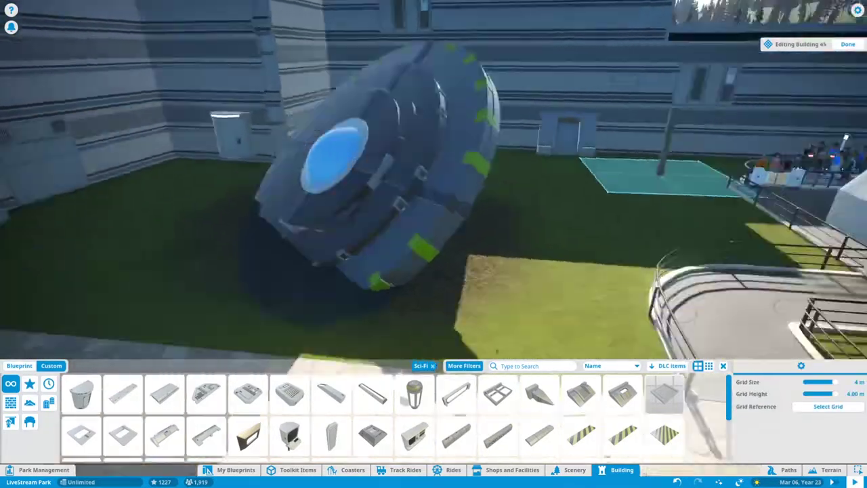
{"action": "left_click", "coordinate": [483, 267]}
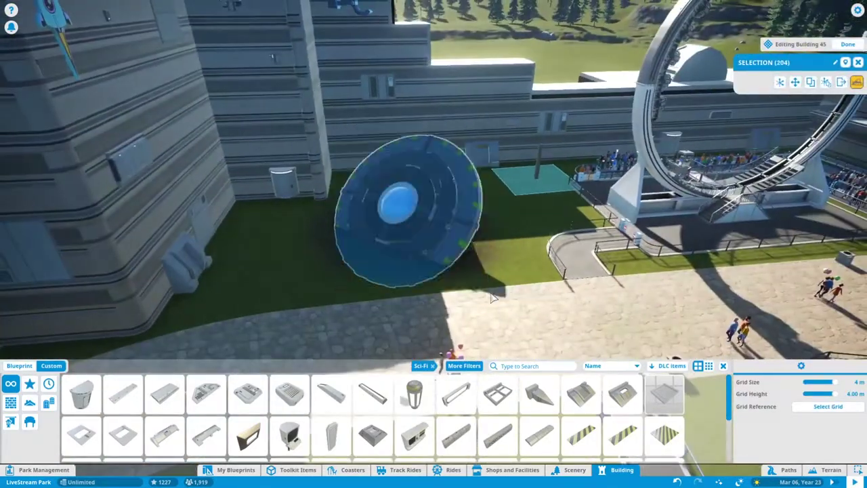
{"action": "key", "text": "z"}
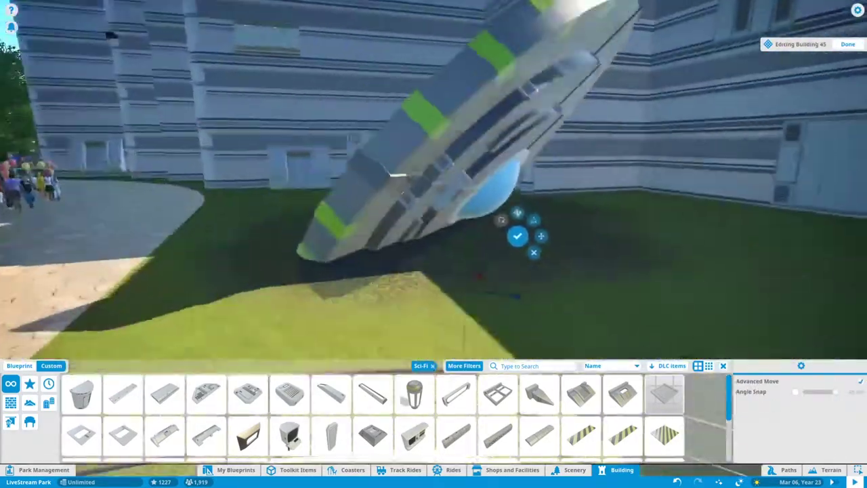
{"action": "left_click_drag", "start_coordinate": [497, 218], "coordinate": [441, 252]}
{"action": "key", "text": "z"}
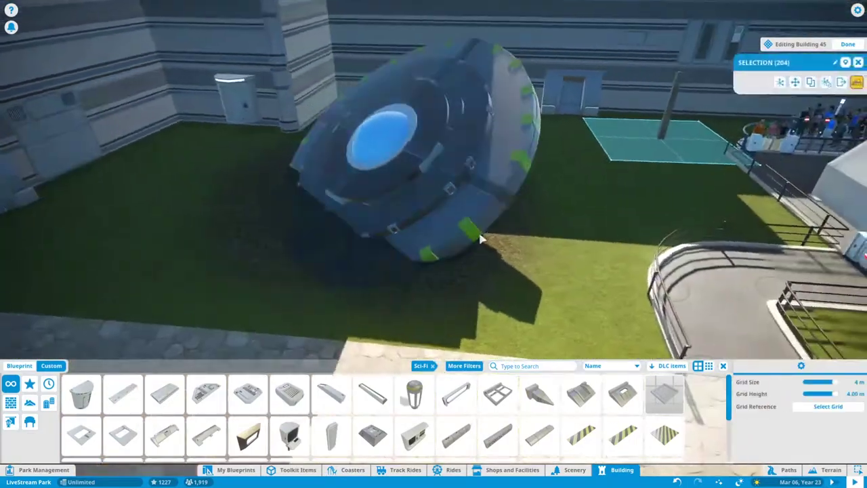
Reselect the saucer and bring up the Scenery catalogue, then the Terrain tools.
{"action": "left_click", "coordinate": [478, 238]}
{"action": "key", "text": "F4"}
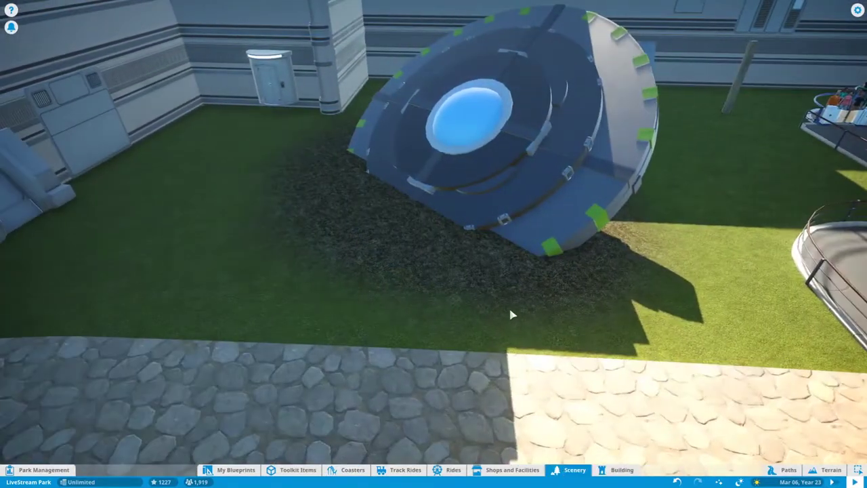
{"action": "key", "text": "F6"}
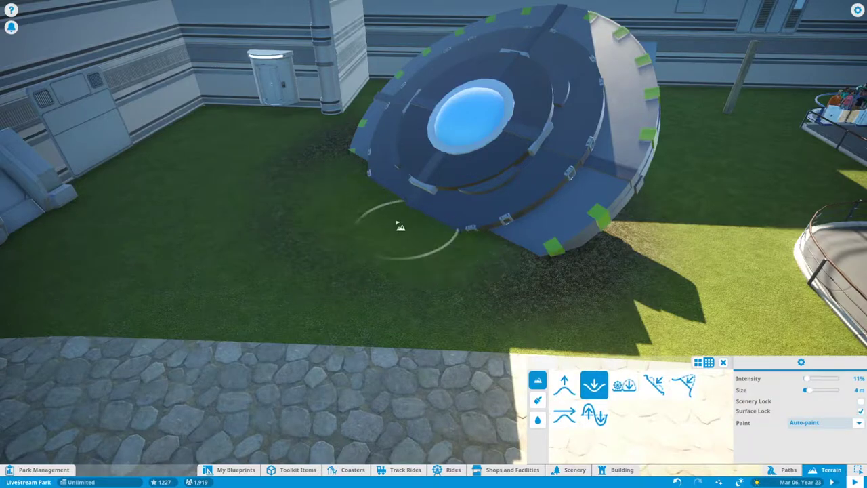
Leave the terrain tools and open the nature category of the Scenery catalogue.
{"action": "key", "text": "q"}
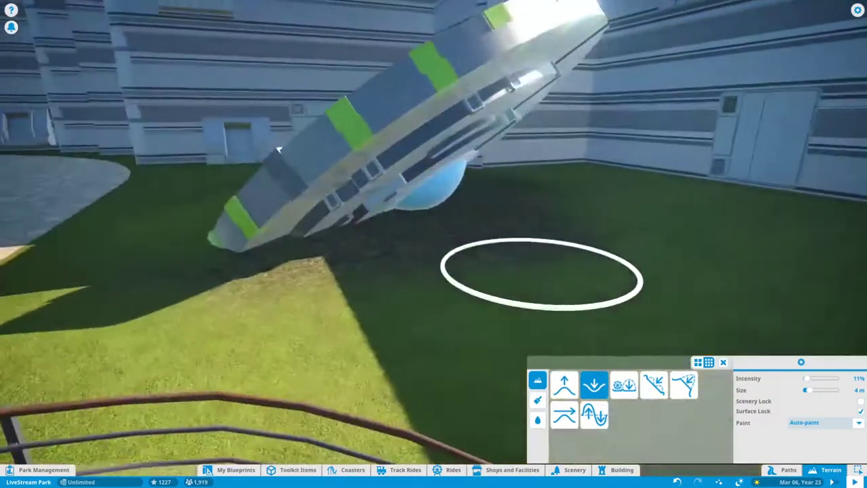
{"action": "key", "text": "2"}
{"action": "scroll", "coordinate": [444, 245], "scroll_direction": "up", "scroll_amount": 5}
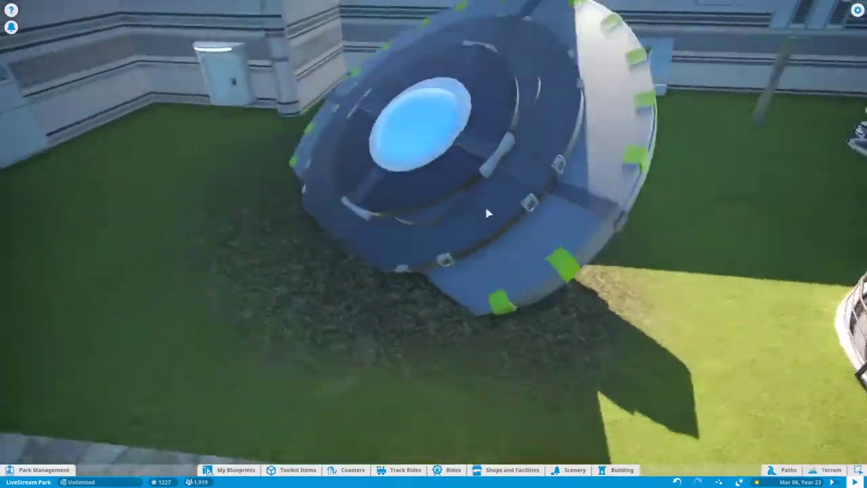
{"action": "key", "text": "Escape"}
{"action": "left_click", "coordinate": [573, 471]}
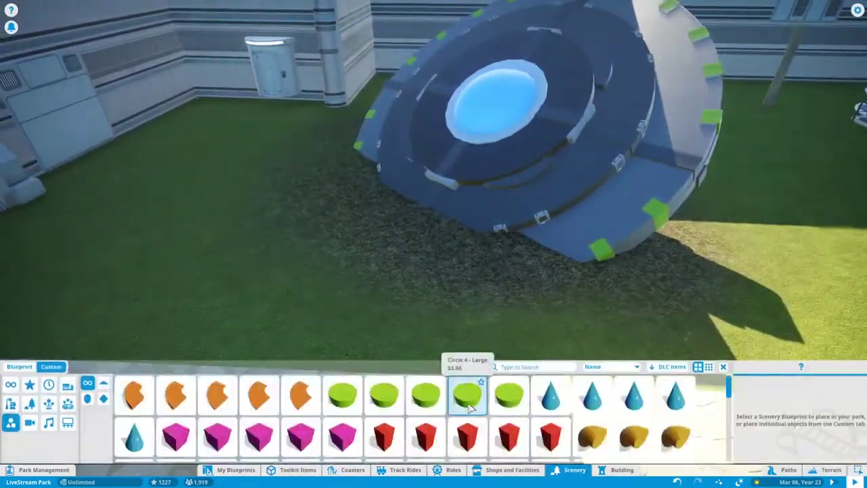
{"action": "left_click", "coordinate": [10, 403]}
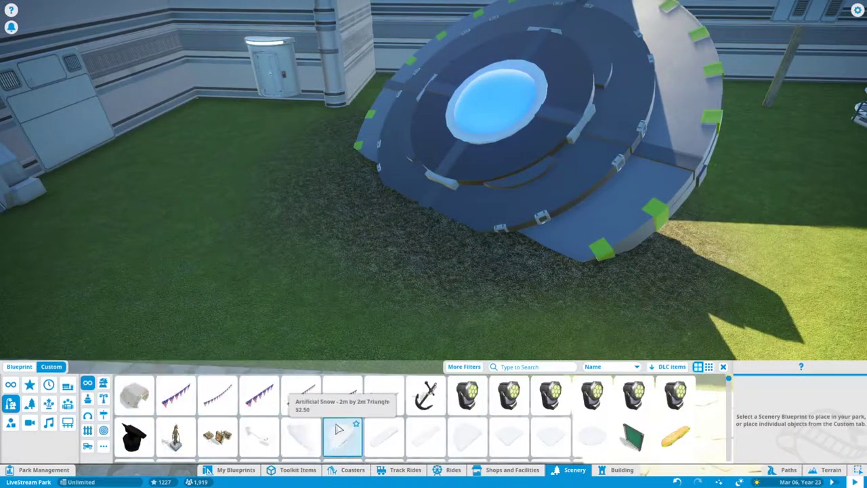
{"action": "scroll", "coordinate": [298, 400], "scroll_direction": "down", "scroll_amount": 5}
{"action": "left_click", "coordinate": [29, 403]}
Browse the rocks and choose Deciduous Rock 6 (Small).
{"action": "left_click", "coordinate": [300, 395]}
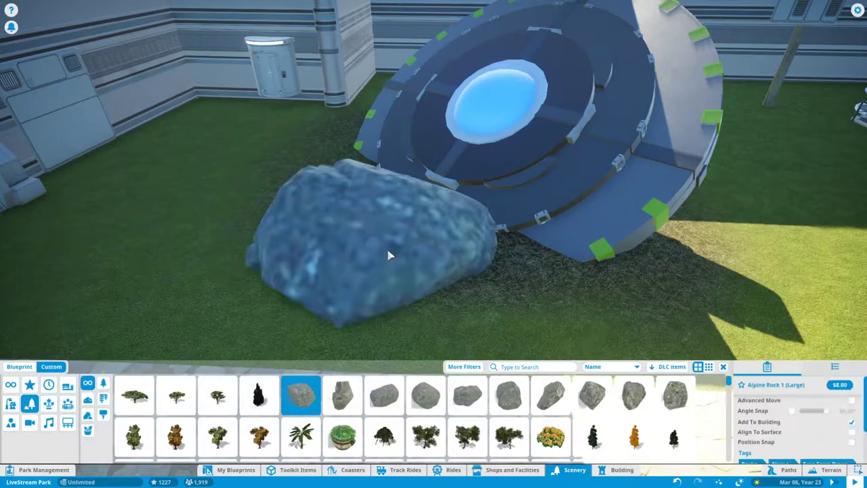
{"action": "left_click", "coordinate": [342, 395]}
{"action": "scroll", "coordinate": [224, 407], "scroll_direction": "down", "scroll_amount": 5}
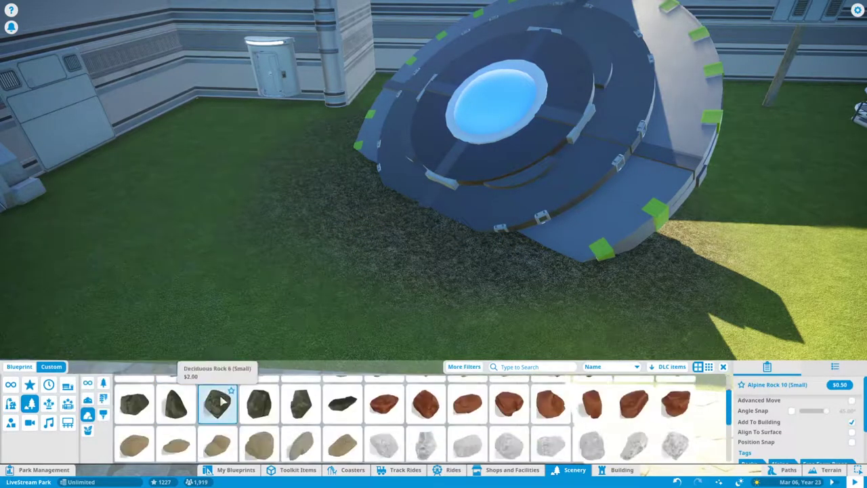
{"action": "left_click", "coordinate": [134, 403]}
{"action": "scroll", "coordinate": [508, 399], "scroll_direction": "up", "scroll_amount": 1}
{"action": "left_click", "coordinate": [592, 395]}
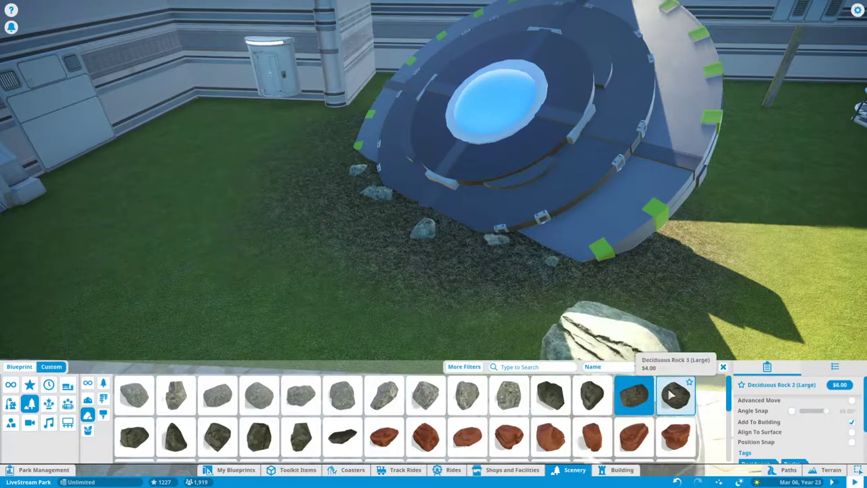
{"action": "left_click", "coordinate": [217, 437]}
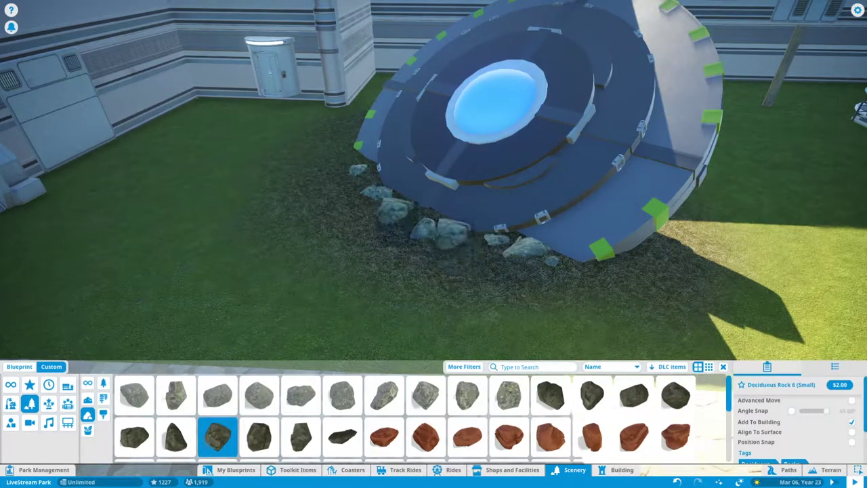
Place small rocks along the saucer's base, then stop placing.
{"action": "left_click", "coordinate": [394, 217]}
{"action": "key", "text": "d"}
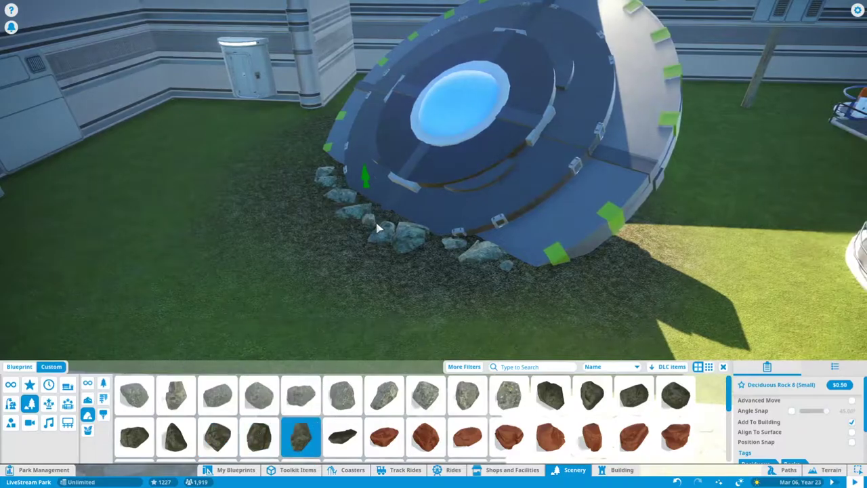
{"action": "scroll", "coordinate": [445, 254], "scroll_direction": "up", "scroll_amount": 3}
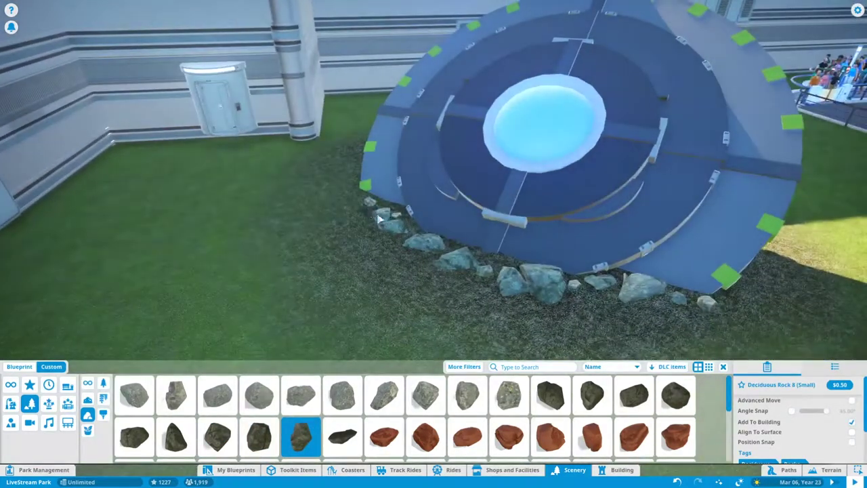
{"action": "right_click", "coordinate": [379, 218]}
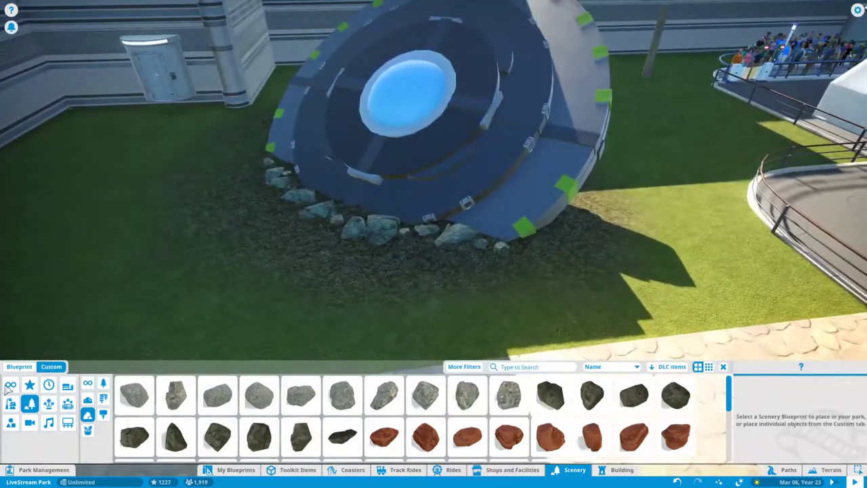
Search 'tapeflagpolice' and place angled Police Road Block barriers in an arc around the saucer.
{"action": "left_click", "coordinate": [11, 385]}
{"action": "type", "text": "tape"}
{"action": "type", "text": "flag"}
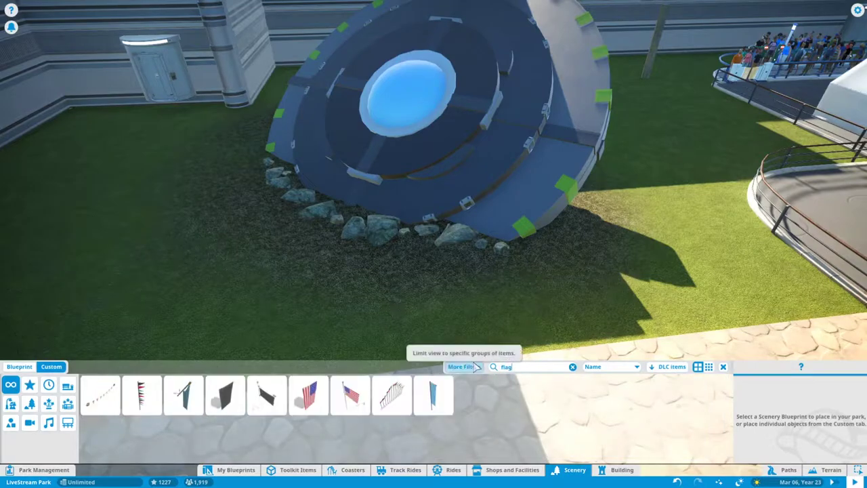
{"action": "type", "text": "police"}
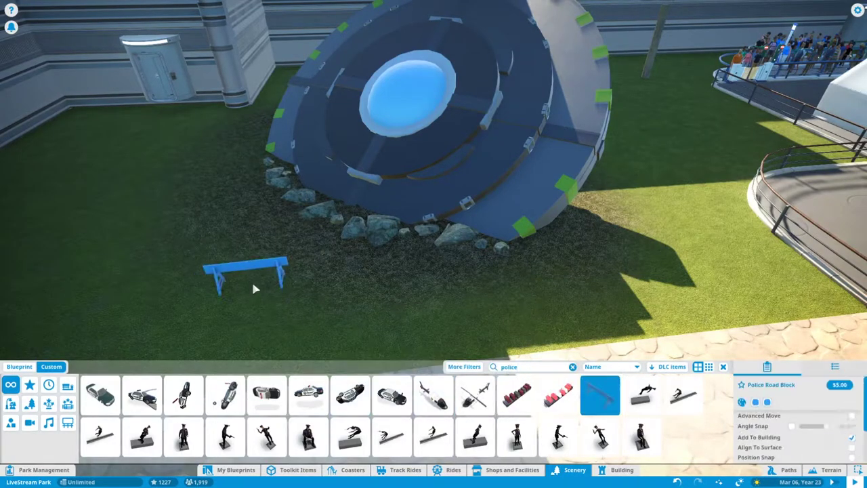
{"action": "left_click", "coordinate": [325, 291]}
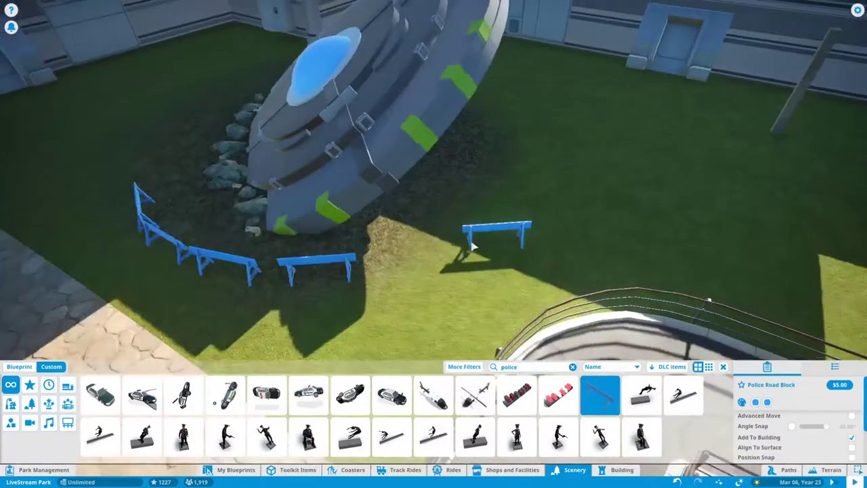
{"action": "left_click", "coordinate": [401, 265]}
{"action": "key", "text": "e"}
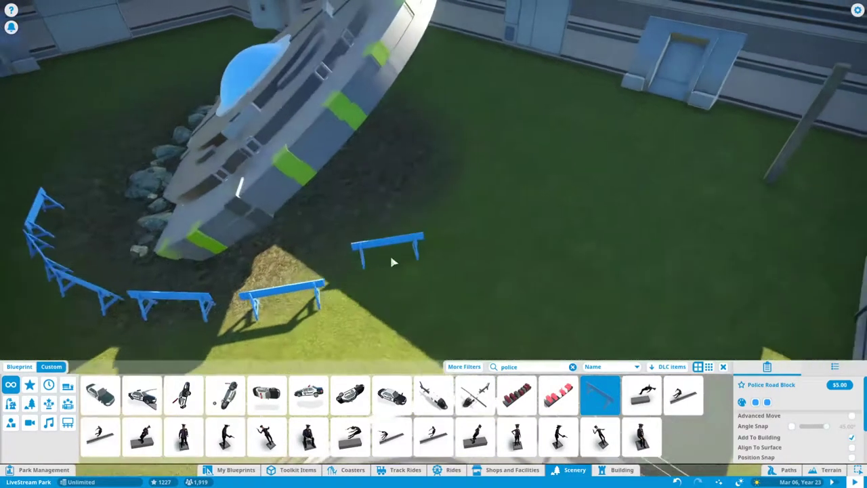
{"action": "left_click", "coordinate": [383, 268]}
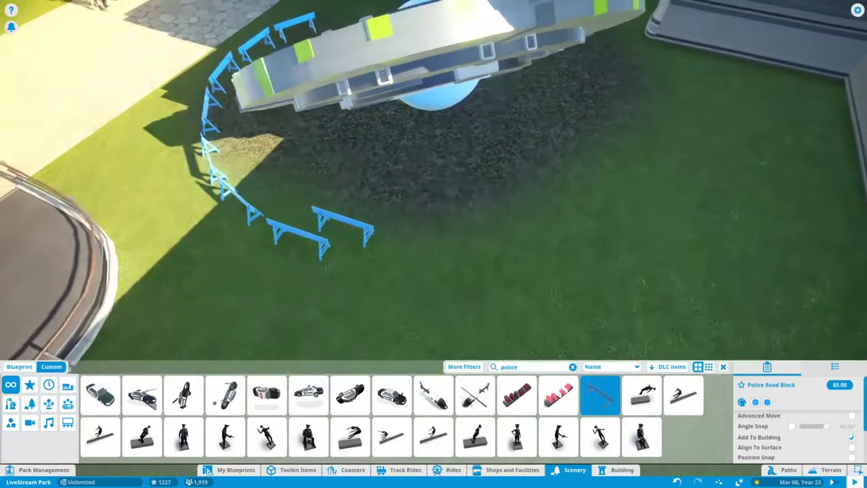
{"action": "left_click", "coordinate": [357, 262]}
{"action": "key", "text": "d"}
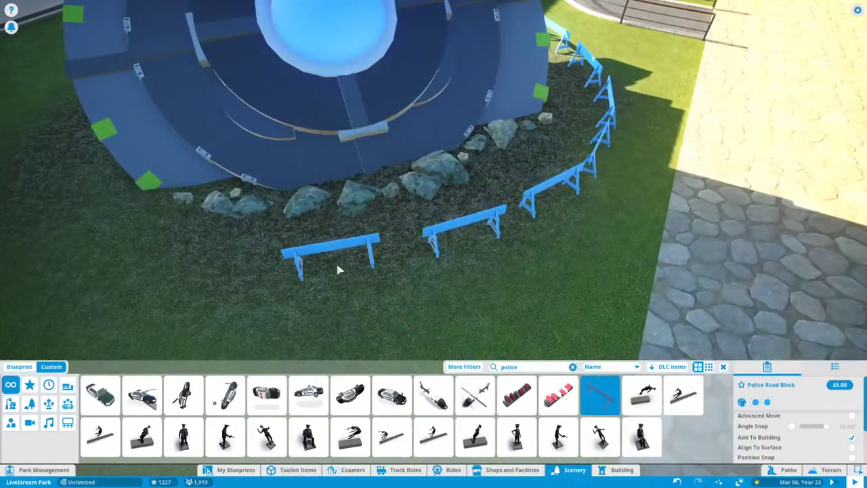
{"action": "left_click_drag", "start_coordinate": [203, 268], "coordinate": [268, 232]}
Park a Car Police on the lawn by the barrier ring.
{"action": "key", "text": "a"}
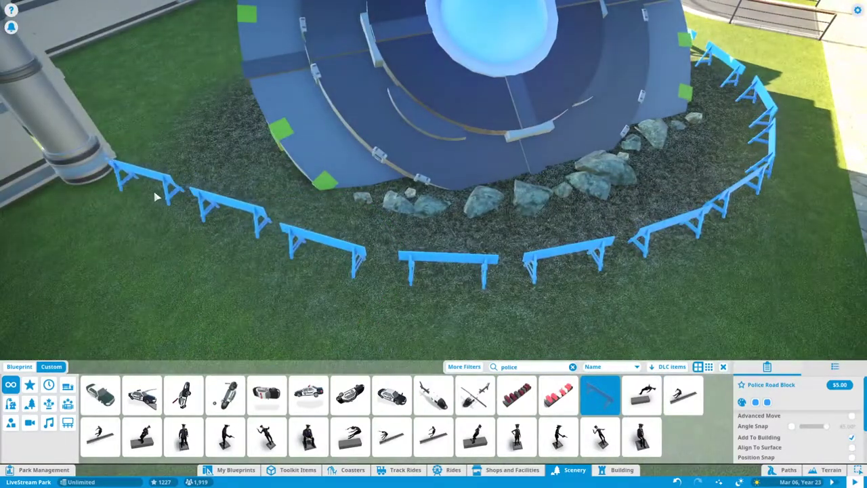
{"action": "key", "text": "q"}
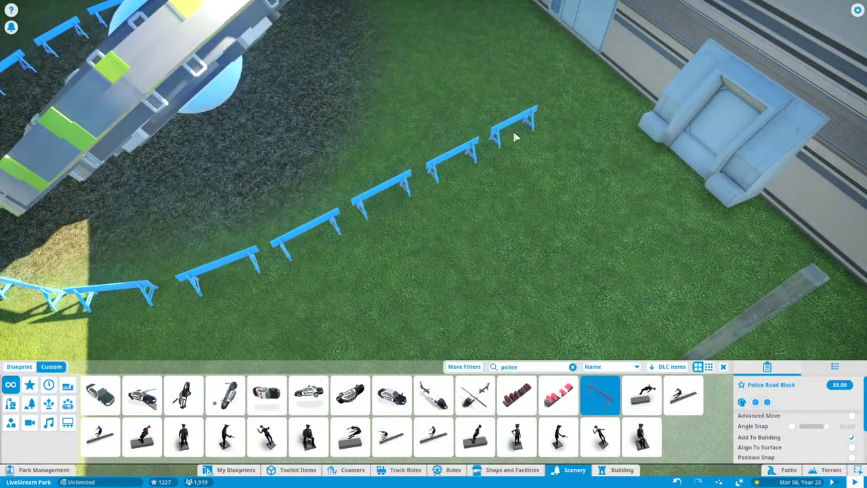
{"action": "key", "text": "e"}
{"action": "left_click", "coordinate": [101, 393]}
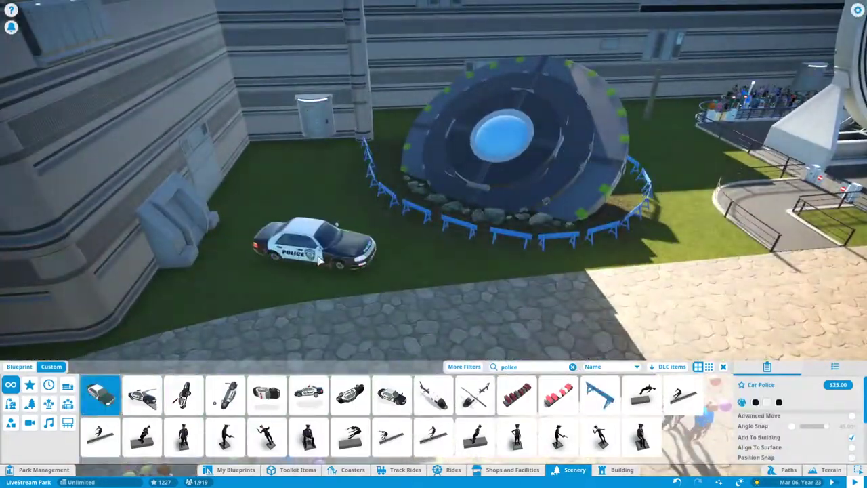
{"action": "left_click", "coordinate": [313, 275]}
Put Police Lights Lit on the police car's roof and confirm.
{"action": "left_click", "coordinate": [558, 393]}
{"action": "scroll", "coordinate": [344, 242], "scroll_direction": "up", "scroll_amount": 3}
{"action": "left_click_drag", "start_coordinate": [344, 242], "coordinate": [403, 227]}
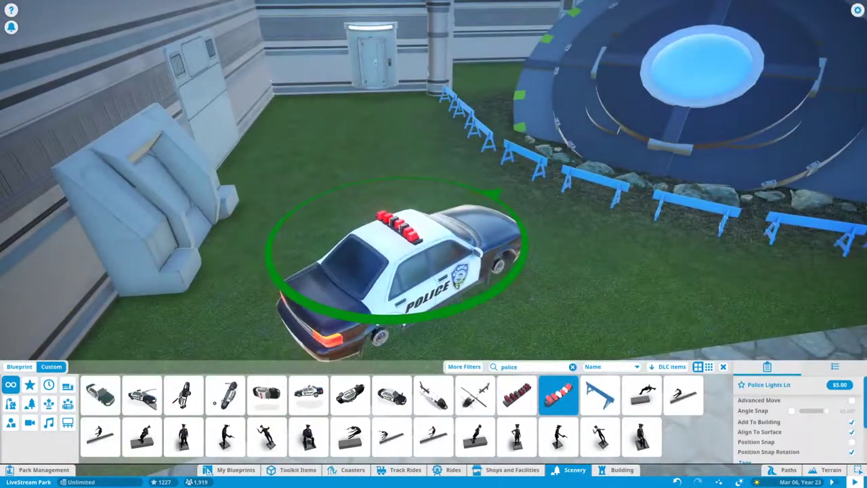
{"action": "left_click", "coordinate": [405, 235]}
{"action": "key", "text": "e"}
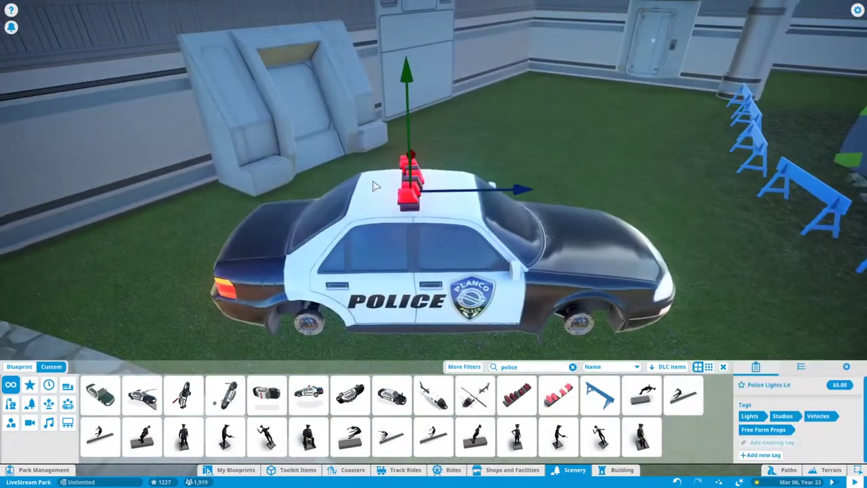
{"action": "left_click", "coordinate": [527, 81]}
Stand police officers beside the barriers, then clear the police search.
{"action": "scroll", "coordinate": [526, 348], "scroll_direction": "down", "scroll_amount": 3}
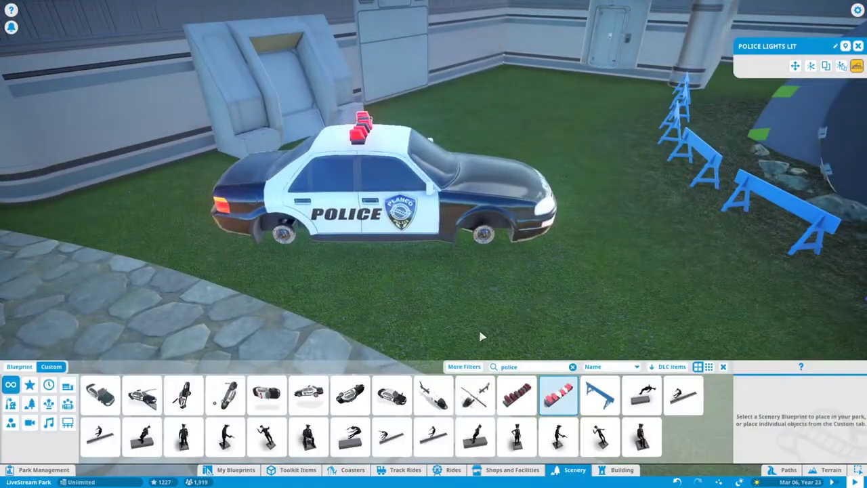
{"action": "scroll", "coordinate": [478, 310], "scroll_direction": "down", "scroll_amount": 4}
{"action": "scroll", "coordinate": [477, 309], "scroll_direction": "up", "scroll_amount": 4}
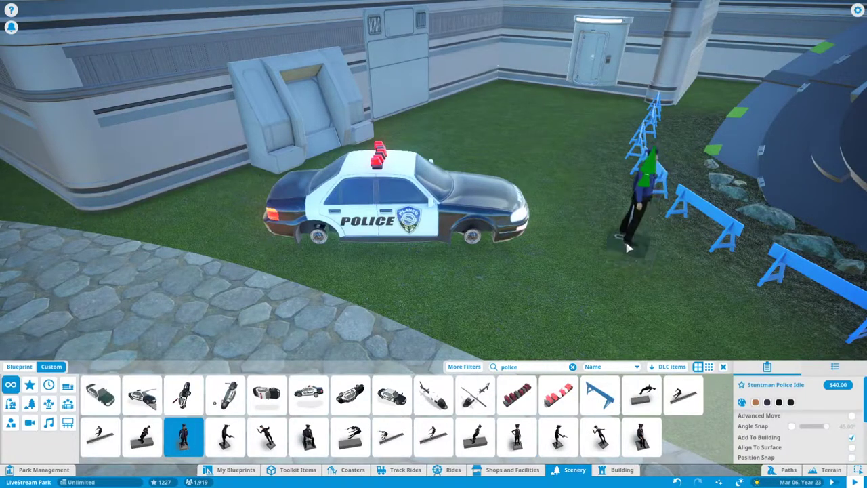
{"action": "left_click", "coordinate": [628, 248]}
{"action": "key", "text": "d"}
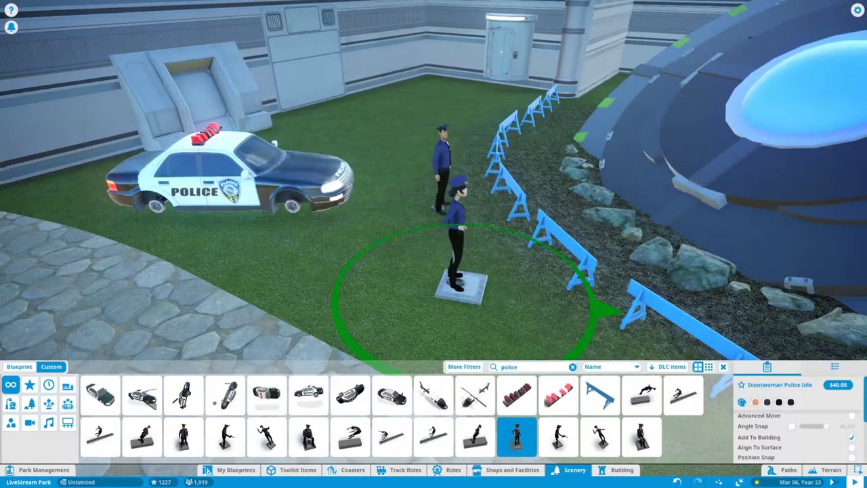
{"action": "key", "text": "a"}
{"action": "left_click", "coordinate": [572, 367]}
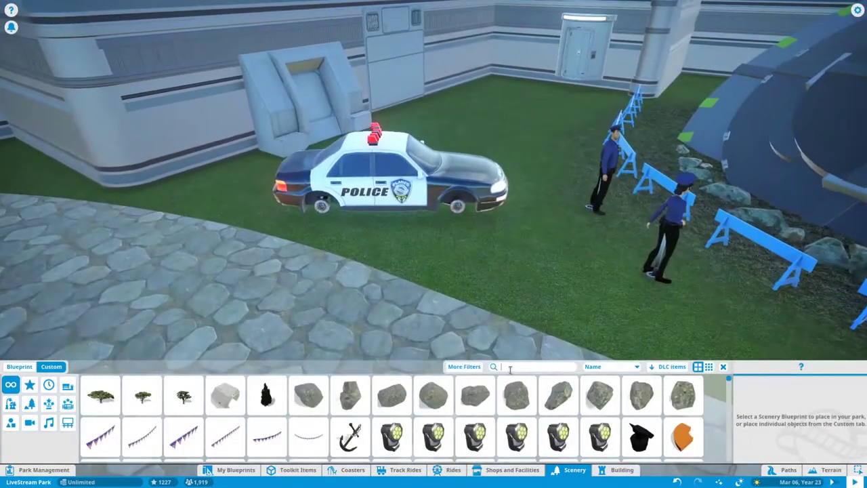
Search 'whe' and drop Vehicle Wheel 4 beside the police car.
{"action": "type", "text": "whe"}
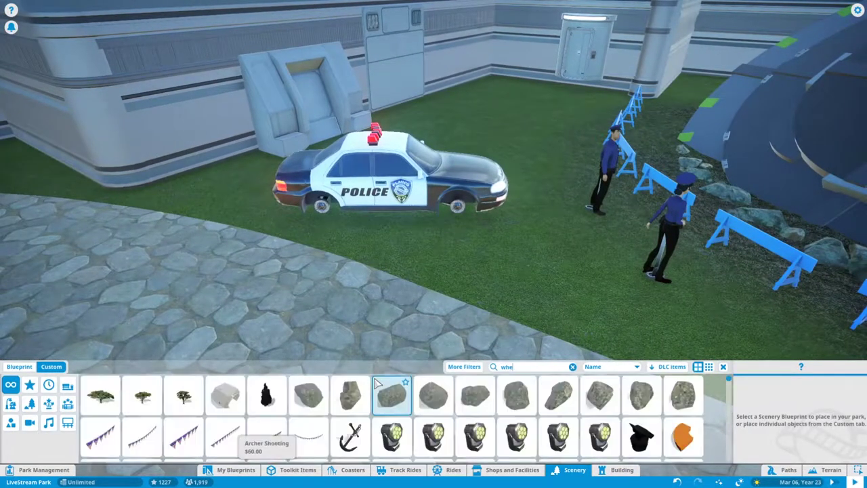
{"action": "left_click", "coordinate": [683, 395]}
{"action": "left_click", "coordinate": [416, 232]}
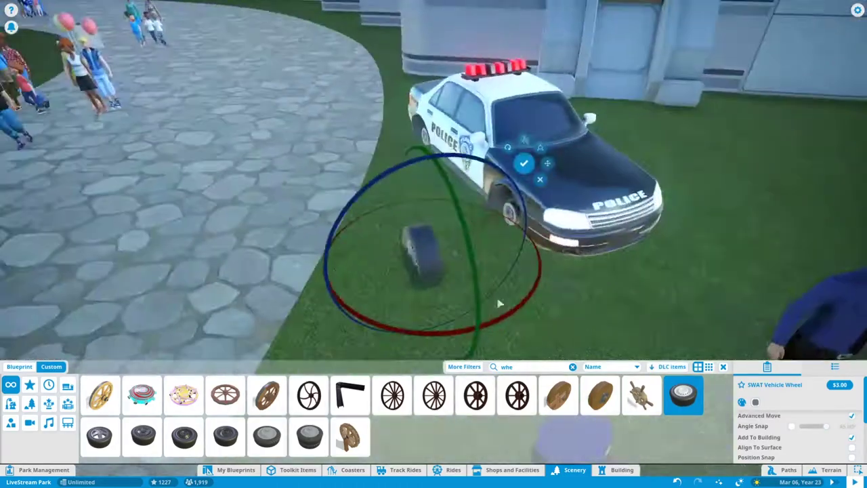
{"action": "scroll", "coordinate": [468, 294], "scroll_direction": "up", "scroll_amount": 3}
{"action": "key", "text": "Tab"}
Fit the wheel into the police car's front wheel arch and check it from the front.
{"action": "key", "text": "q"}
{"action": "scroll", "coordinate": [561, 282], "scroll_direction": "up", "scroll_amount": 2}
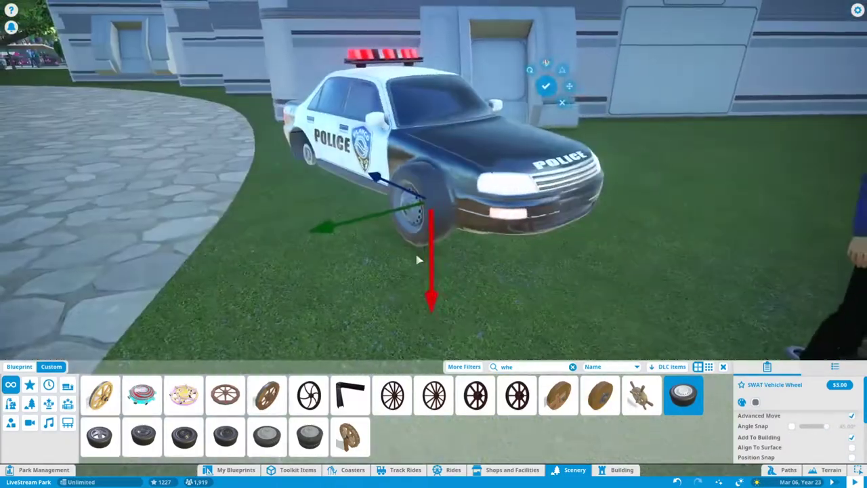
{"action": "left_click", "coordinate": [493, 211]}
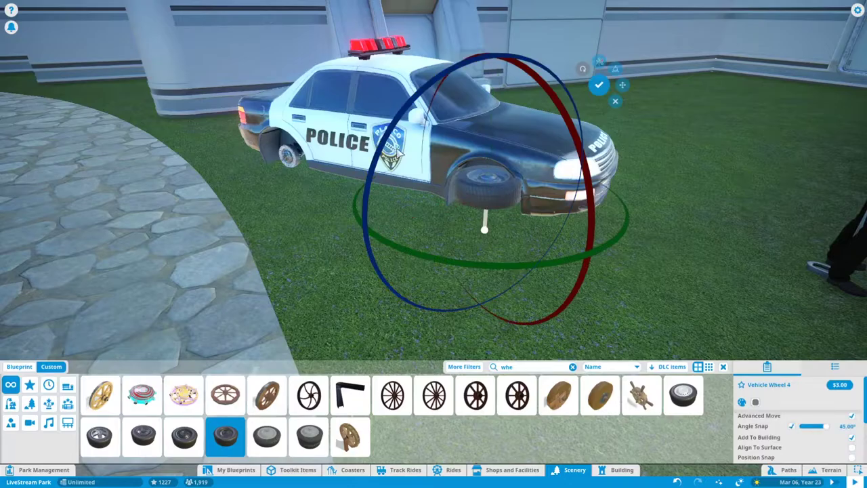
{"action": "key", "text": "Tab"}
{"action": "key", "text": "Tab"}
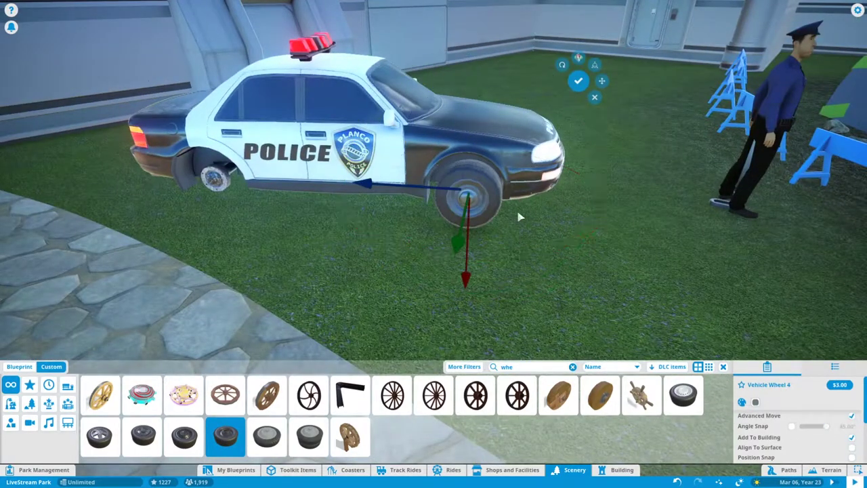
{"action": "scroll", "coordinate": [419, 265], "scroll_direction": "up", "scroll_amount": 3}
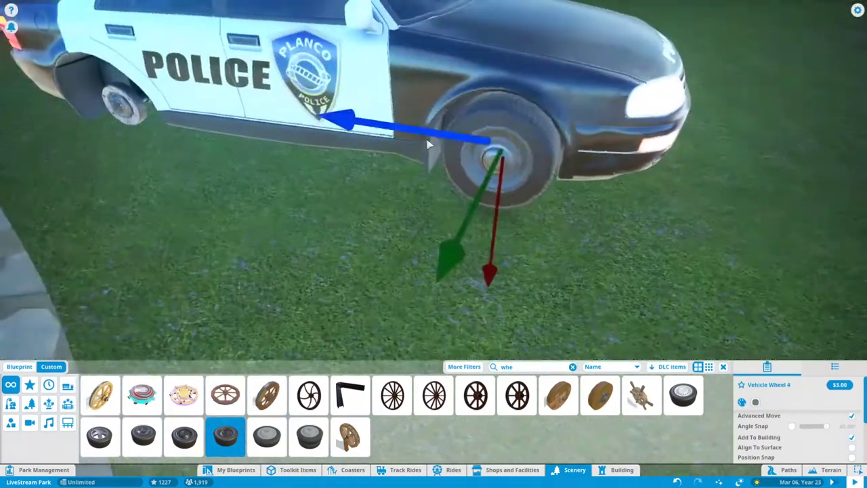
{"action": "key", "text": "q"}
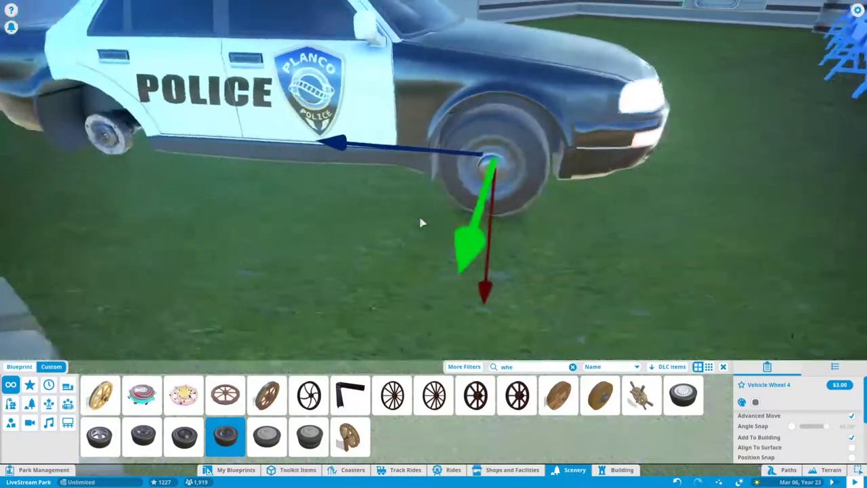
{"action": "key", "text": "q"}
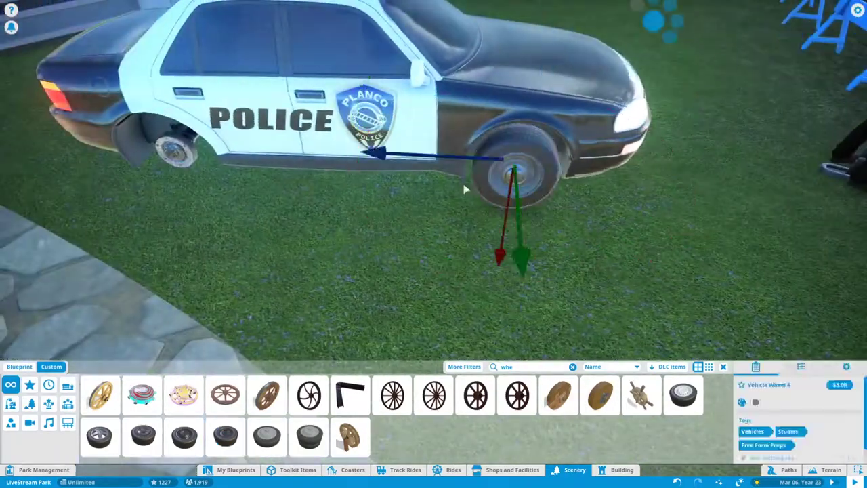
{"action": "key", "text": "q"}
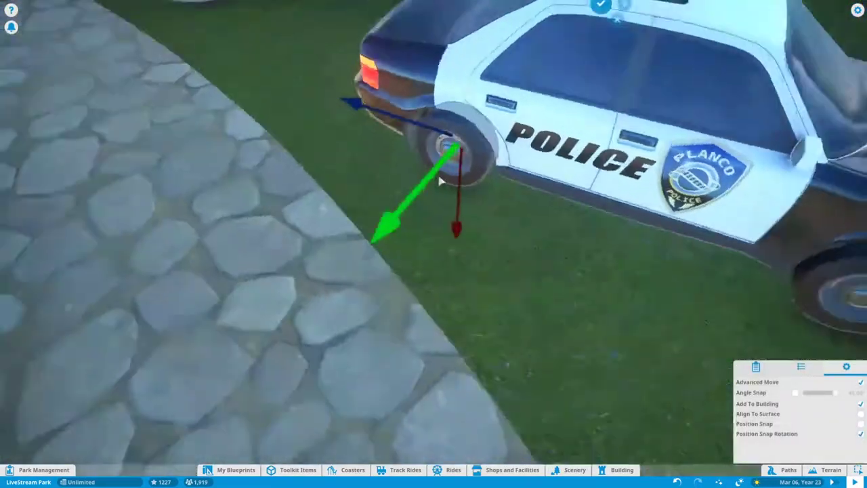
{"action": "key", "text": "q"}
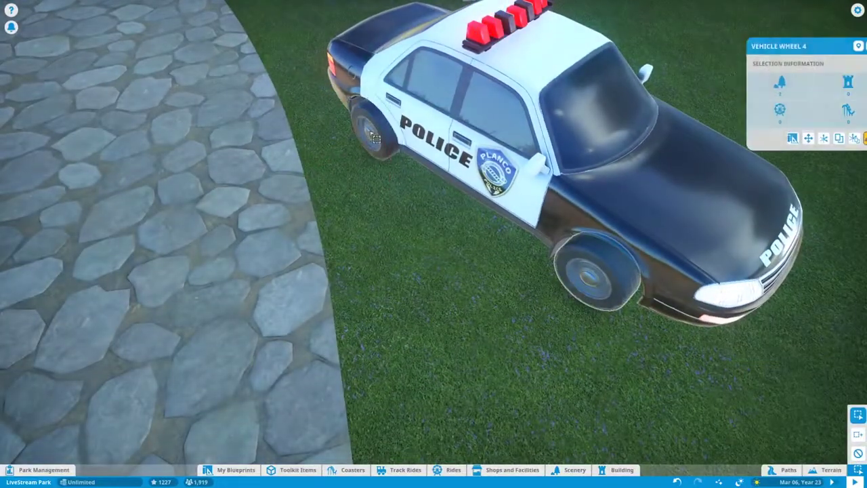
{"action": "key", "text": "m"}
{"action": "key", "text": "q"}
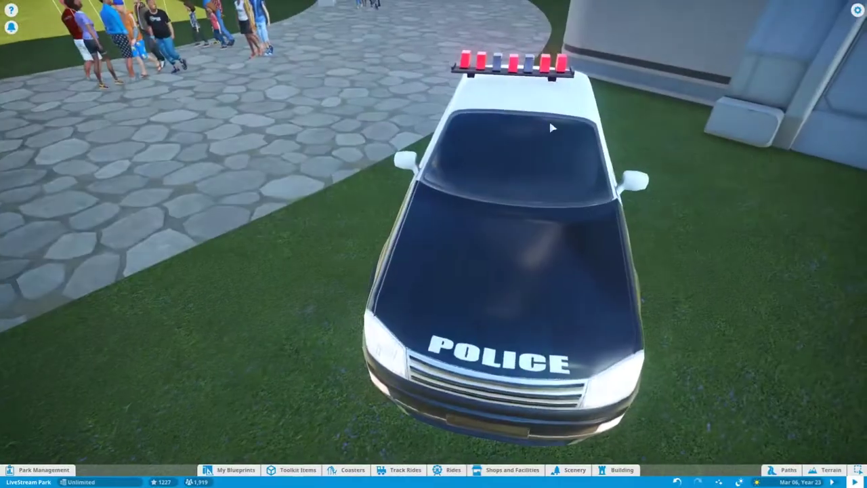
Select the police car and frame a low view of car, barriers and officers.
{"action": "left_click", "coordinate": [556, 128]}
{"action": "key", "text": "m"}
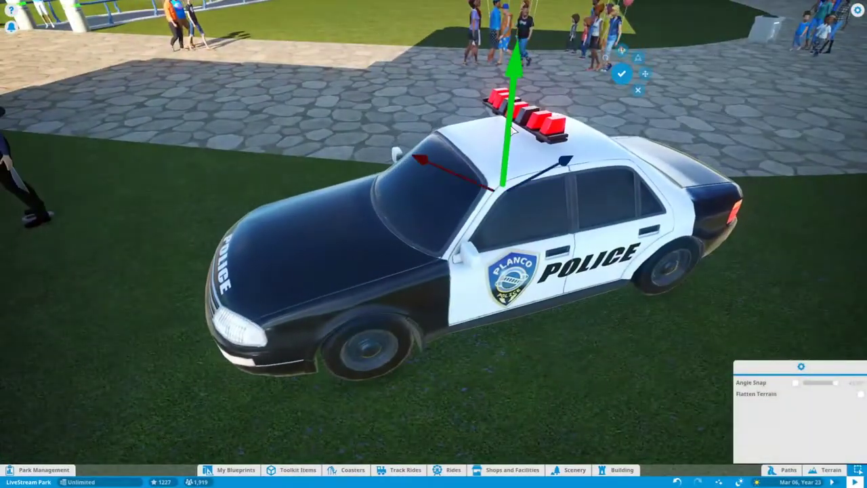
{"action": "key", "text": "q"}
{"action": "left_click", "coordinate": [534, 81]}
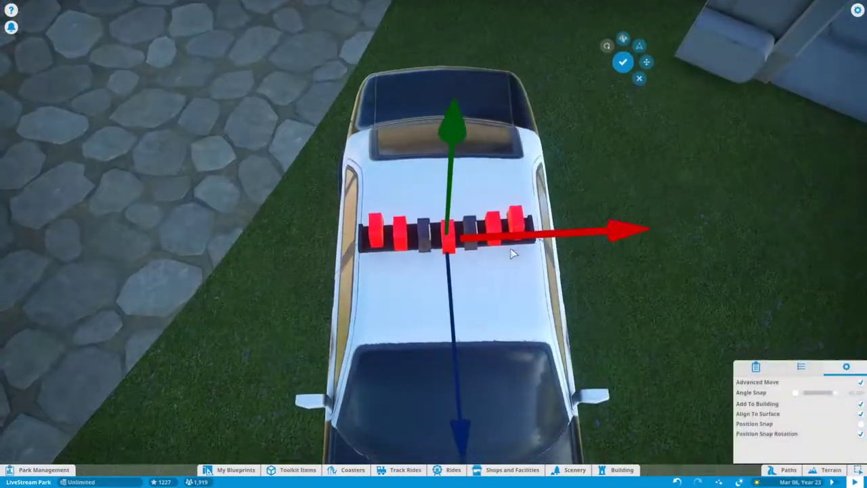
{"action": "key", "text": "m"}
{"action": "left_click_drag", "start_coordinate": [454, 271], "coordinate": [420, 147]}
{"action": "left_click_drag", "start_coordinate": [539, 130], "coordinate": [514, 138]}
{"action": "scroll", "coordinate": [509, 140], "scroll_direction": "down", "scroll_amount": 3}
{"action": "scroll", "coordinate": [509, 140], "scroll_direction": "down", "scroll_amount": 3}
{"action": "scroll", "coordinate": [542, 264], "scroll_direction": "up", "scroll_amount": 4}
Box-select the car, duplicate it with Ctrl+D, and turn the copy to face right.
{"action": "left_click_drag", "start_coordinate": [401, 263], "coordinate": [399, 263]}
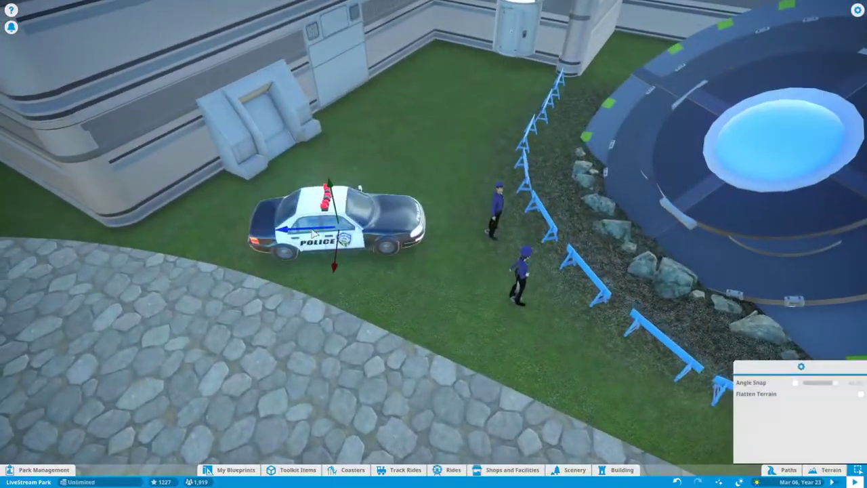
{"action": "scroll", "coordinate": [424, 211], "scroll_direction": "up", "scroll_amount": 2}
{"action": "key", "text": "ctrl+d"}
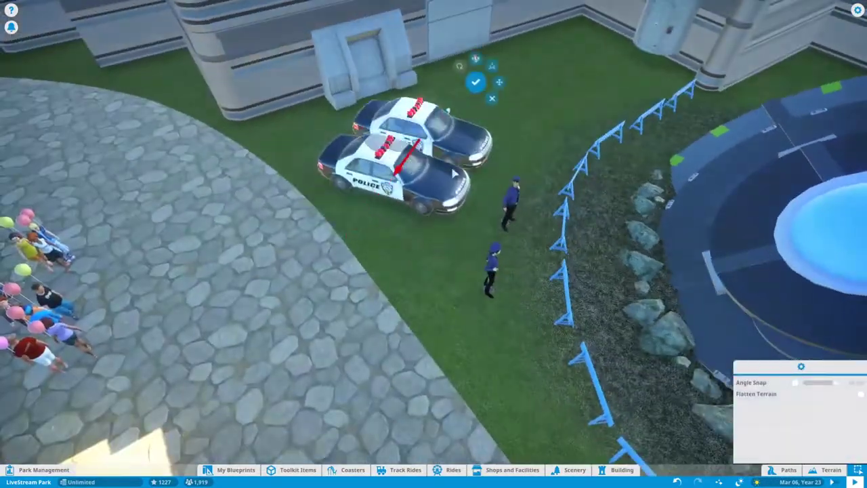
{"action": "scroll", "coordinate": [498, 264], "scroll_direction": "down", "scroll_amount": 3}
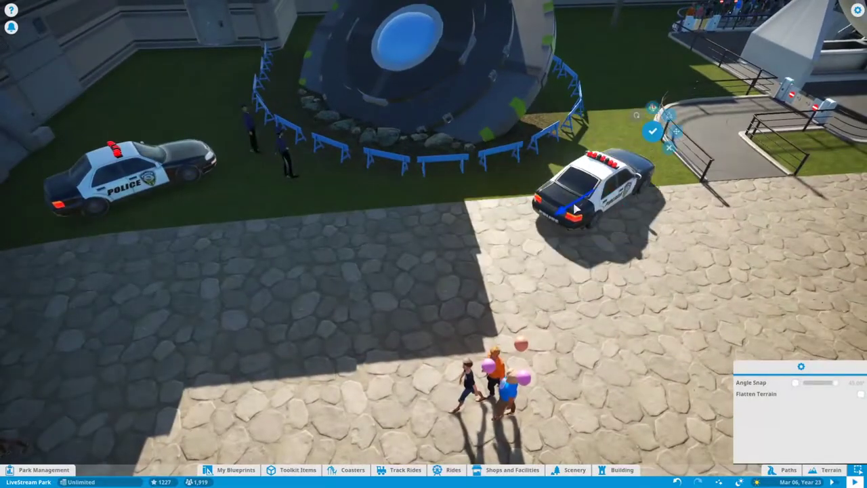
{"action": "mouse_move", "coordinate": [542, 197]}
{"action": "left_mouse_down"}
{"action": "mouse_move", "coordinate": [514, 223]}
{"action": "mouse_move", "coordinate": [474, 204]}
{"action": "mouse_move", "coordinate": [557, 234]}
{"action": "left_mouse_up"}
{"action": "scroll", "coordinate": [556, 234], "scroll_direction": "up", "scroll_amount": 2}
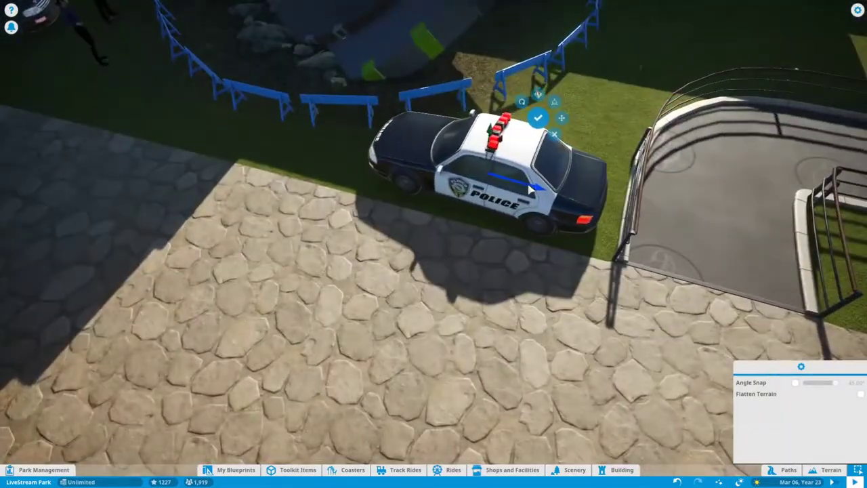
Set the copied police car down beside the crash site.
{"action": "key", "text": "e"}
{"action": "key", "text": "q"}
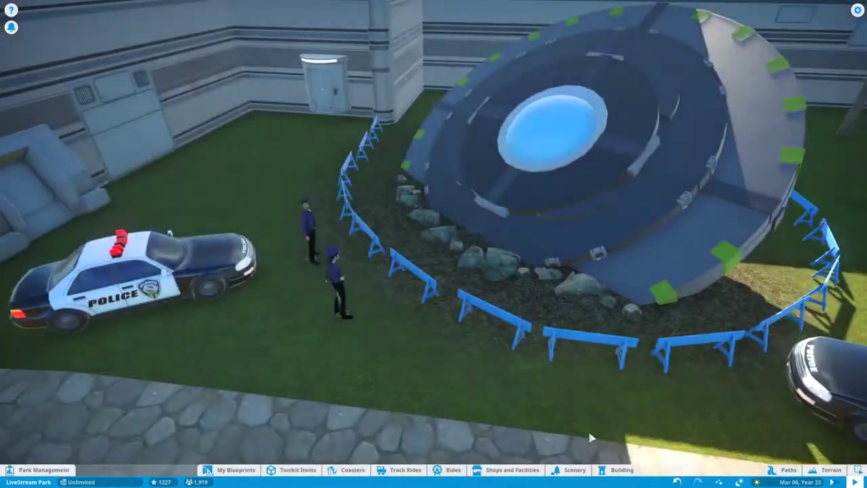
{"action": "left_click", "coordinate": [739, 481]}
Switch the park lighting to night (10:00 PM) and view the UFO up close.
{"action": "left_click", "coordinate": [704, 463]}
{"action": "key", "text": "q"}
{"action": "key", "text": "e"}
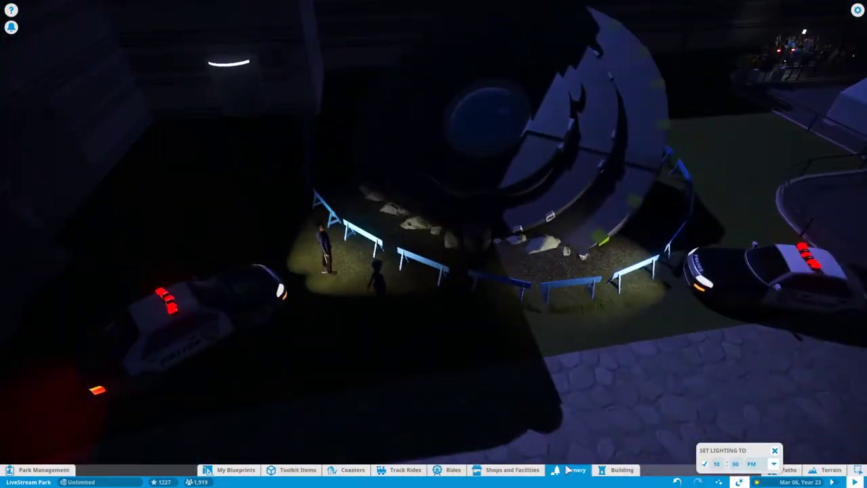
Place a red emergency vehicle light from Scenery > Special Effects > Lights.
{"action": "left_click", "coordinate": [567, 469]}
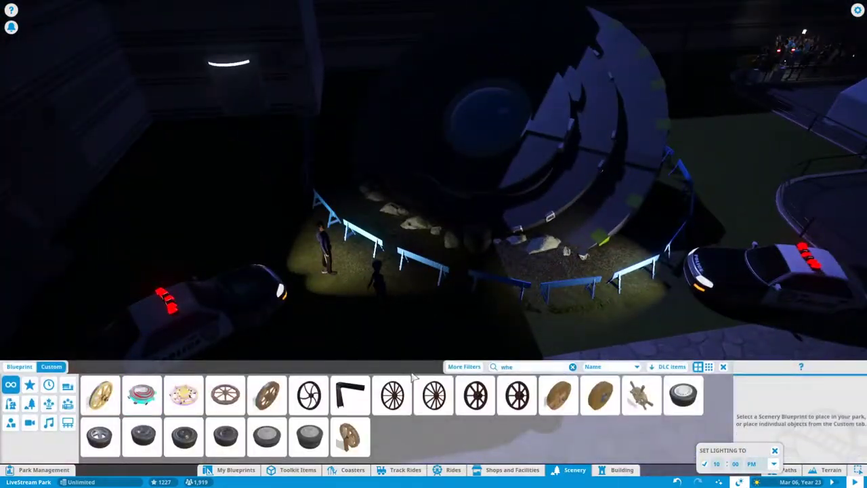
{"action": "left_click", "coordinate": [48, 404]}
{"action": "left_click", "coordinate": [103, 399]}
{"action": "left_click", "coordinate": [134, 386]}
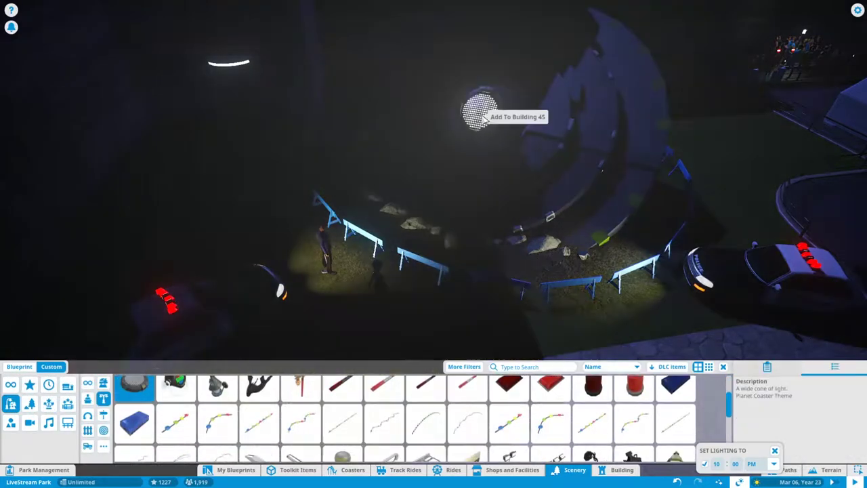
{"action": "scroll", "coordinate": [338, 407], "scroll_direction": "up", "scroll_amount": 1}
{"action": "left_click", "coordinate": [675, 394]}
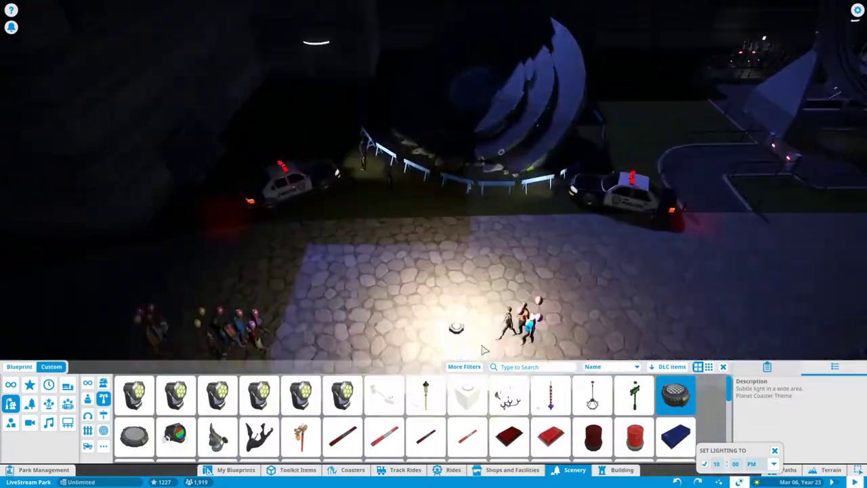
{"action": "left_click", "coordinate": [593, 437]}
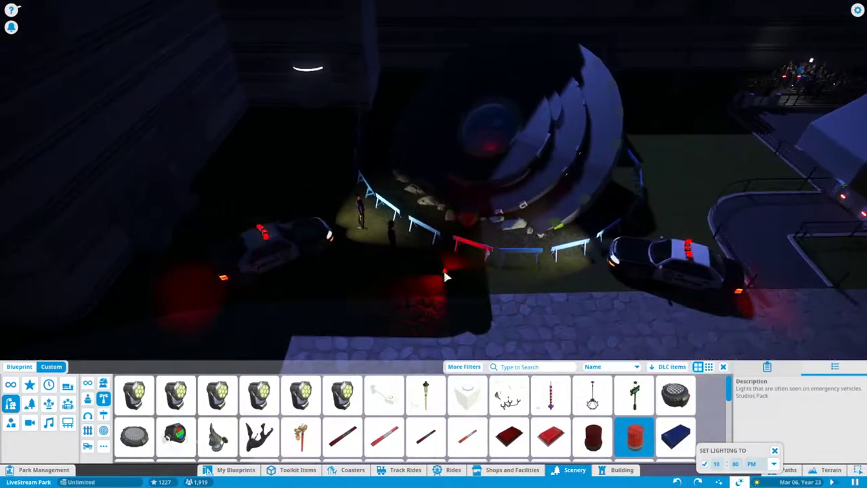
{"action": "right_click", "coordinate": [467, 306]}
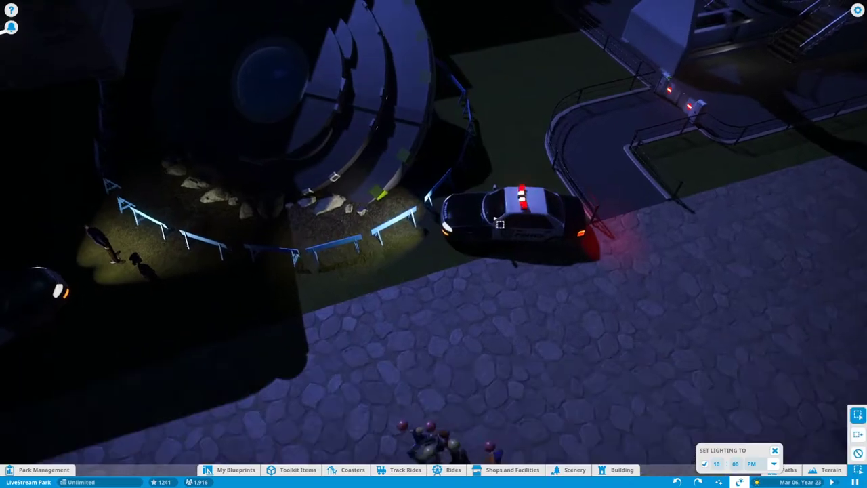
Place a Boxlight against the UFO.
{"action": "left_click", "coordinate": [503, 204]}
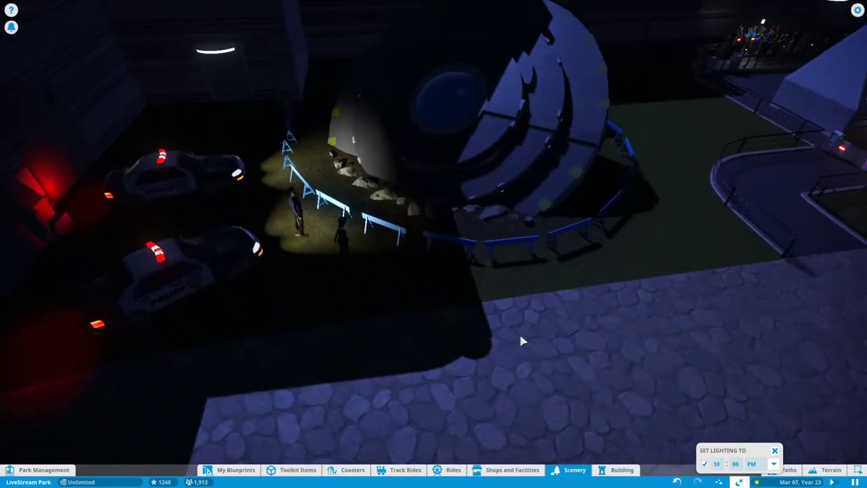
{"action": "right_click", "coordinate": [521, 341]}
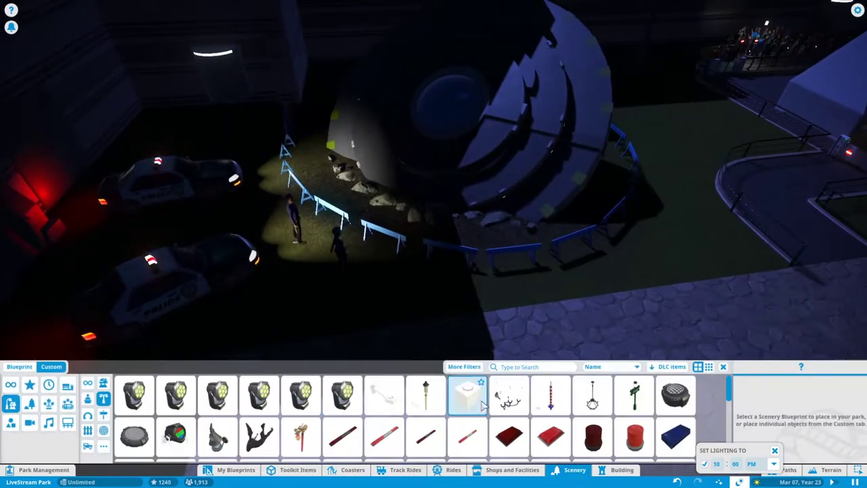
{"action": "left_click", "coordinate": [474, 234]}
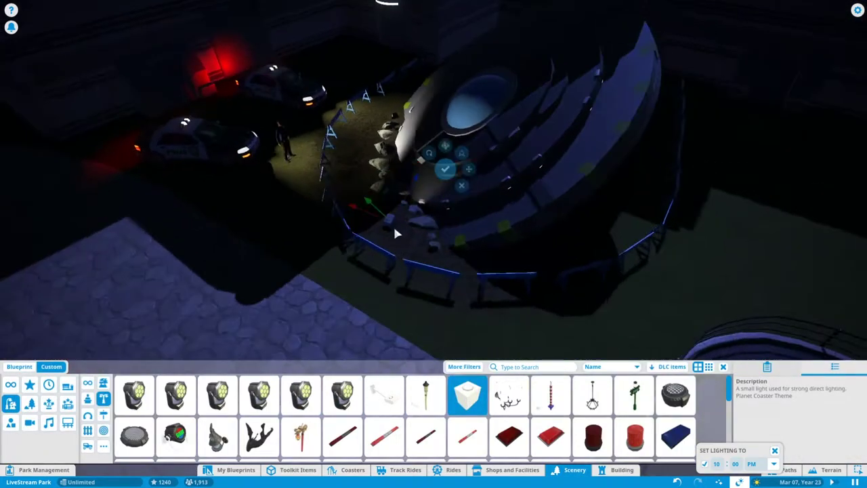
{"action": "right_click", "coordinate": [422, 229]}
Place a green Colored Event Light by the fence.
{"action": "scroll", "coordinate": [357, 447], "scroll_direction": "down", "scroll_amount": 3}
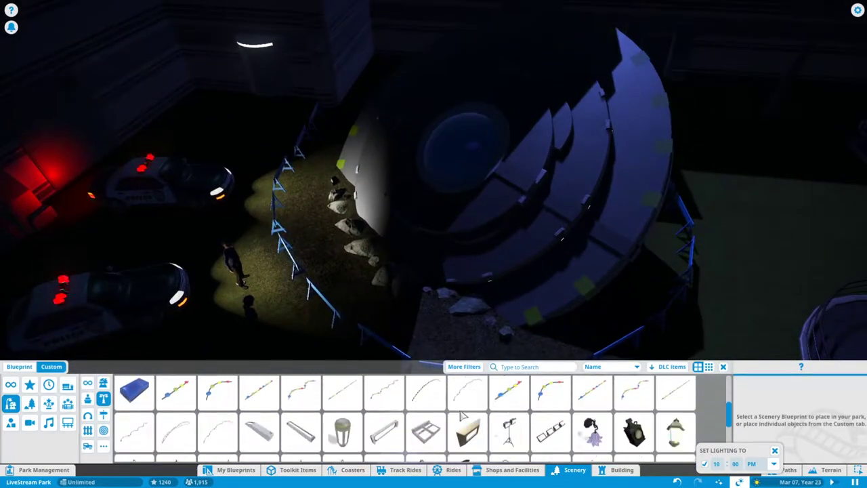
{"action": "scroll", "coordinate": [381, 420], "scroll_direction": "up", "scroll_amount": 5}
{"action": "left_click", "coordinate": [177, 426]}
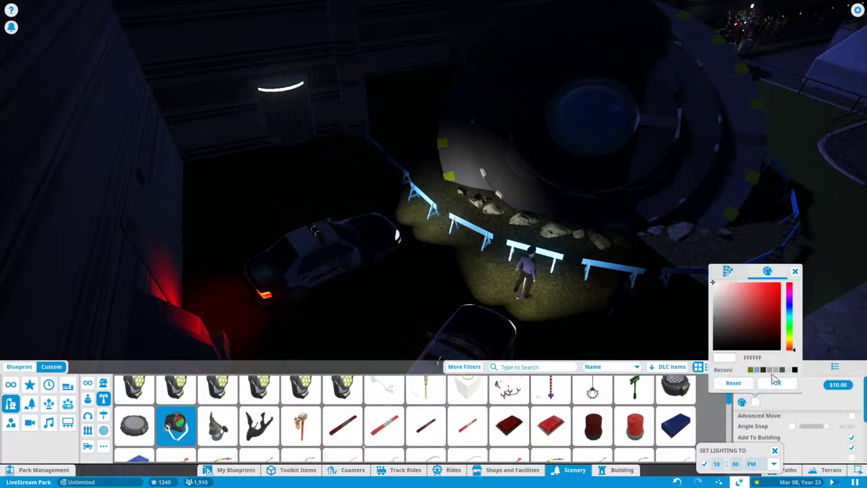
{"action": "left_click", "coordinate": [775, 384]}
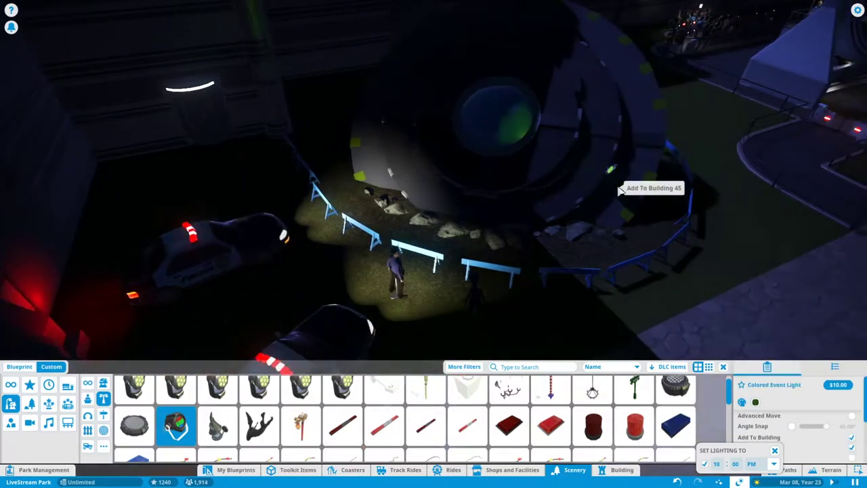
{"action": "scroll", "coordinate": [724, 238], "scroll_direction": "up", "scroll_amount": 5}
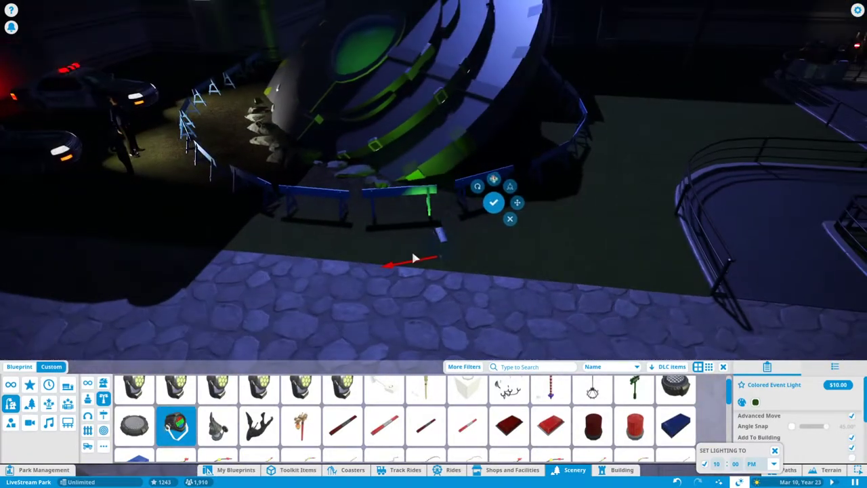
{"action": "left_click", "coordinate": [442, 241]}
Reopen the 205-object UFO building for editing.
{"action": "left_click", "coordinate": [444, 239]}
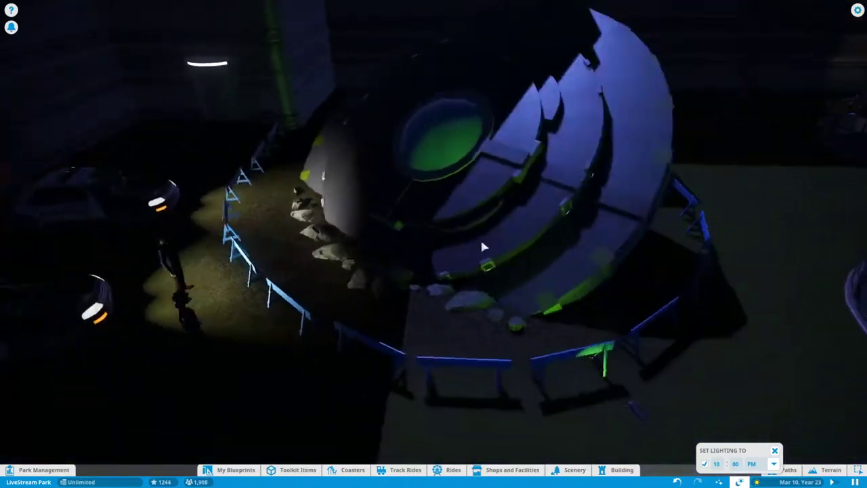
{"action": "left_click", "coordinate": [483, 247]}
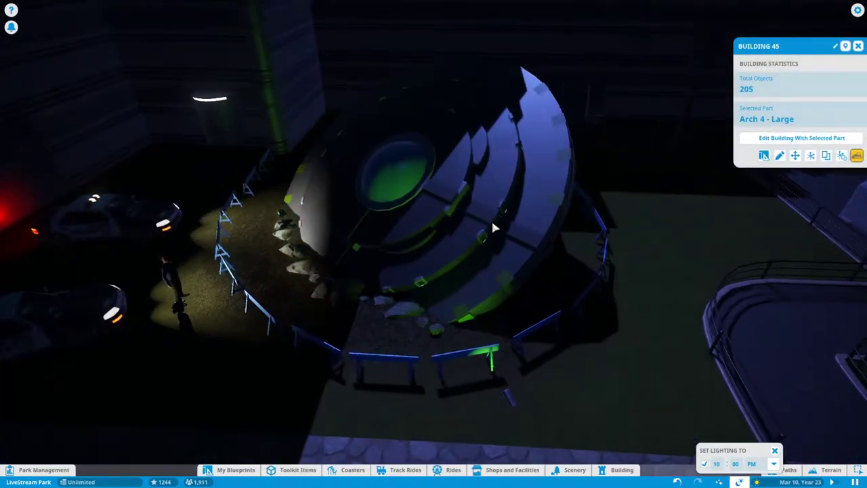
{"action": "left_click", "coordinate": [491, 216]}
Browse Special Effects to the smoke group, trying Flamethrower Burst and Smoke Large.
{"action": "left_click", "coordinate": [586, 472]}
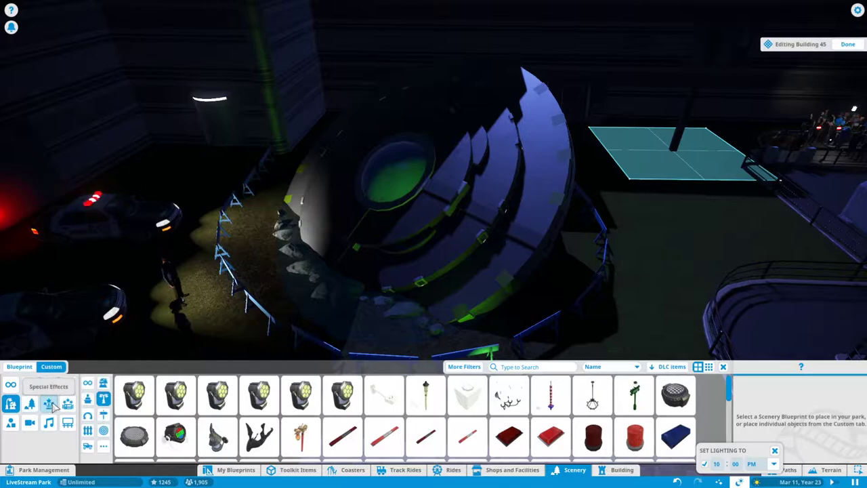
{"action": "left_click", "coordinate": [51, 404]}
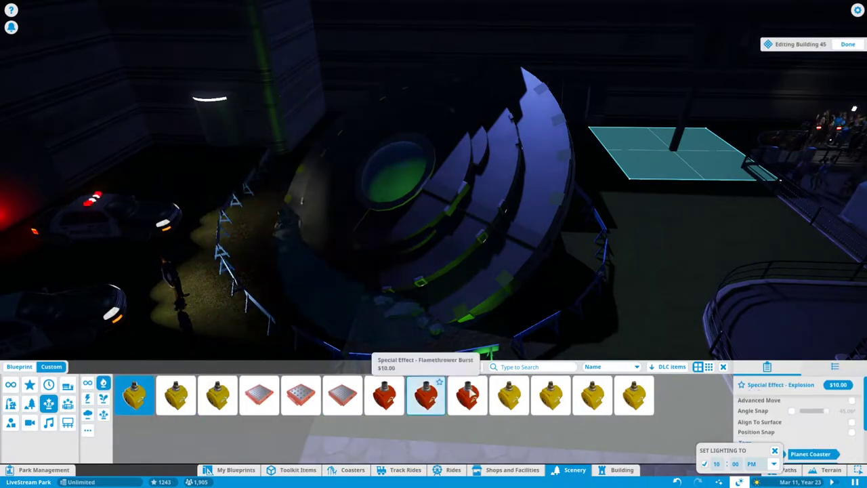
{"action": "left_click", "coordinate": [425, 395]}
{"action": "left_click", "coordinate": [88, 399]}
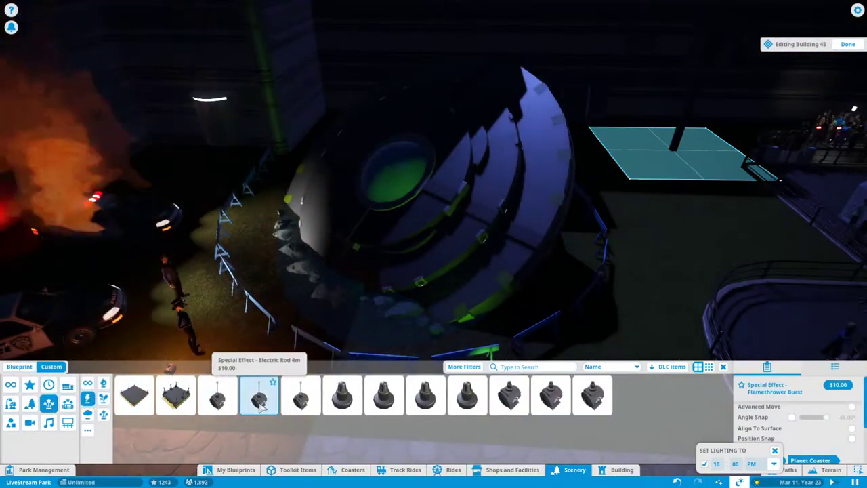
{"action": "left_click", "coordinate": [87, 414]}
{"action": "left_click", "coordinate": [426, 426]}
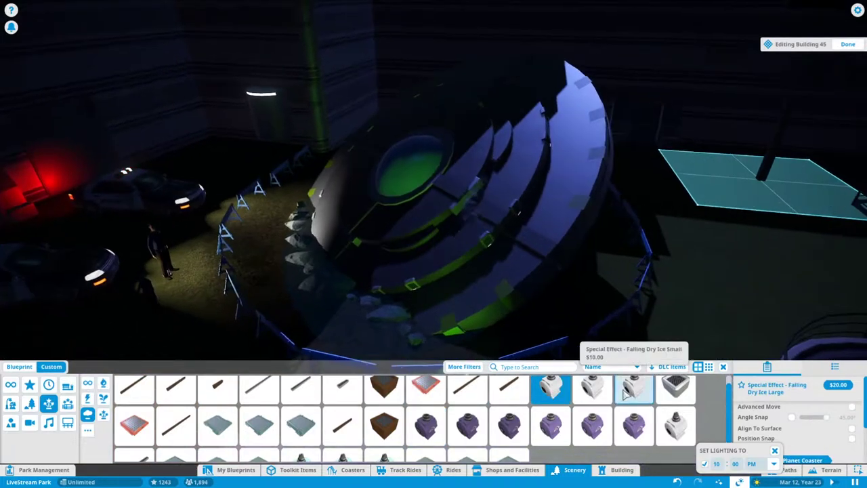
{"action": "scroll", "coordinate": [474, 420], "scroll_direction": "down", "scroll_amount": 1}
{"action": "scroll", "coordinate": [581, 420], "scroll_direction": "up", "scroll_amount": 2}
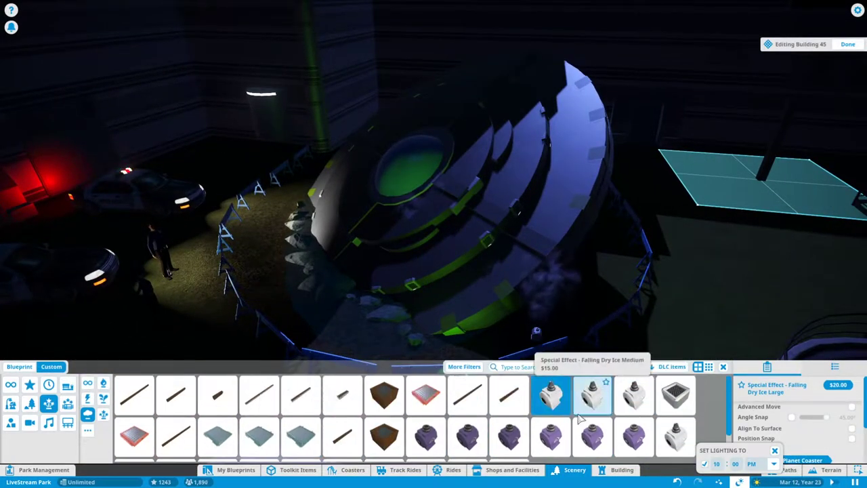
Place a Smoke Medium effect on the crashed saucer.
{"action": "key", "text": "q"}
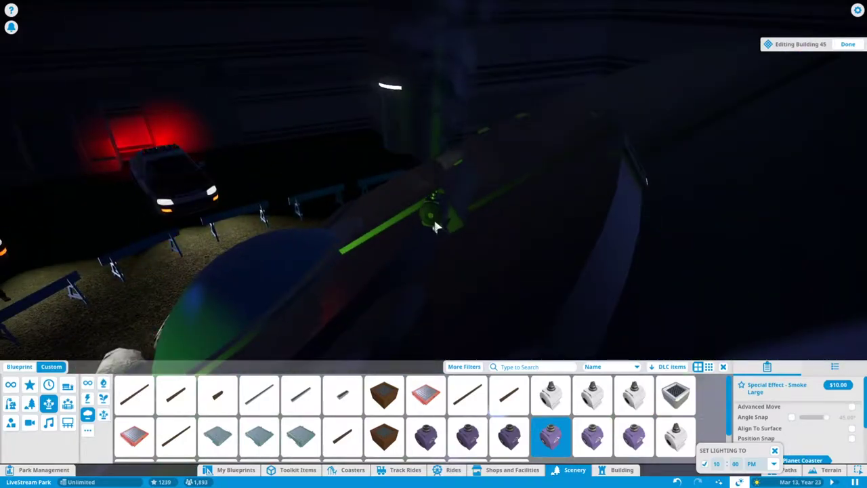
{"action": "left_click", "coordinate": [435, 227]}
{"action": "key", "text": "e"}
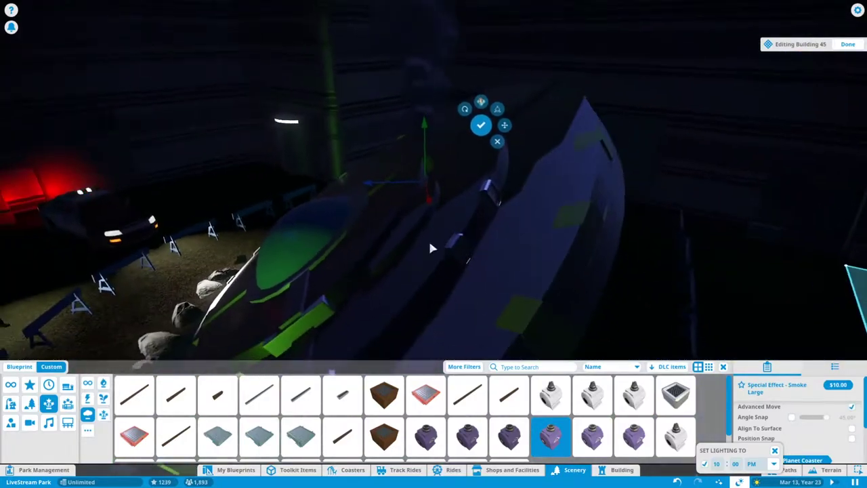
{"action": "scroll", "coordinate": [403, 235], "scroll_direction": "down", "scroll_amount": 2}
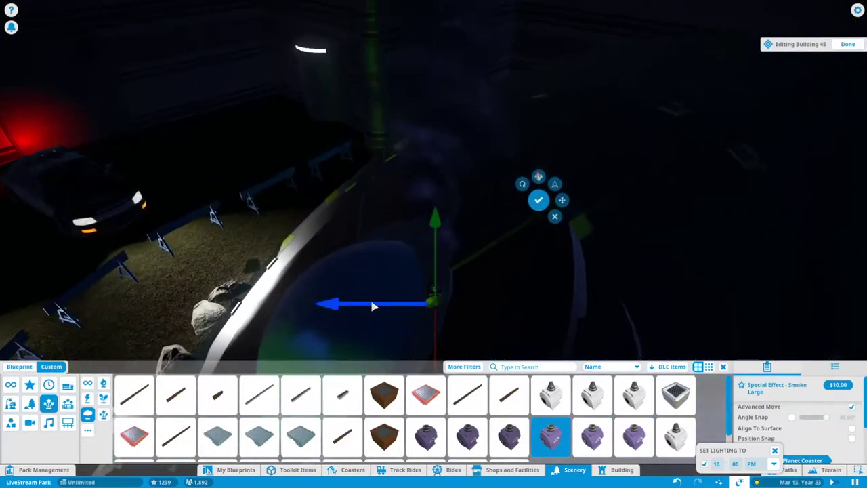
{"action": "scroll", "coordinate": [456, 276], "scroll_direction": "up", "scroll_amount": 4}
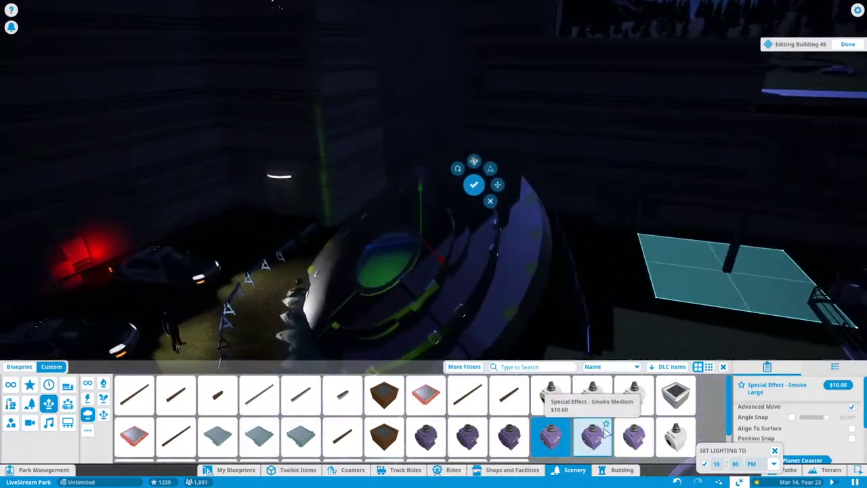
{"action": "left_click", "coordinate": [592, 437]}
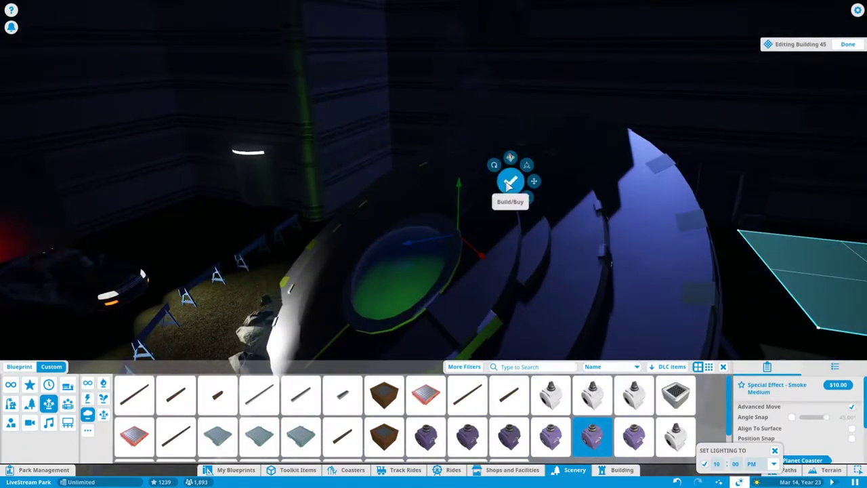
{"action": "left_click", "coordinate": [548, 126]}
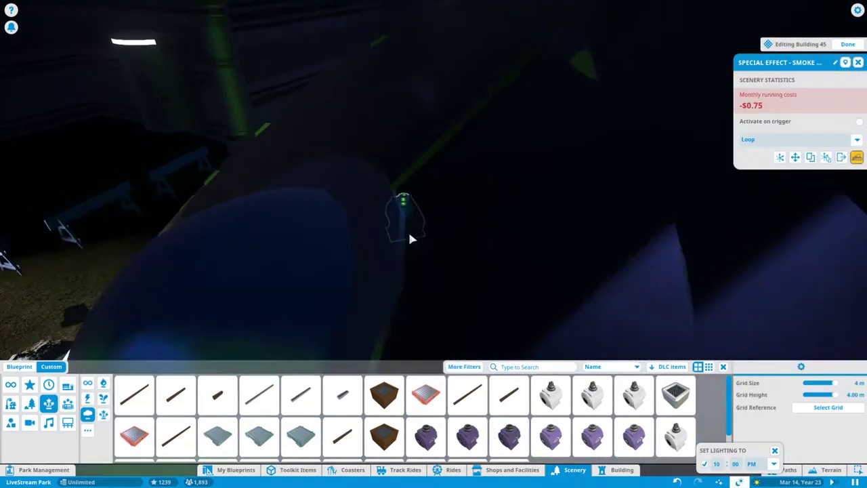
{"action": "scroll", "coordinate": [413, 241], "scroll_direction": "up", "scroll_amount": 5}
{"action": "left_click", "coordinate": [87, 398]}
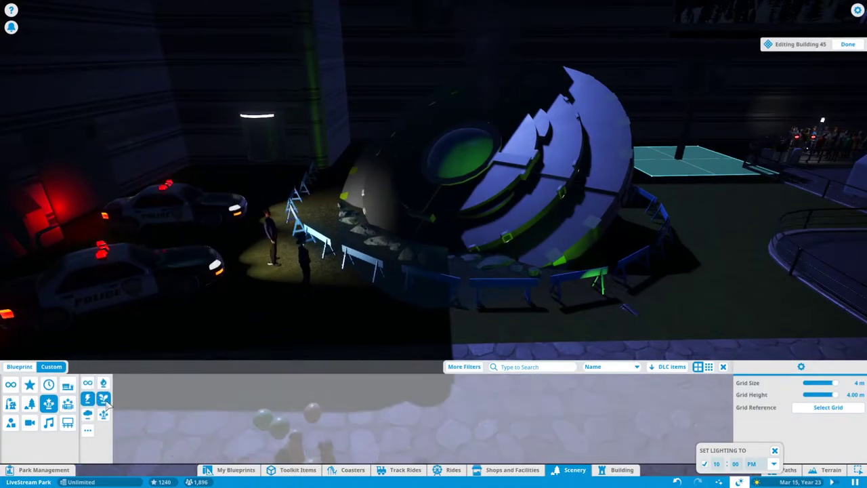
{"action": "scroll", "coordinate": [305, 406], "scroll_direction": "down", "scroll_amount": 5}
Set the park lighting back to 10 AM.
{"action": "left_click", "coordinate": [773, 464]}
{"action": "left_click", "coordinate": [762, 443]}
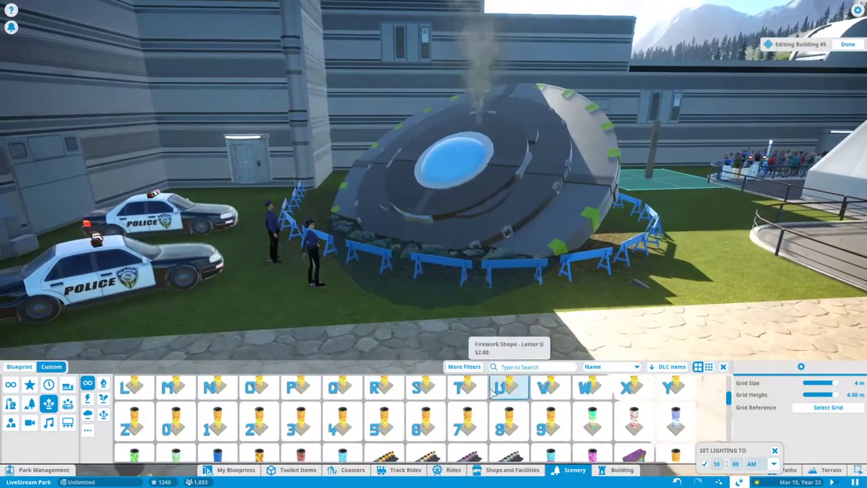
{"action": "scroll", "coordinate": [508, 399], "scroll_direction": "down", "scroll_amount": 5}
Preview Dust Explosion and Explosion Western, then choose Laser Impact.
{"action": "left_click", "coordinate": [508, 393]}
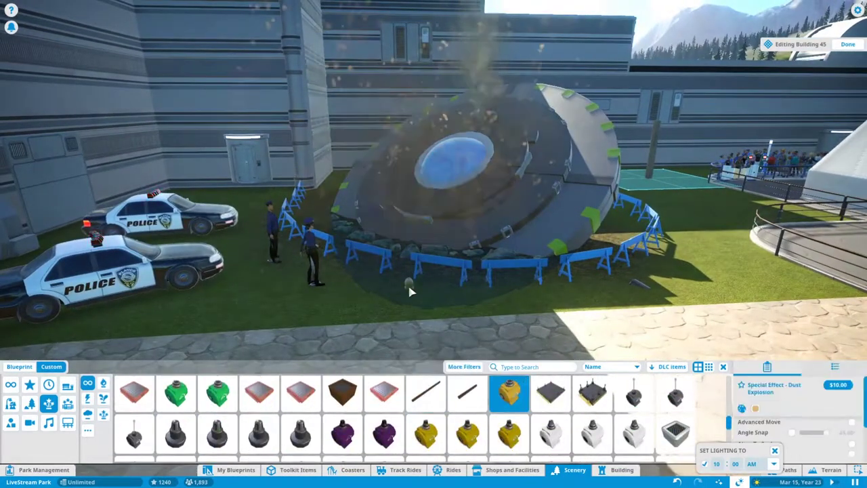
{"action": "left_click", "coordinate": [384, 433]}
{"action": "scroll", "coordinate": [441, 413], "scroll_direction": "down", "scroll_amount": 1}
{"action": "left_click", "coordinate": [508, 391]}
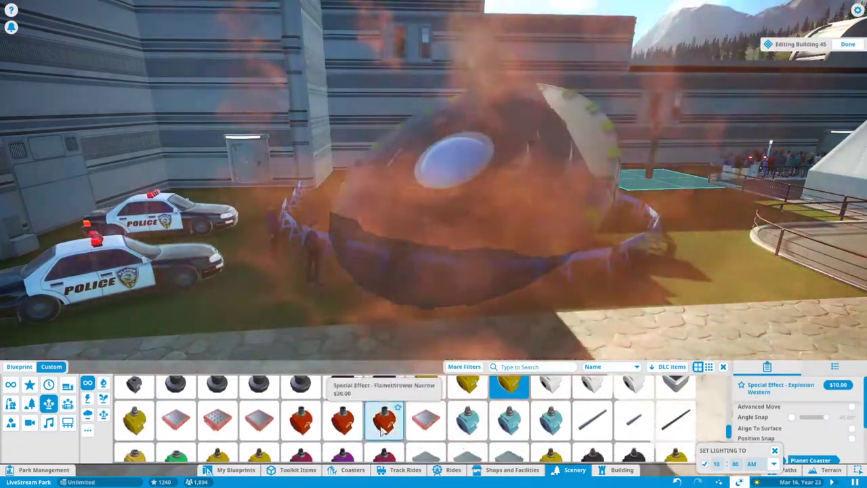
{"action": "left_click", "coordinate": [134, 420]}
{"action": "scroll", "coordinate": [325, 433], "scroll_direction": "down", "scroll_amount": 1}
{"action": "scroll", "coordinate": [411, 299], "scroll_direction": "up", "scroll_amount": 6}
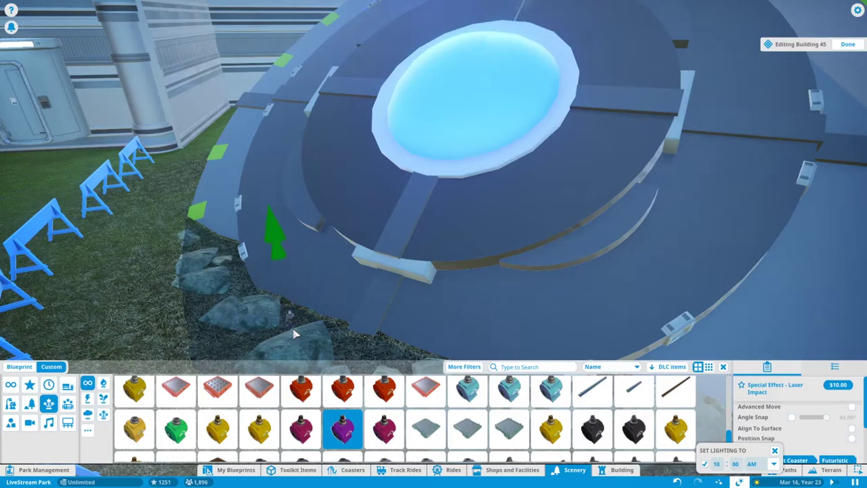
{"action": "scroll", "coordinate": [295, 333], "scroll_direction": "down", "scroll_amount": 5}
{"action": "scroll", "coordinate": [443, 281], "scroll_direction": "up", "scroll_amount": 3}
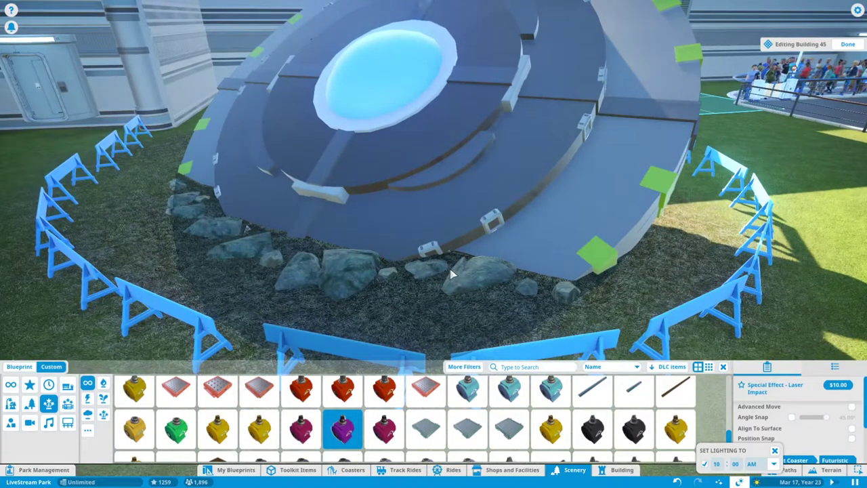
{"action": "scroll", "coordinate": [437, 246], "scroll_direction": "up", "scroll_amount": 5}
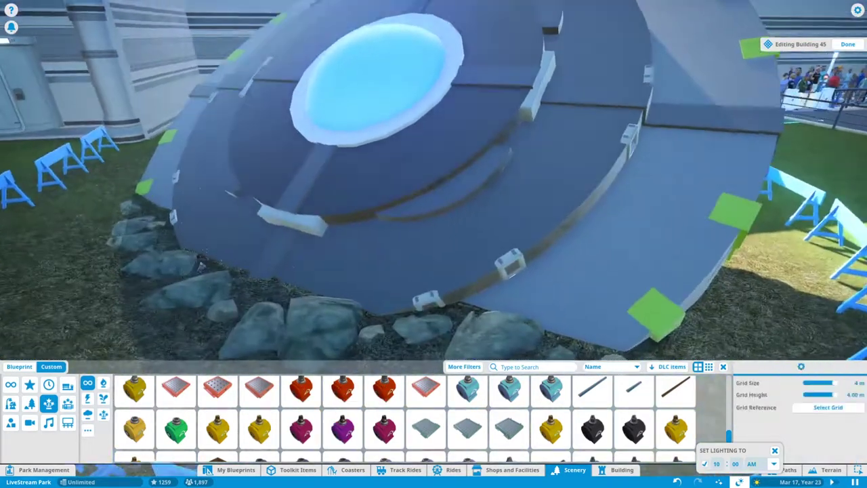
Place a Laser Impact effect on the edge of the saucer's blue dome.
{"action": "left_click", "coordinate": [389, 209]}
{"action": "scroll", "coordinate": [373, 217], "scroll_direction": "down", "scroll_amount": 8}
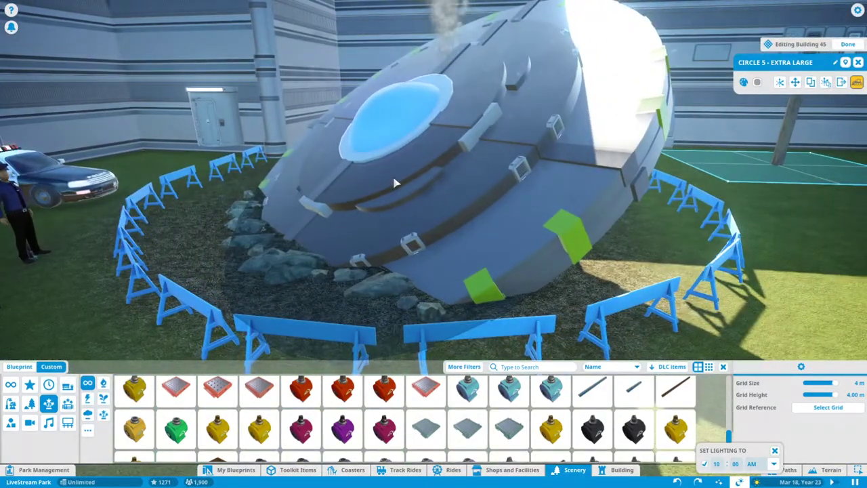
{"action": "left_click", "coordinate": [397, 183]}
{"action": "scroll", "coordinate": [420, 196], "scroll_direction": "up", "scroll_amount": 8}
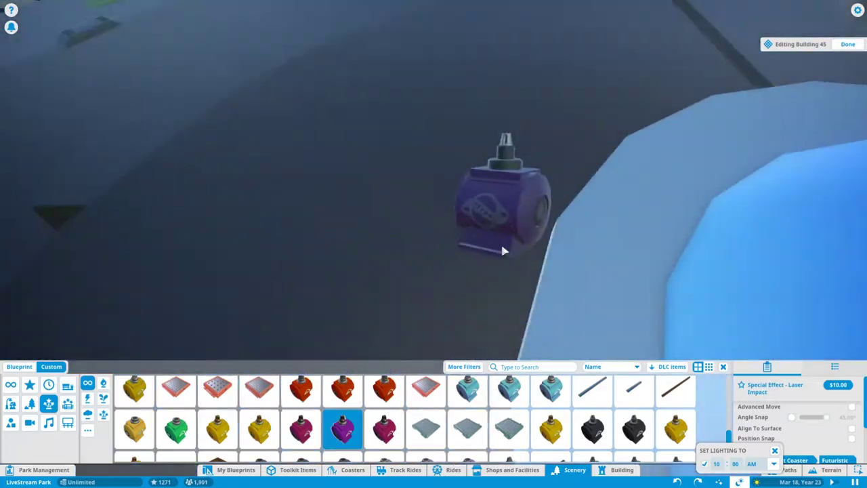
{"action": "scroll", "coordinate": [373, 235], "scroll_direction": "down", "scroll_amount": 3}
{"action": "left_click", "coordinate": [393, 227]}
{"action": "right_click", "coordinate": [398, 227]}
{"action": "scroll", "coordinate": [377, 251], "scroll_direction": "down", "scroll_amount": 6}
{"action": "scroll", "coordinate": [380, 228], "scroll_direction": "up", "scroll_amount": 8}
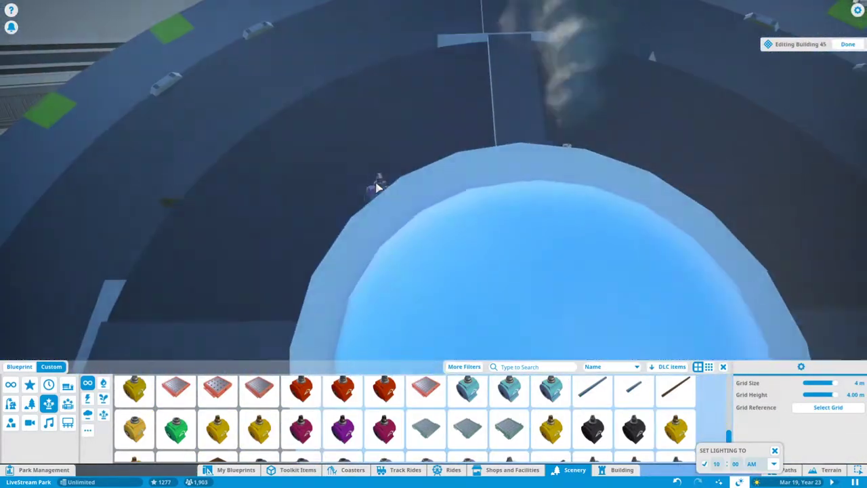
Preview Oil Spray and Plasma Explosion 1, then cancel without placing them.
{"action": "left_click", "coordinate": [378, 187]}
{"action": "scroll", "coordinate": [400, 269], "scroll_direction": "down", "scroll_amount": 3}
{"action": "right_click", "coordinate": [402, 271]}
{"action": "scroll", "coordinate": [387, 229], "scroll_direction": "down", "scroll_amount": 10}
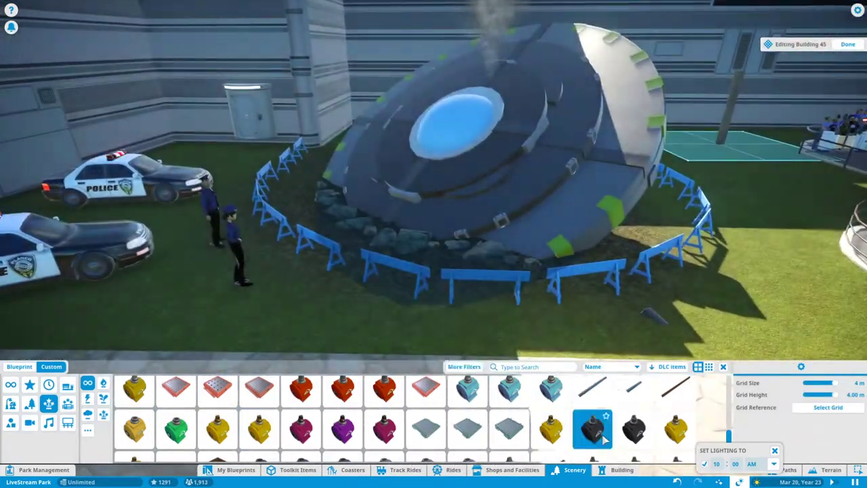
{"action": "left_click", "coordinate": [634, 428]}
{"action": "left_click", "coordinate": [676, 428]}
{"action": "scroll", "coordinate": [406, 413], "scroll_direction": "down", "scroll_amount": 2}
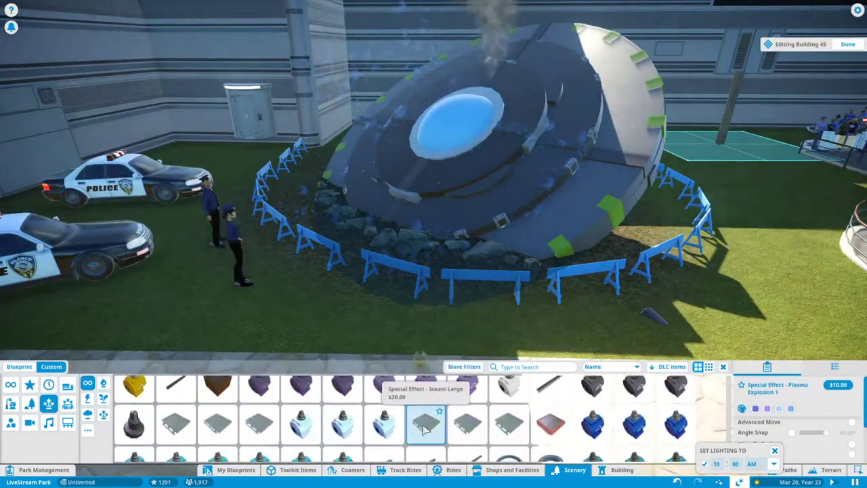
{"action": "scroll", "coordinate": [203, 416], "scroll_direction": "up", "scroll_amount": 1}
{"action": "scroll", "coordinate": [135, 420], "scroll_direction": "down", "scroll_amount": 1}
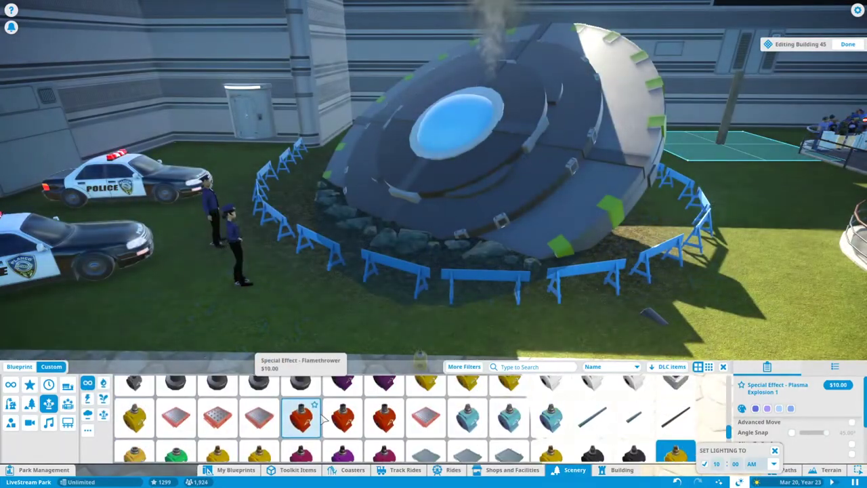
{"action": "right_click", "coordinate": [339, 304]}
{"action": "scroll", "coordinate": [407, 270], "scroll_direction": "up", "scroll_amount": 3}
Exit the building edit mode with Esc to return to the normal park view.
{"action": "key", "text": "Escape"}
{"action": "key", "text": "Escape"}
{"action": "scroll", "coordinate": [677, 399], "scroll_direction": "down", "scroll_amount": 5}
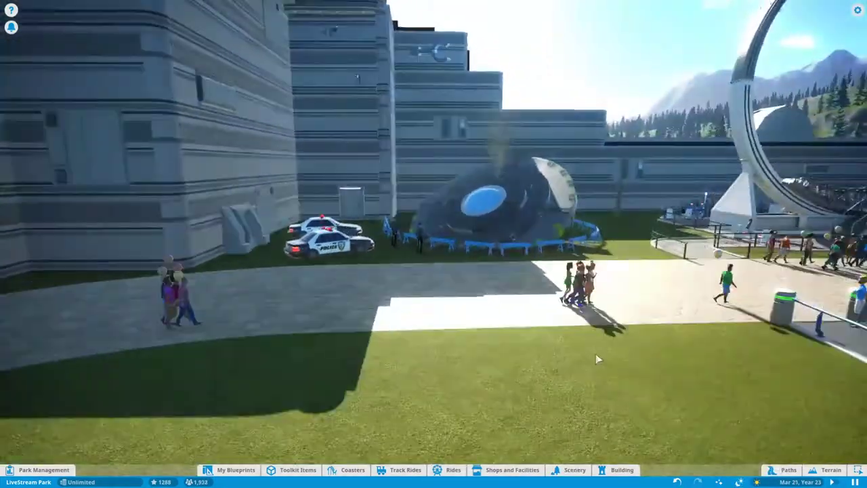